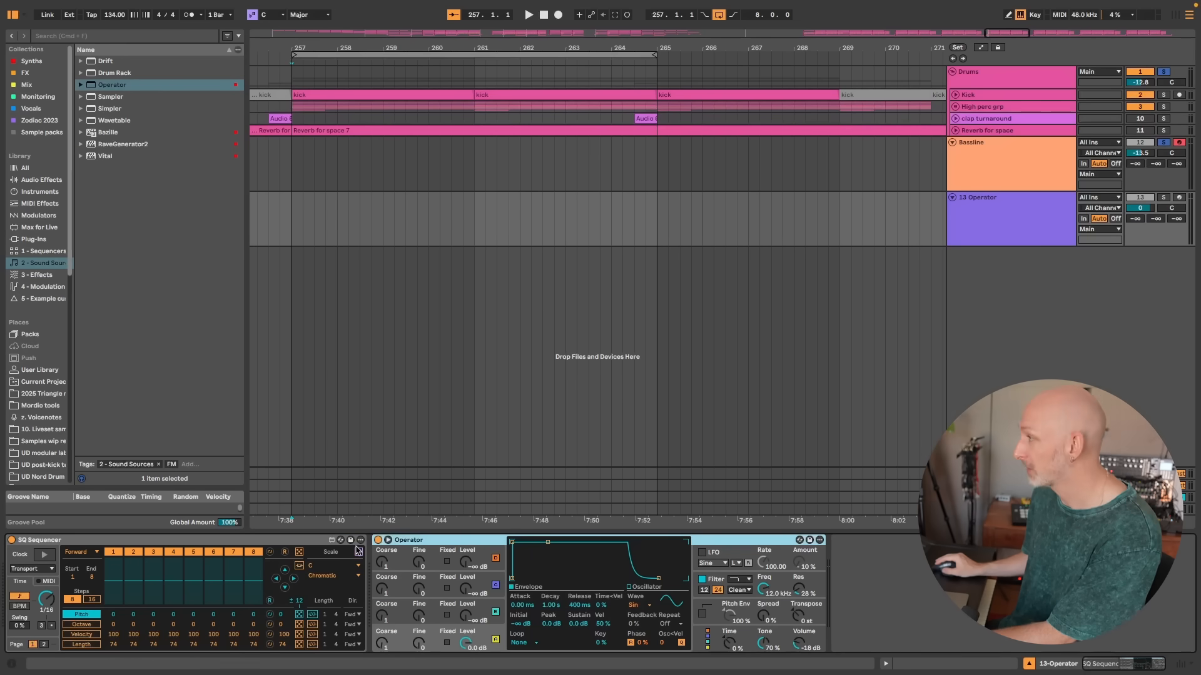
Step: Randomize the SQ Sequencer's pitch, octave, velocity, length and active steps, and solo the 13 Operator track during playback
click(285, 542)
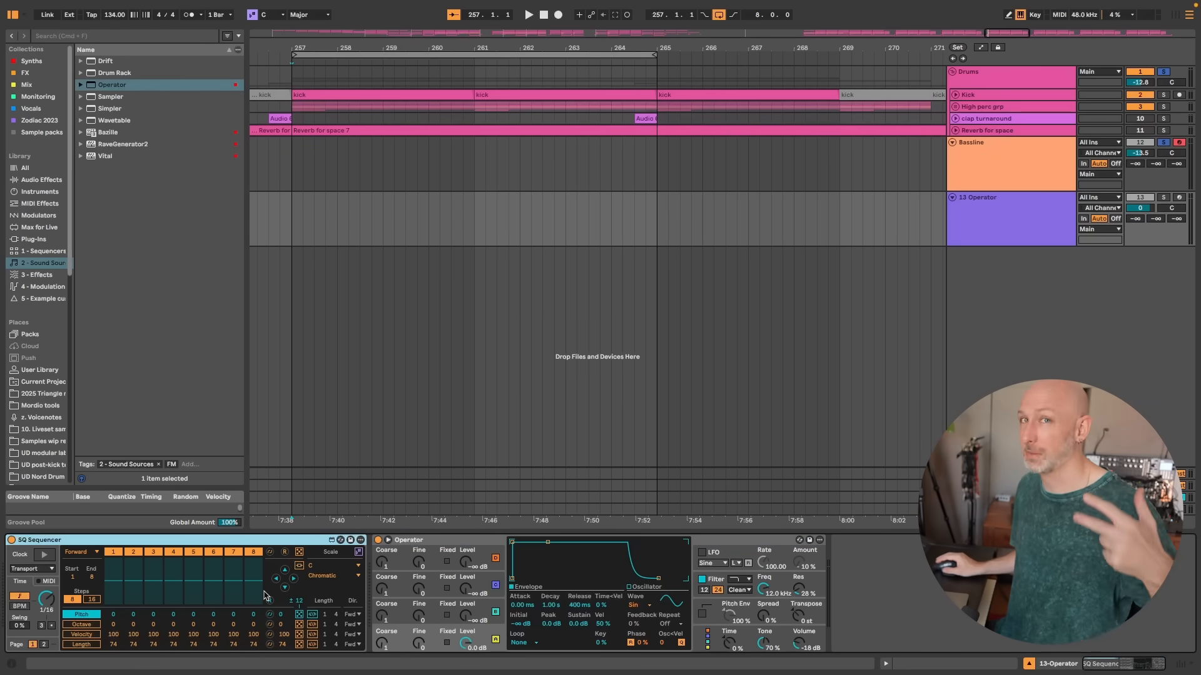
click(299, 614)
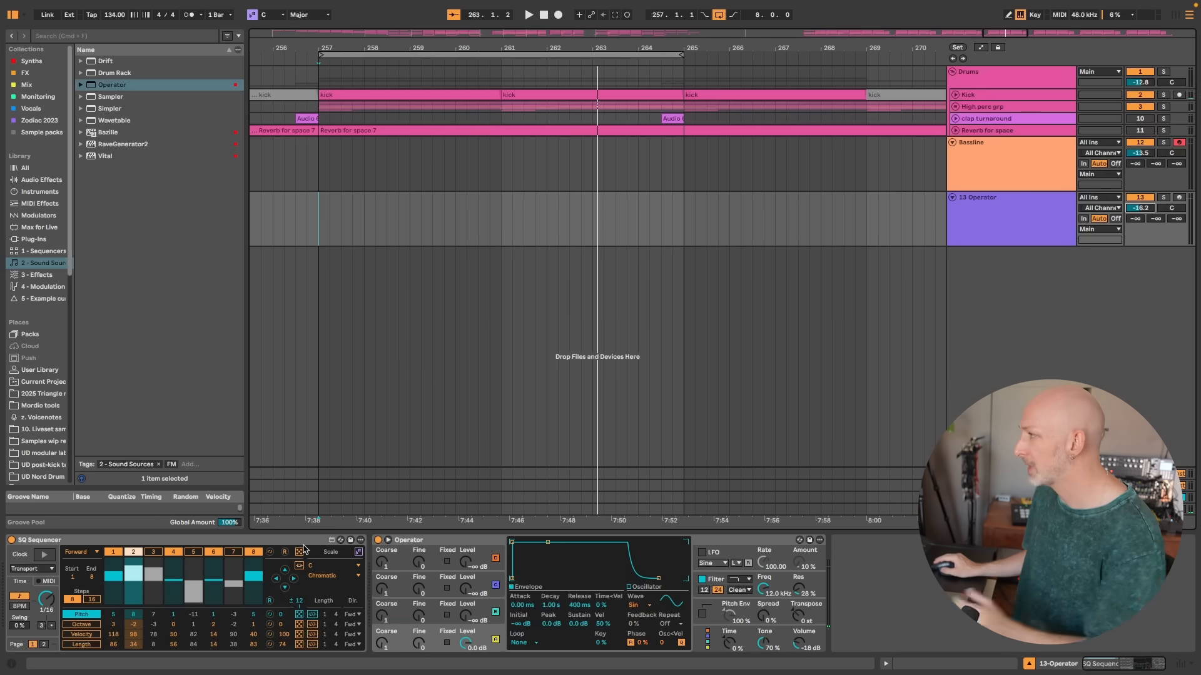
click(299, 552)
key(space)
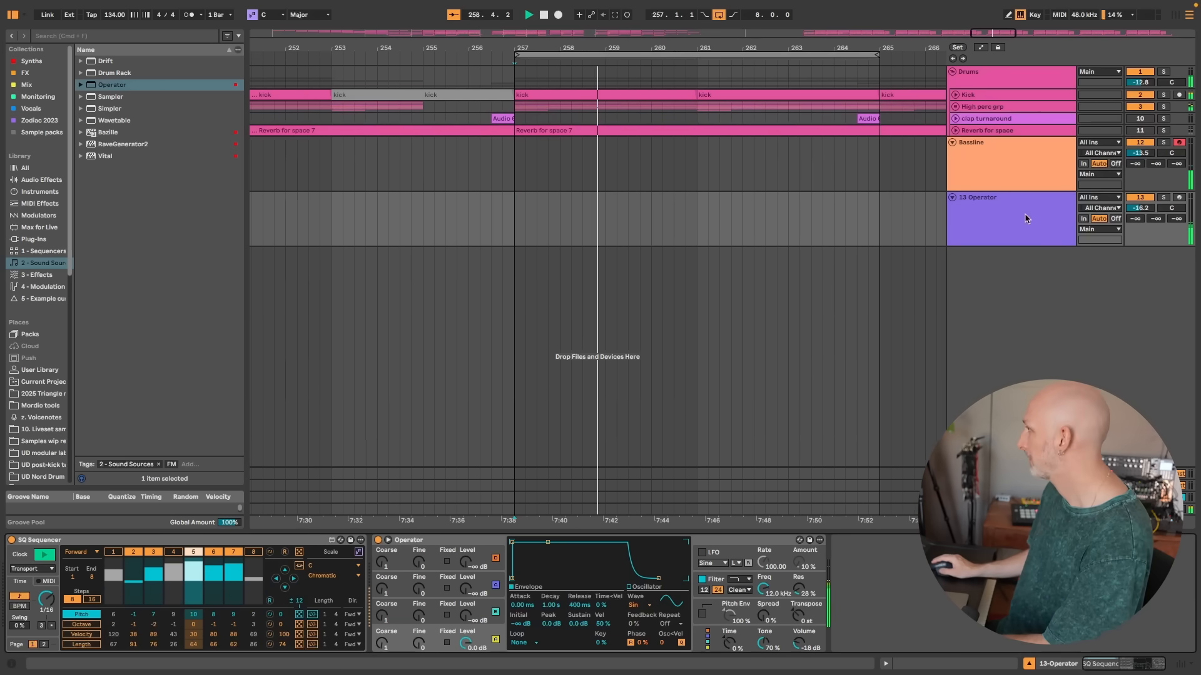
click(1164, 197)
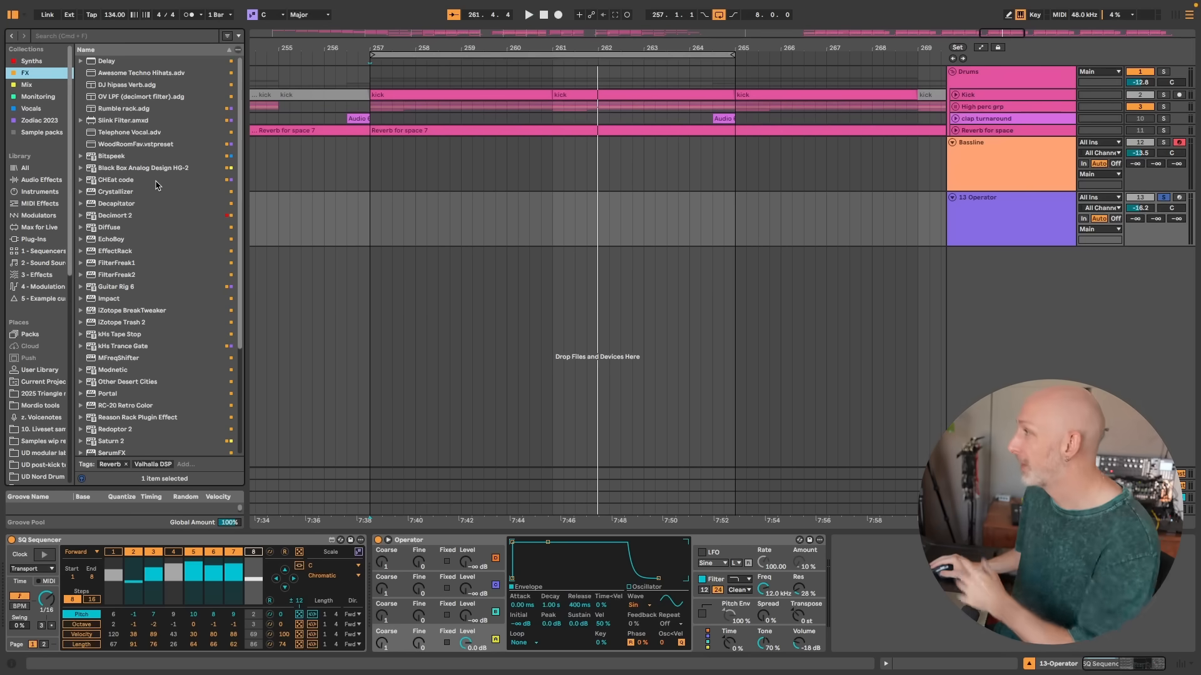
Step: Add the CHEat code effect from the FX collection after Operator on the 13 Operator track
click(148, 181)
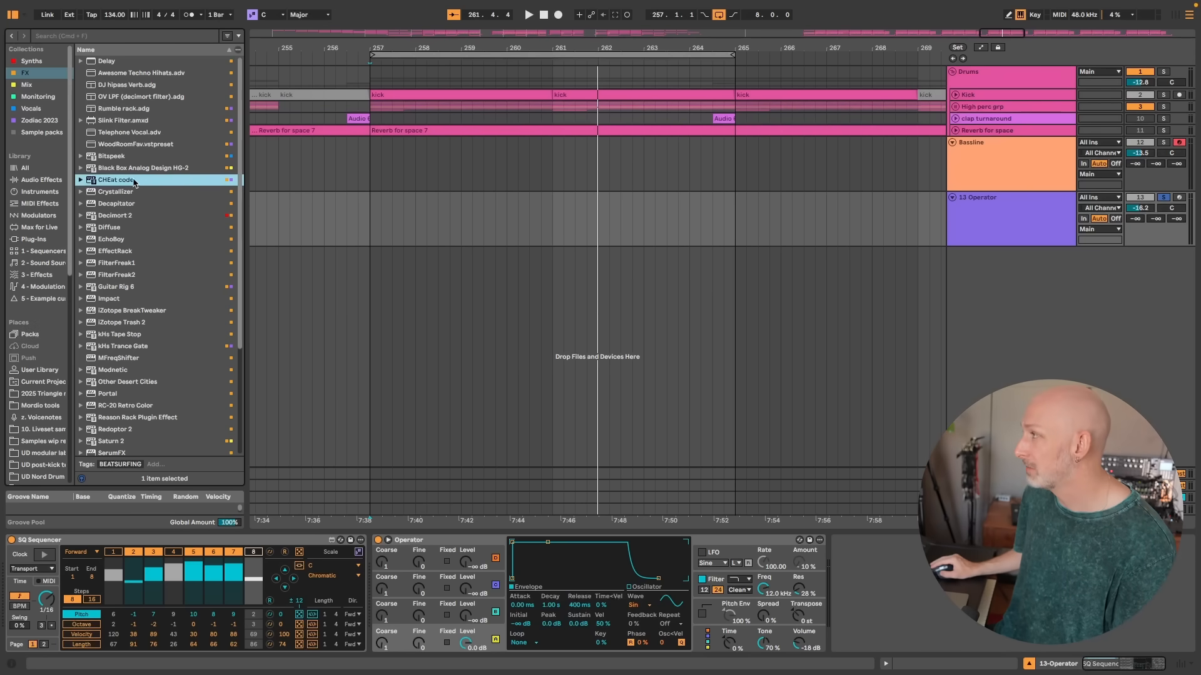
drag(899, 579, 898, 579)
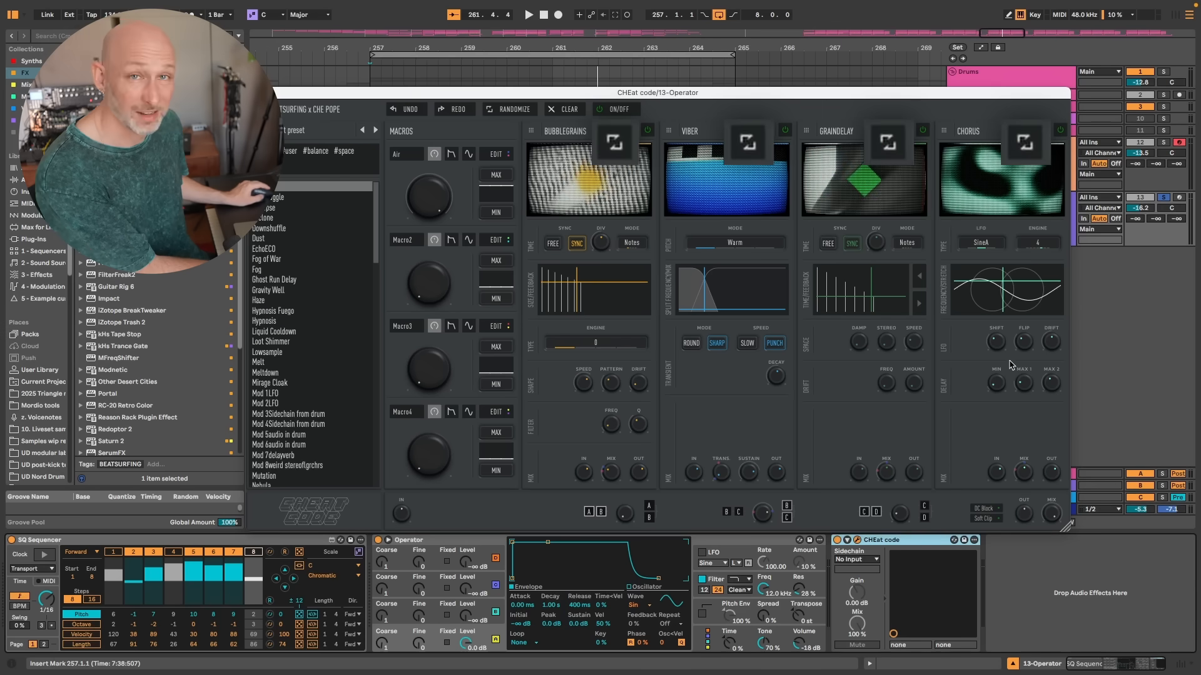
mouse_move(638, 205)
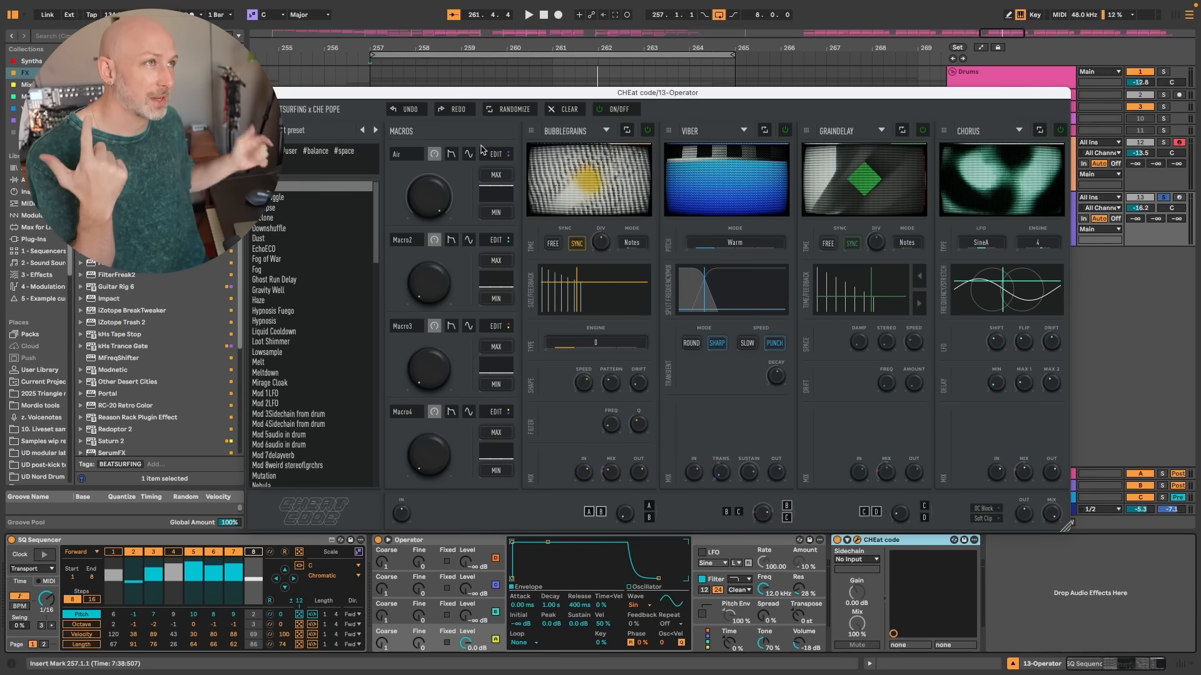
Step: Load CHEat code's Meltdown preset and randomize its effect settings during playback
drag(376, 218, 410, 244)
click(292, 262)
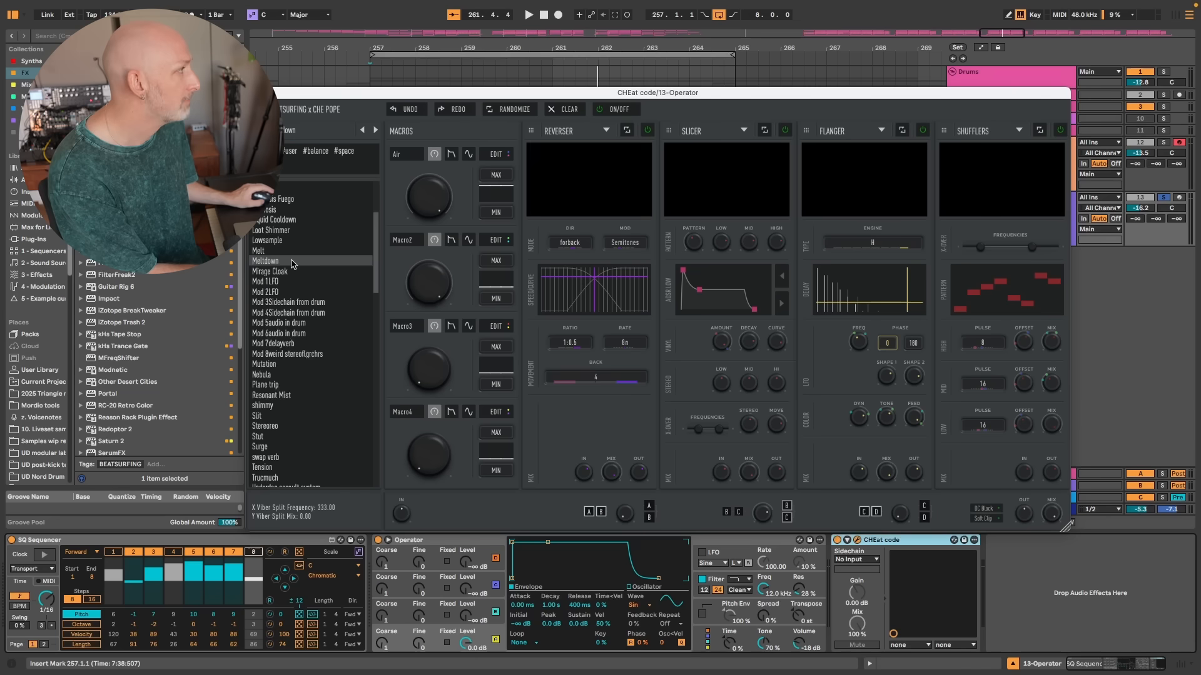
key(space)
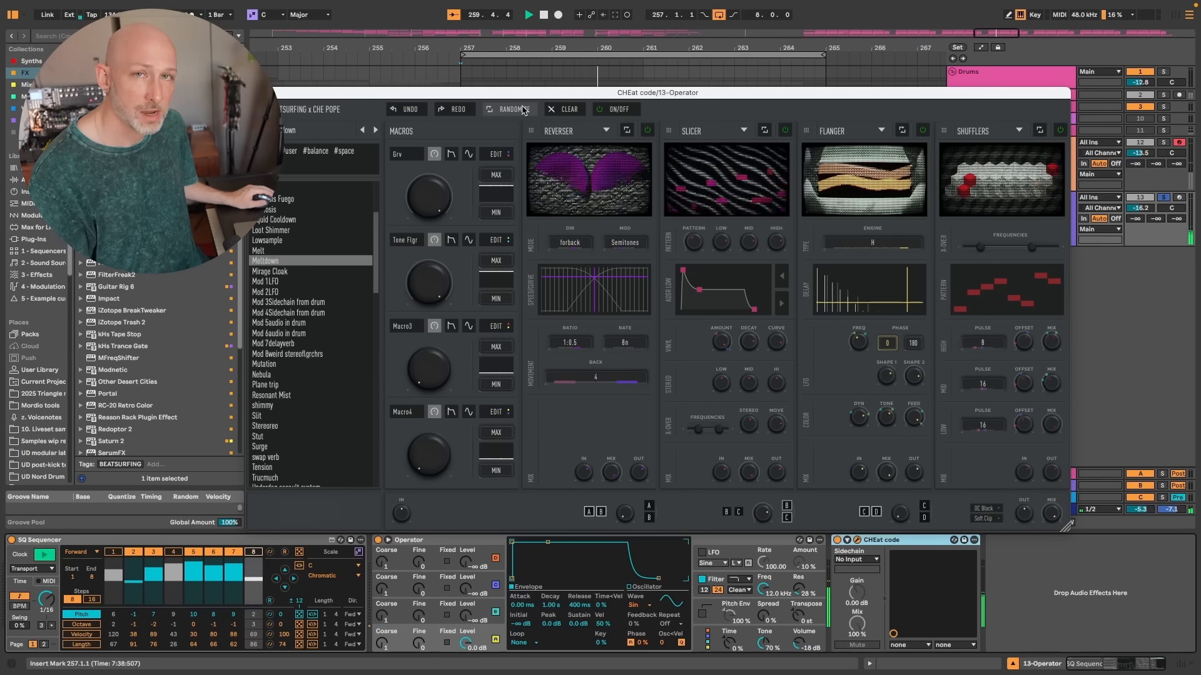
click(524, 110)
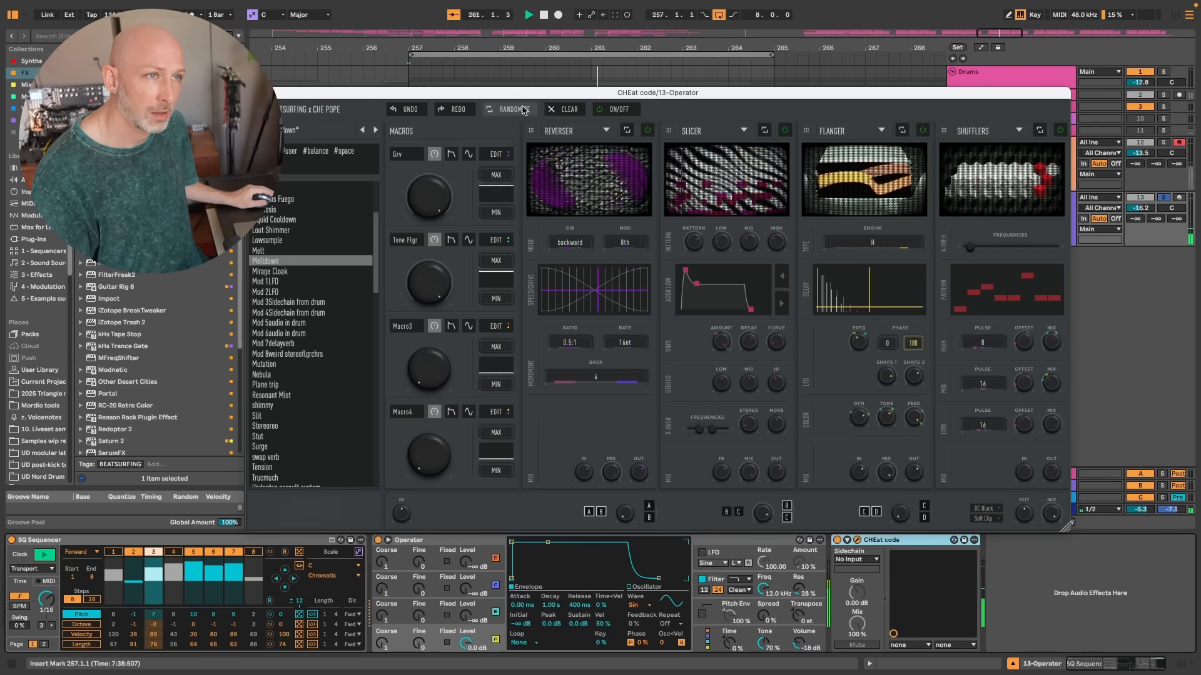
click(524, 110)
Step: Load the Loot Shimmer preset in CHEat code, randomize its settings during playback, and stop the transport
click(317, 231)
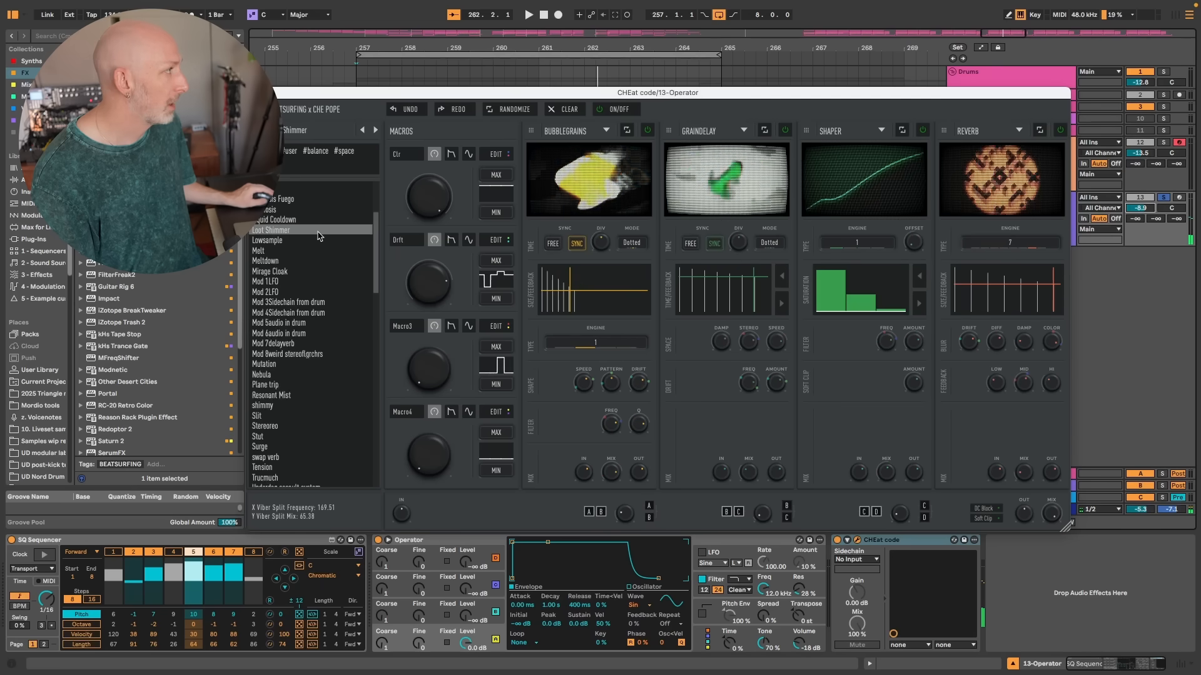
key(space)
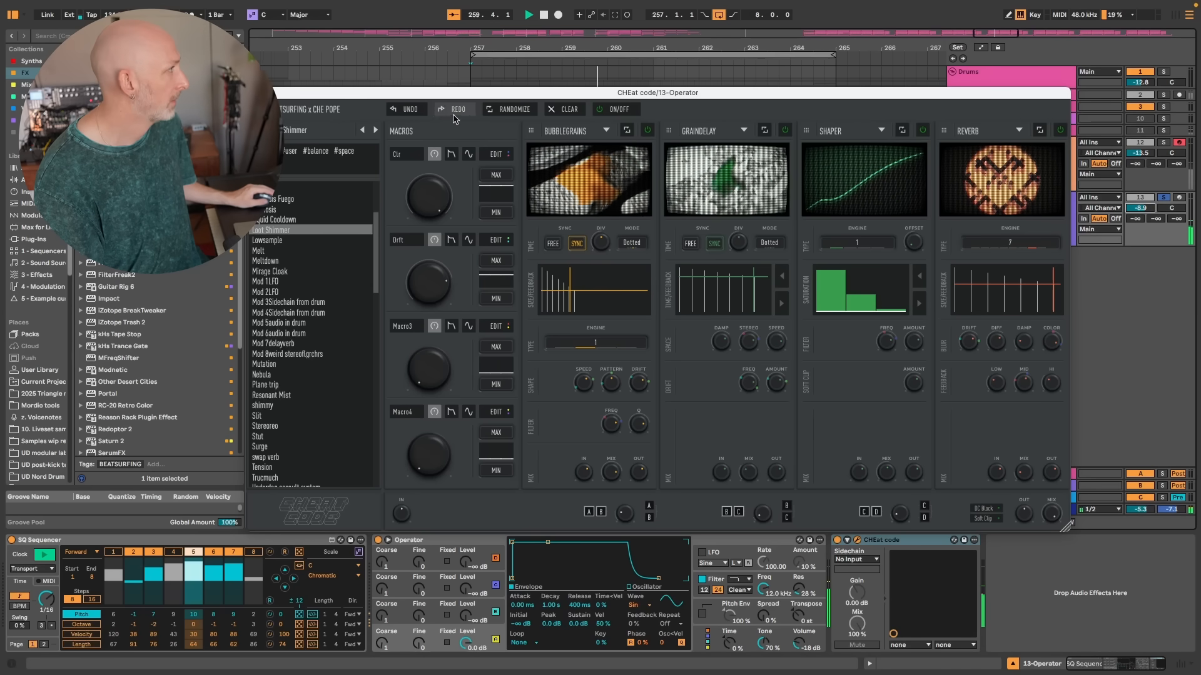
click(507, 110)
key(space)
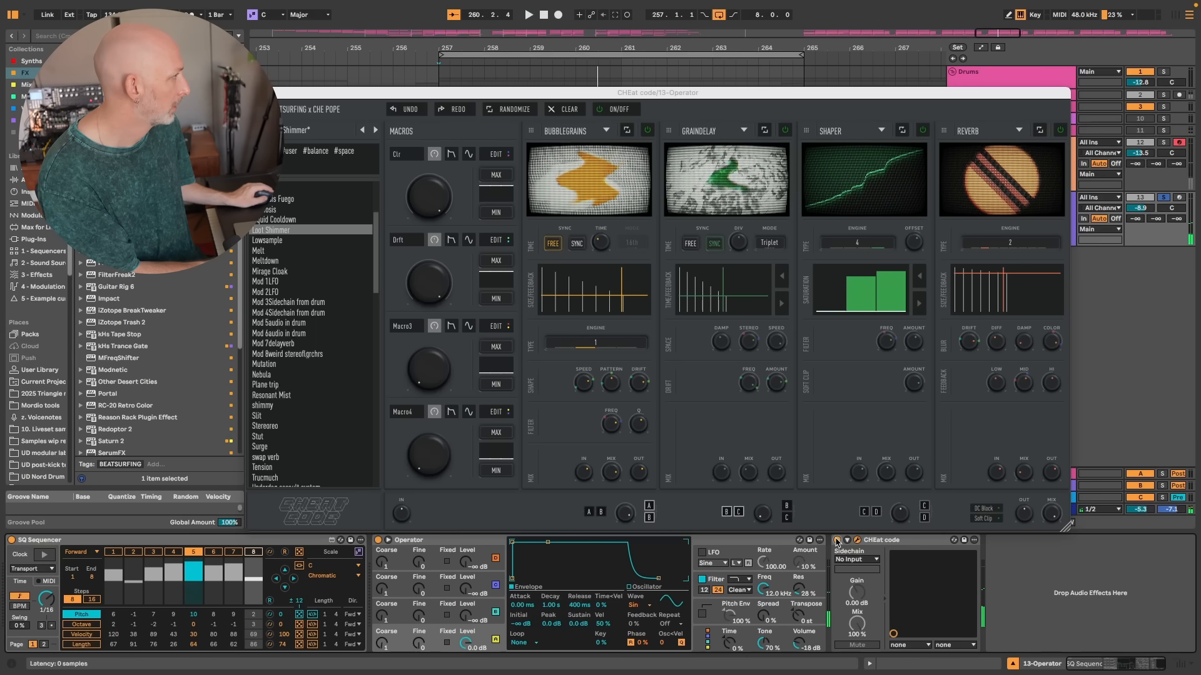
Step: Compare the sequence with CHEat code bypassed and enabled during playback, and close the plugin window
click(837, 540)
key(space)
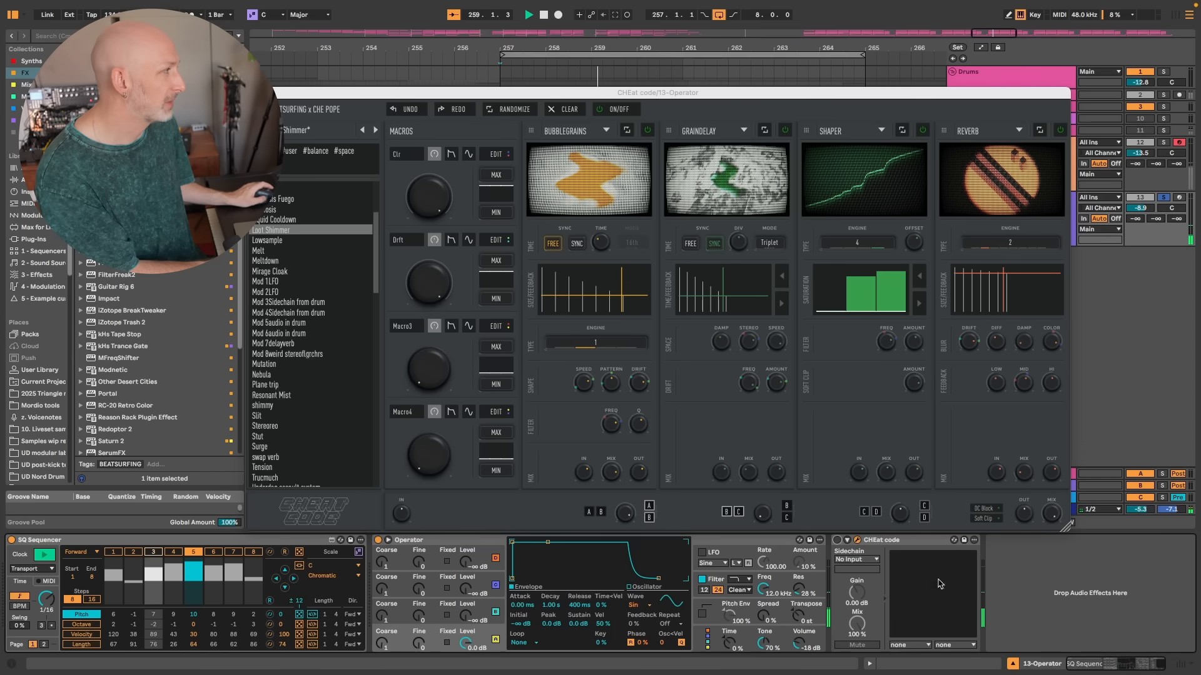
click(838, 541)
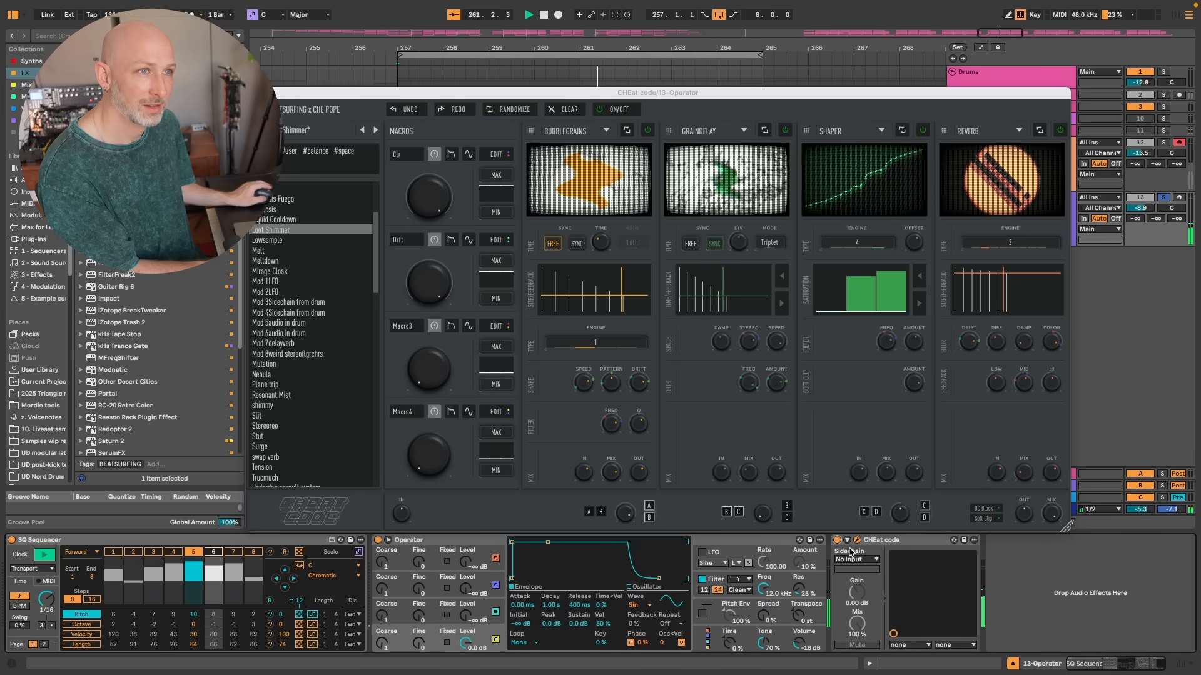
key(space)
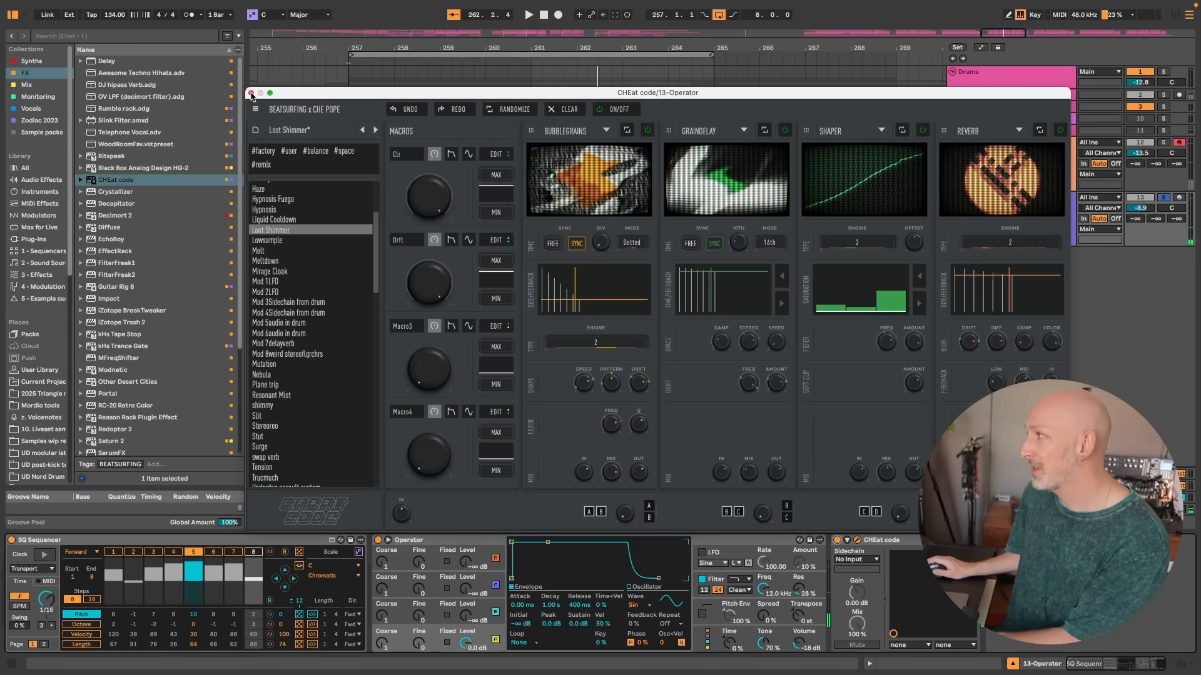
click(251, 94)
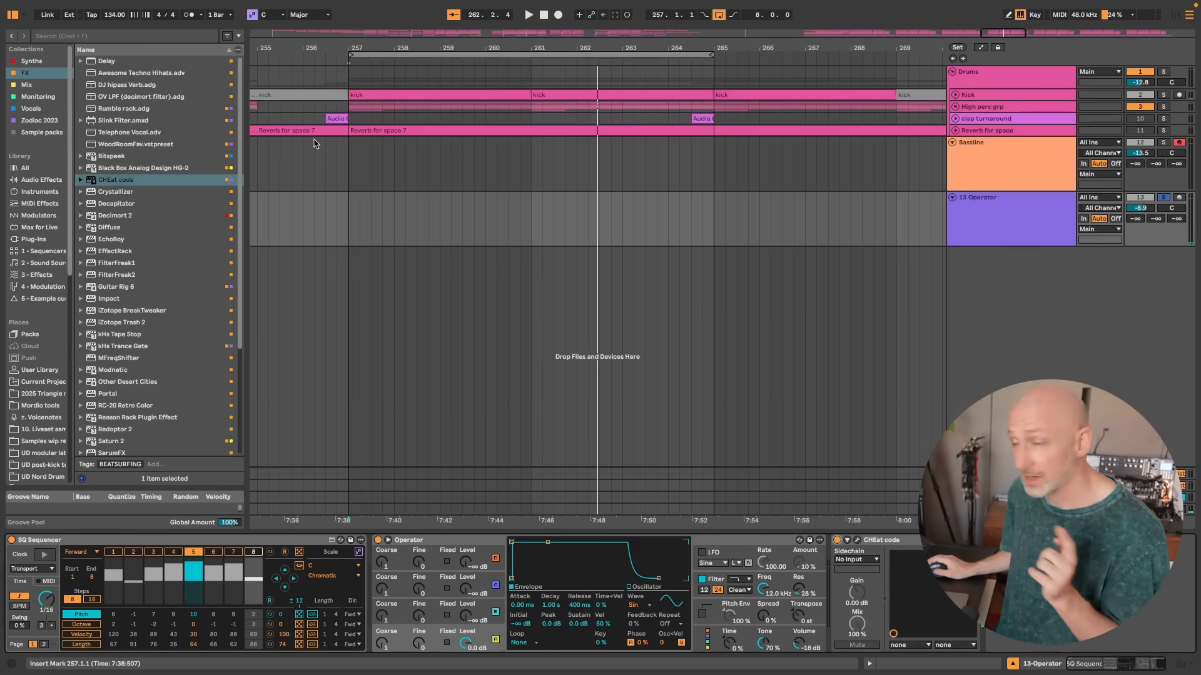
Step: Add an audio track below 13 Operator and name it "Recorded randomness"
click(986, 230)
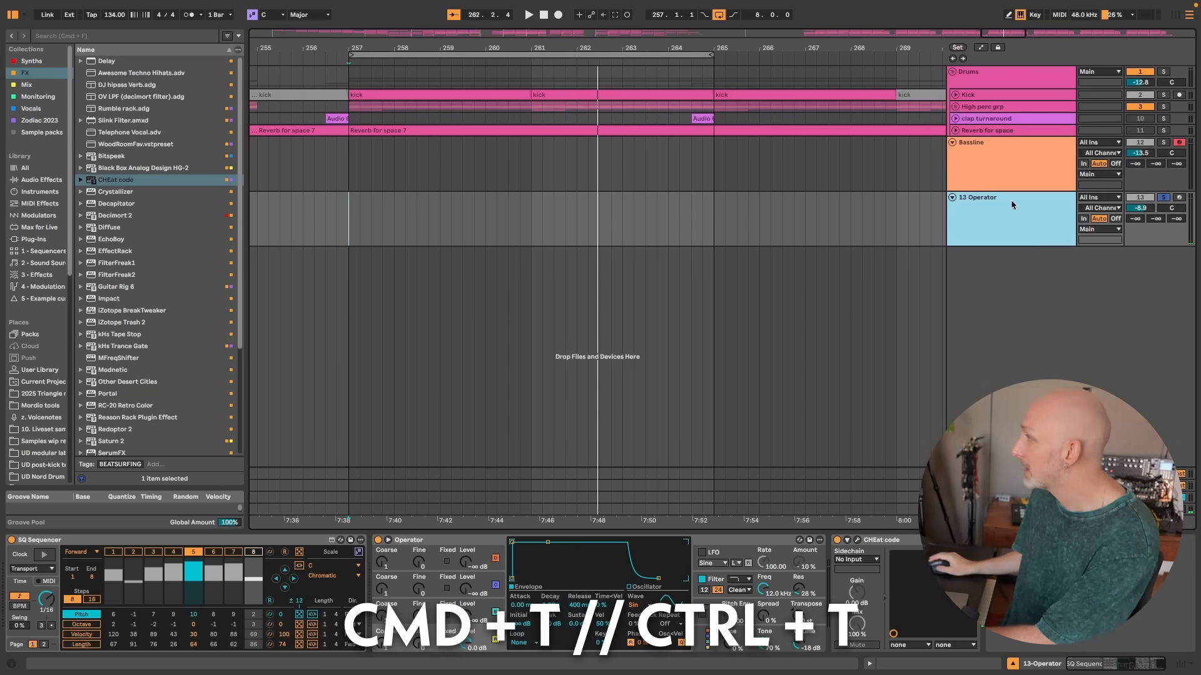
key(super+t)
key(super+r)
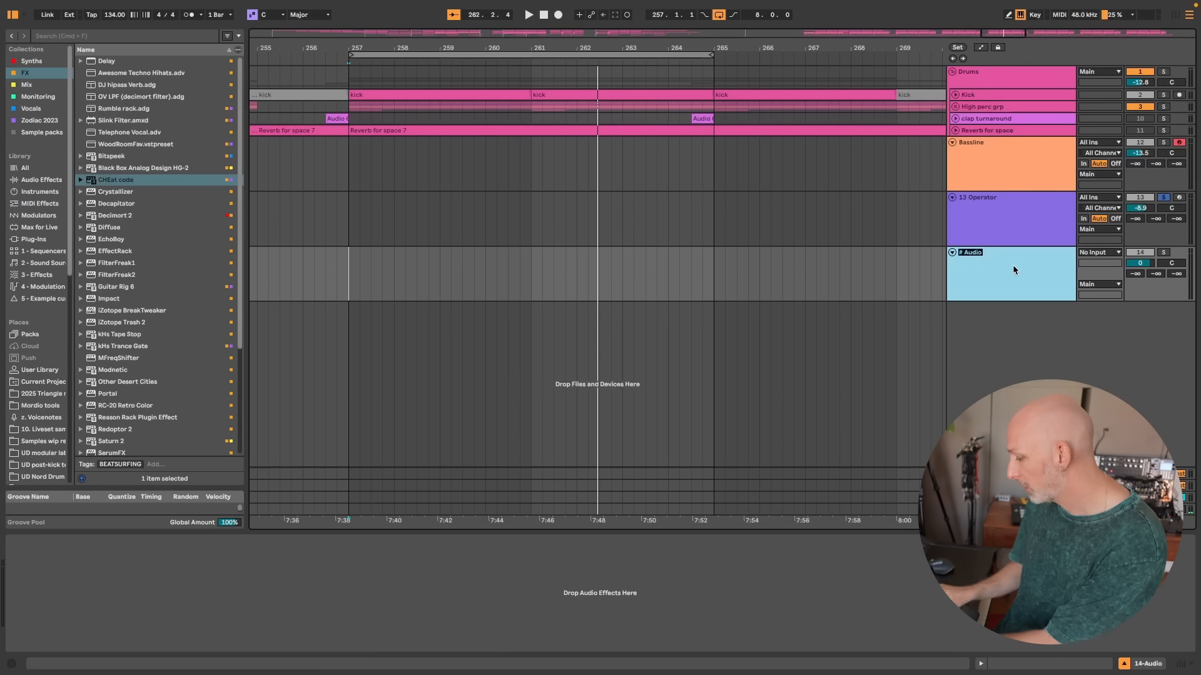
text(Recorded ra)
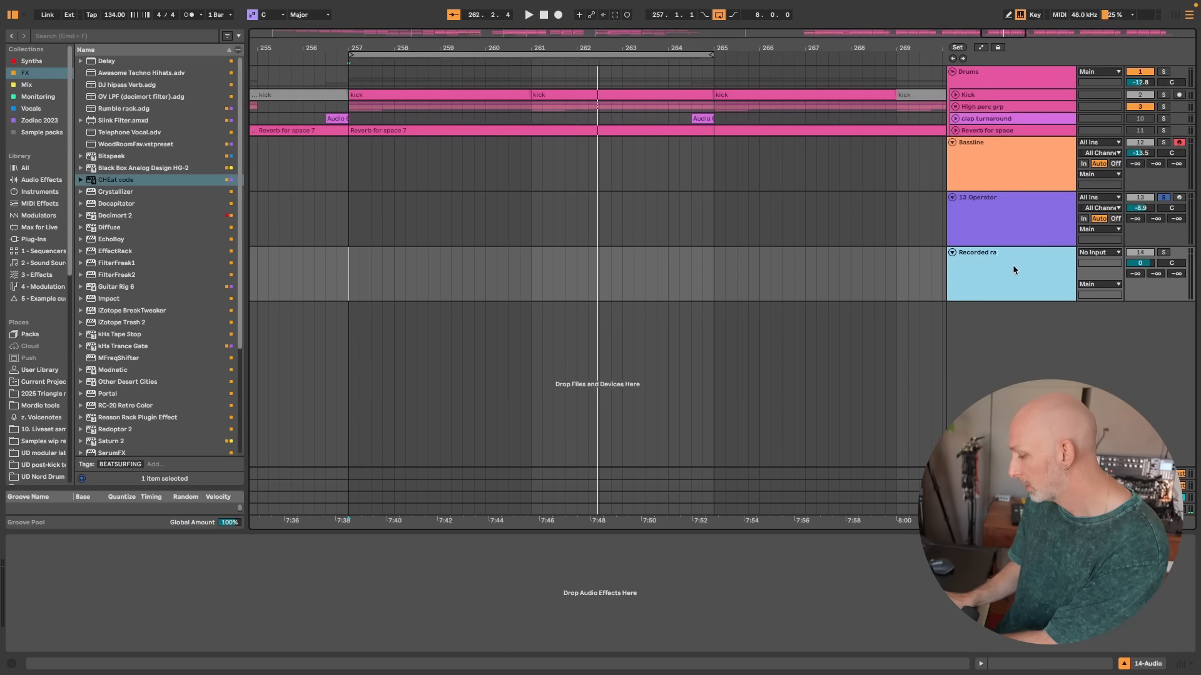
text(ndomness)
key(Return)
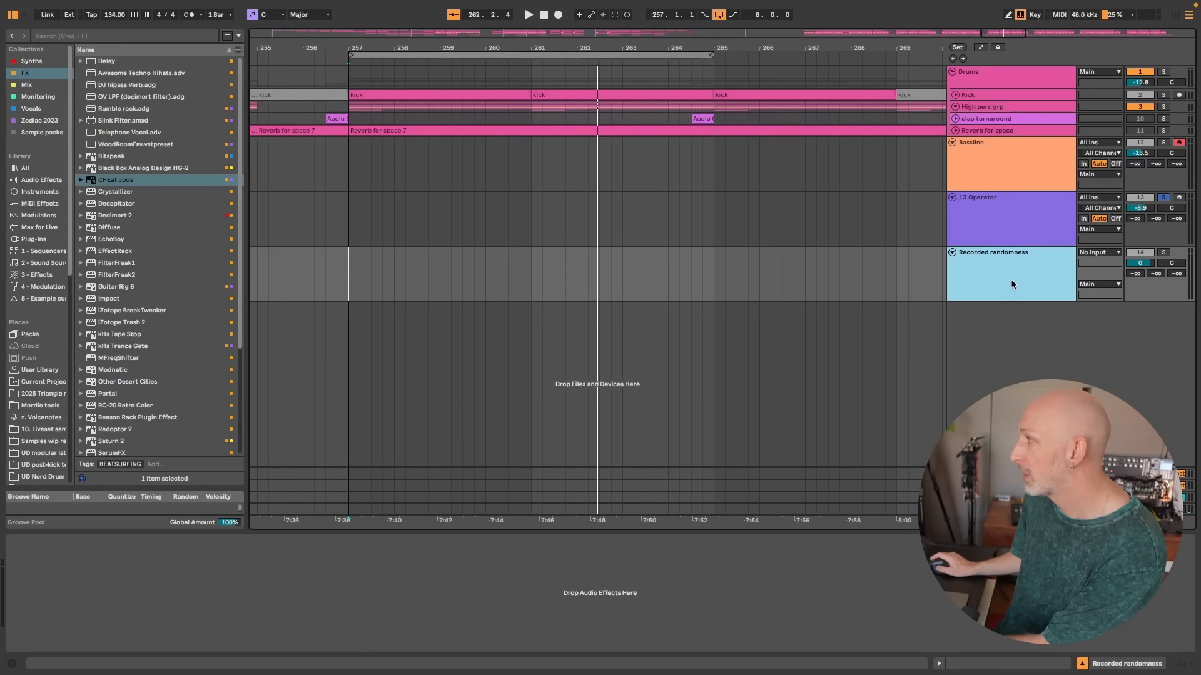
Step: Add another audio track below Recorded randomness and name it "Curated randomness"
key(super+t)
key(super+r)
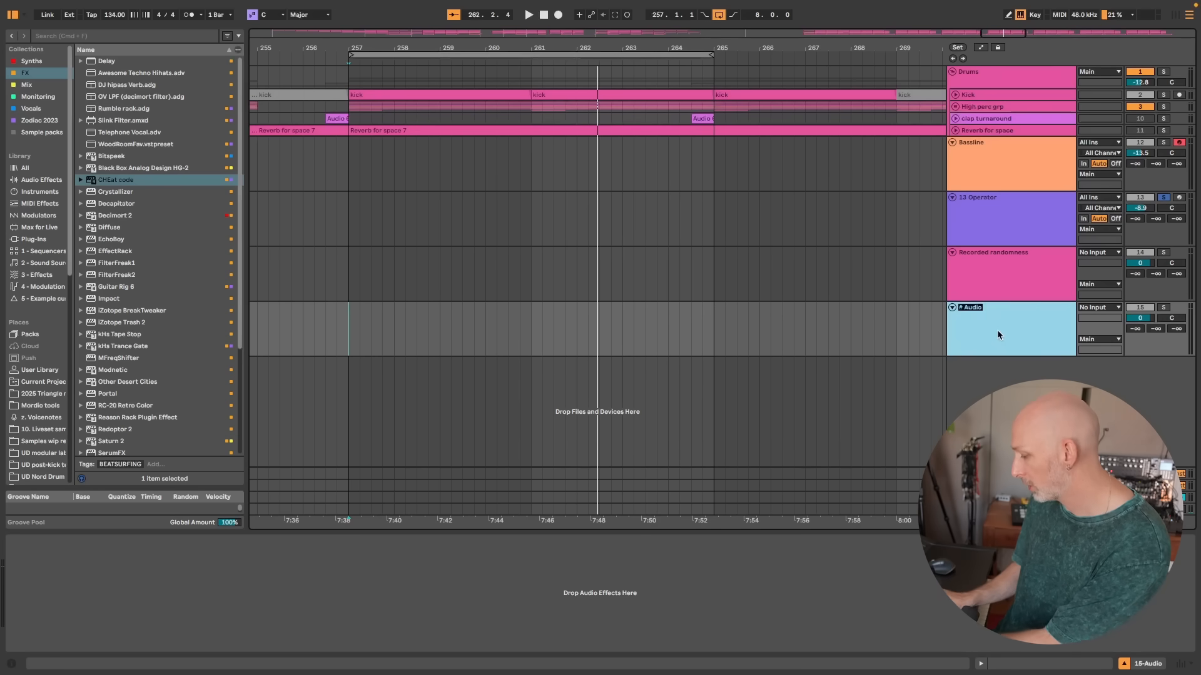
text(Curated randomness)
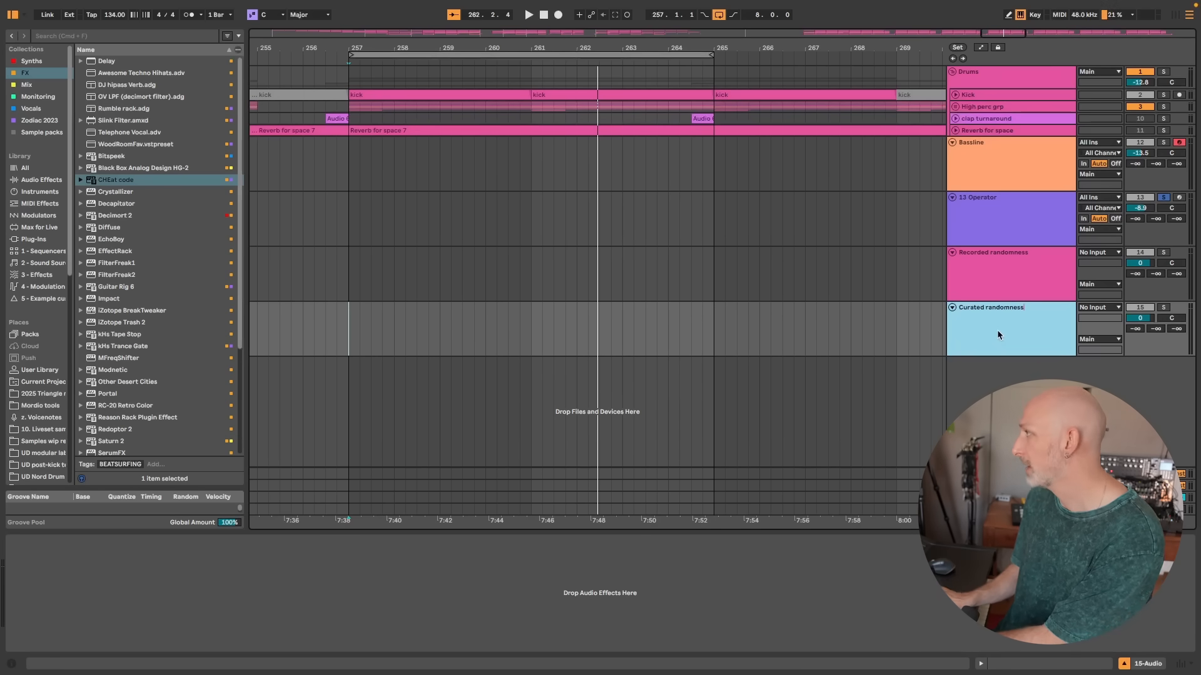
Step: Set 13-Operator as the input of the Recorded randomness track, arm it, and start recording from bar 257
click(1032, 265)
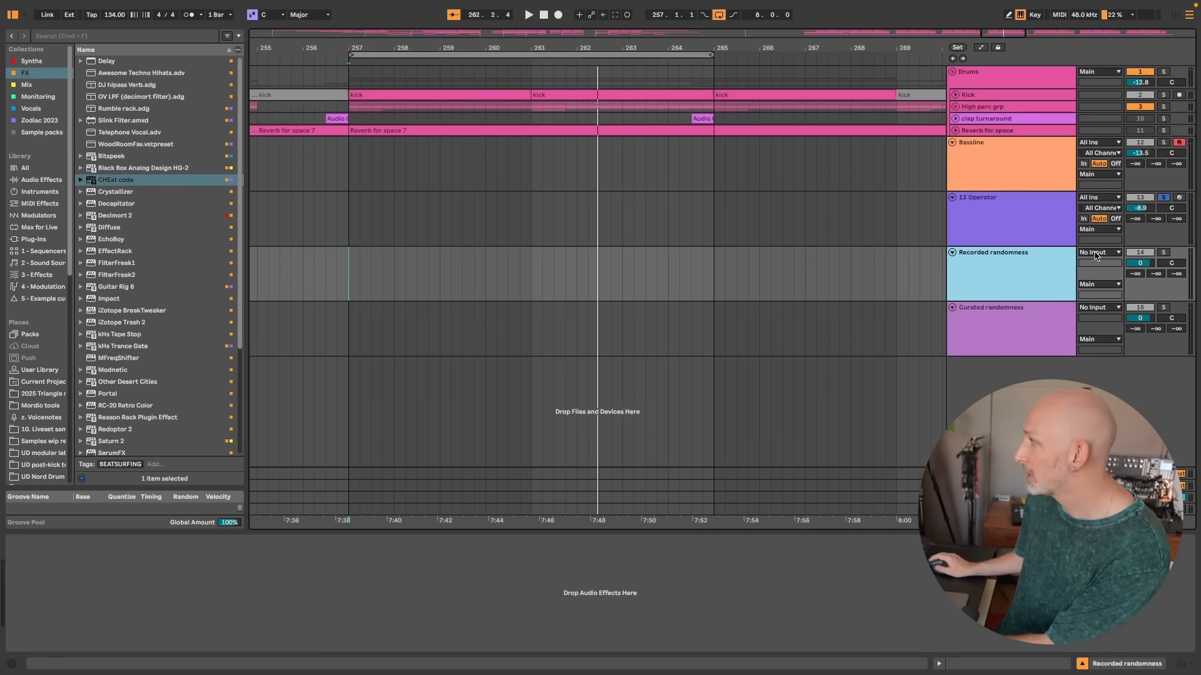
click(1096, 253)
click(1110, 407)
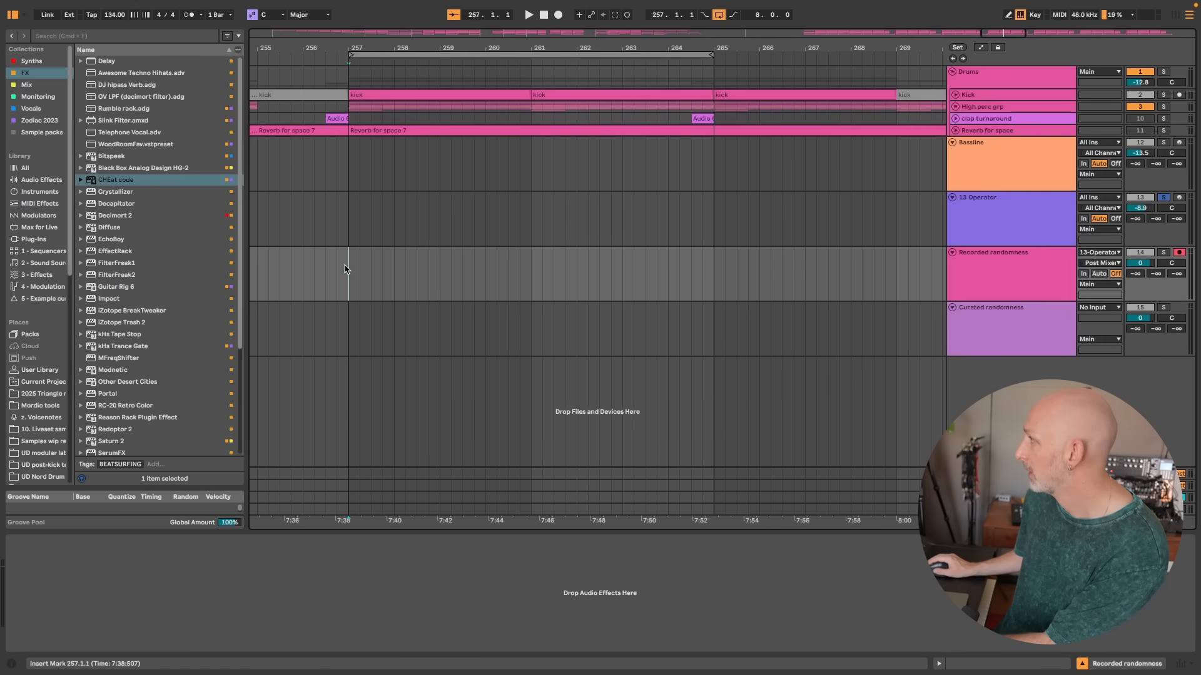
click(557, 15)
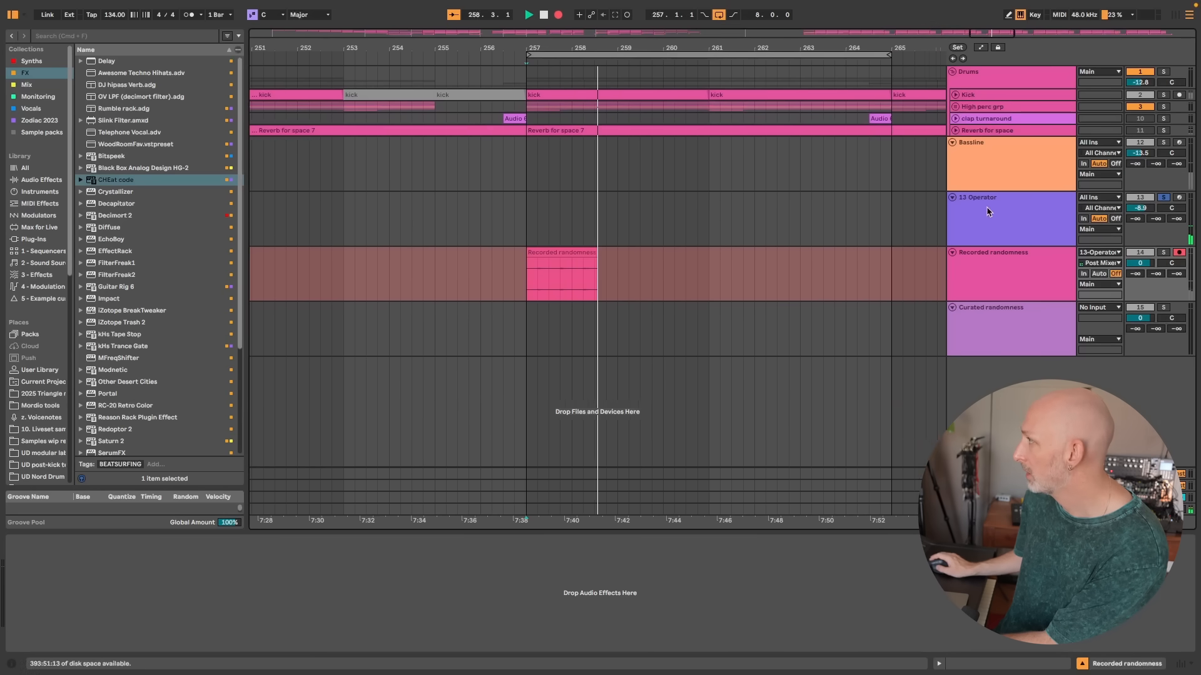
Step: Open CHEat code from the 13 Operator track and randomize its settings repeatedly while recording continues
click(1000, 218)
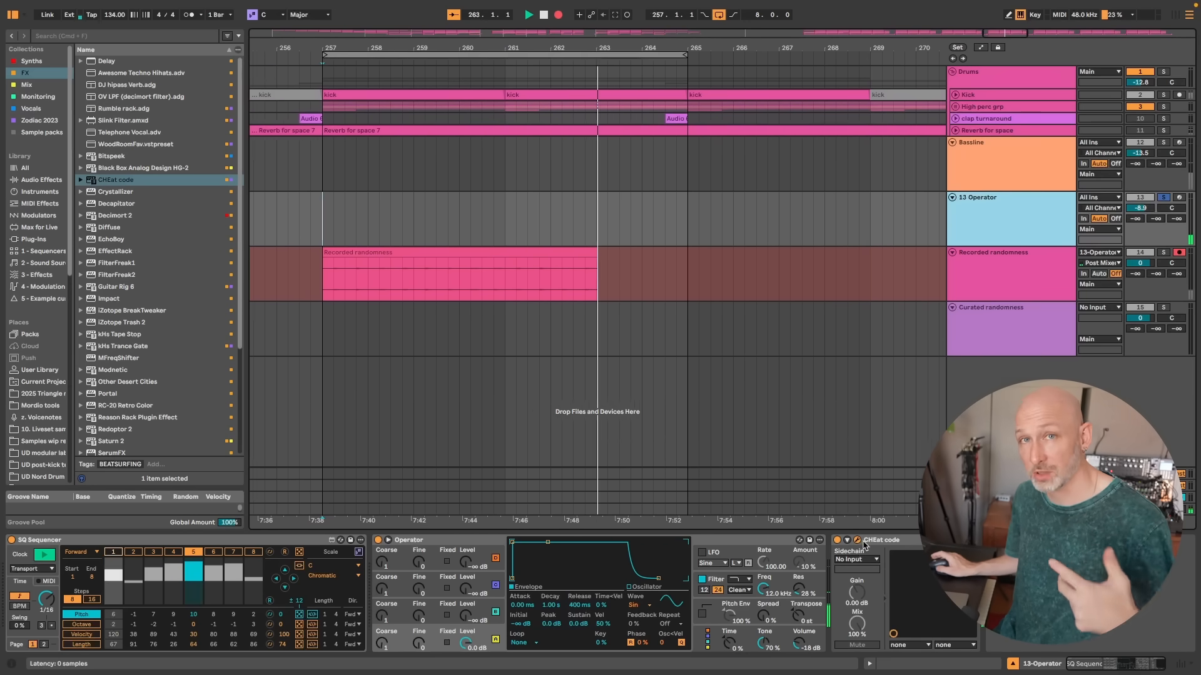
click(858, 540)
click(471, 97)
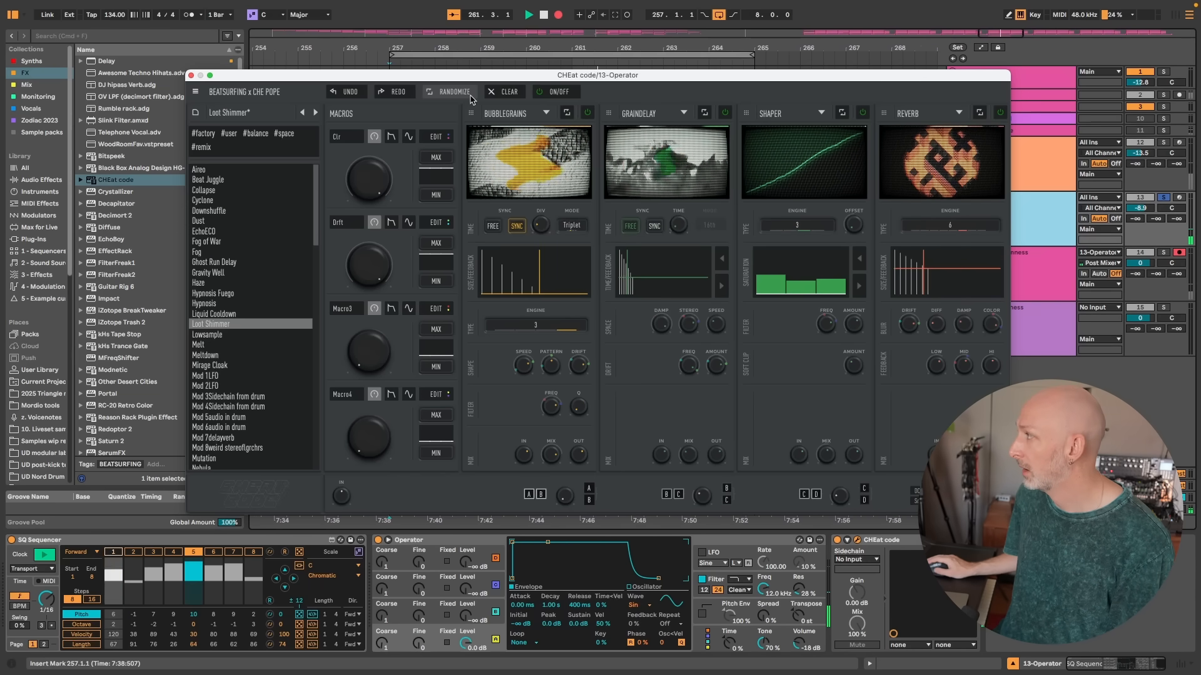
click(471, 98)
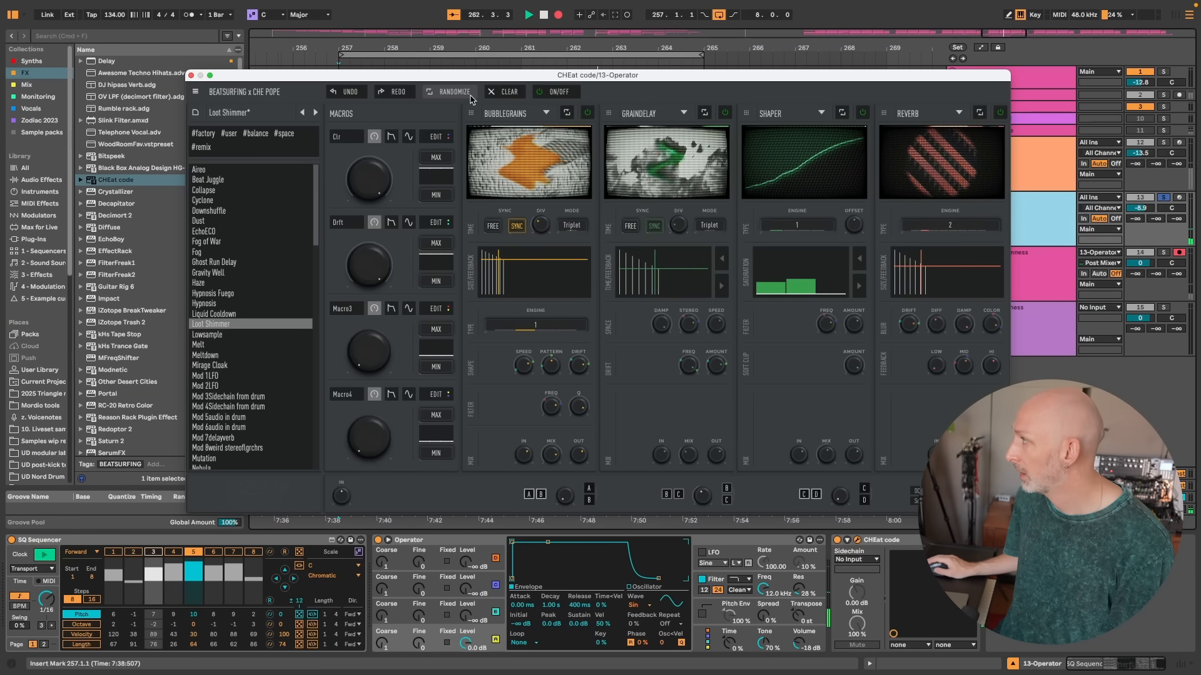
click(469, 98)
Step: Move the CHEat code window clear of the recorded clip, record more randomized variations, and stop and close the plugin
drag(559, 75, 488, 316)
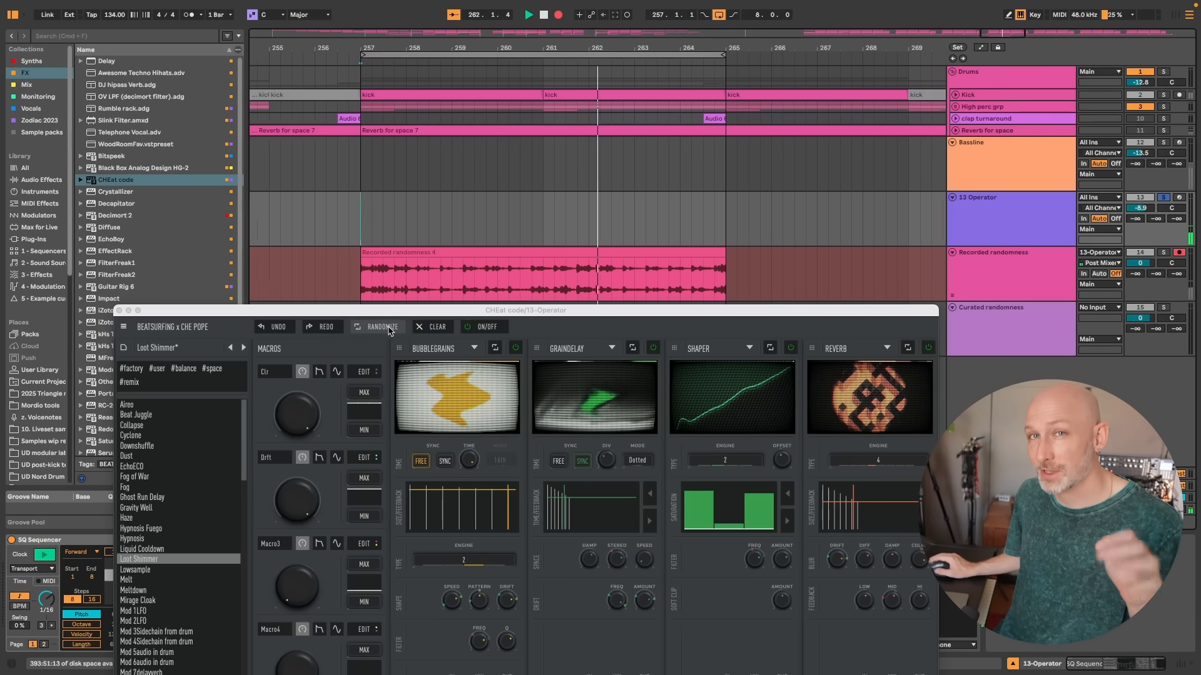
click(383, 327)
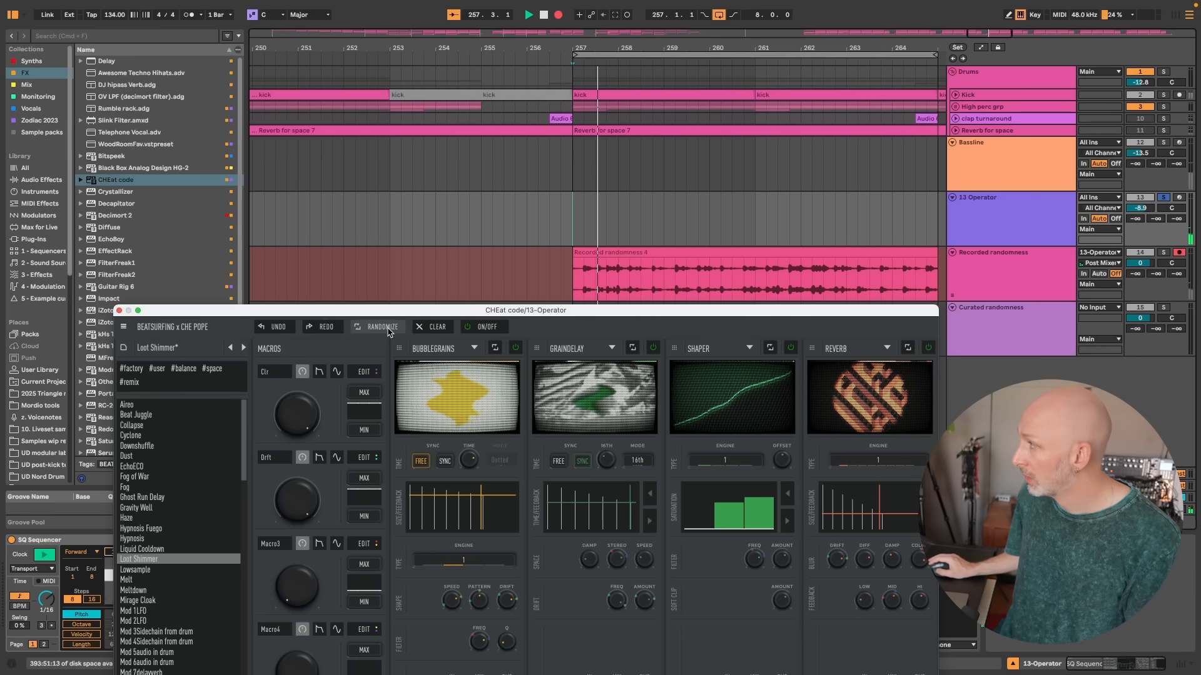
click(383, 327)
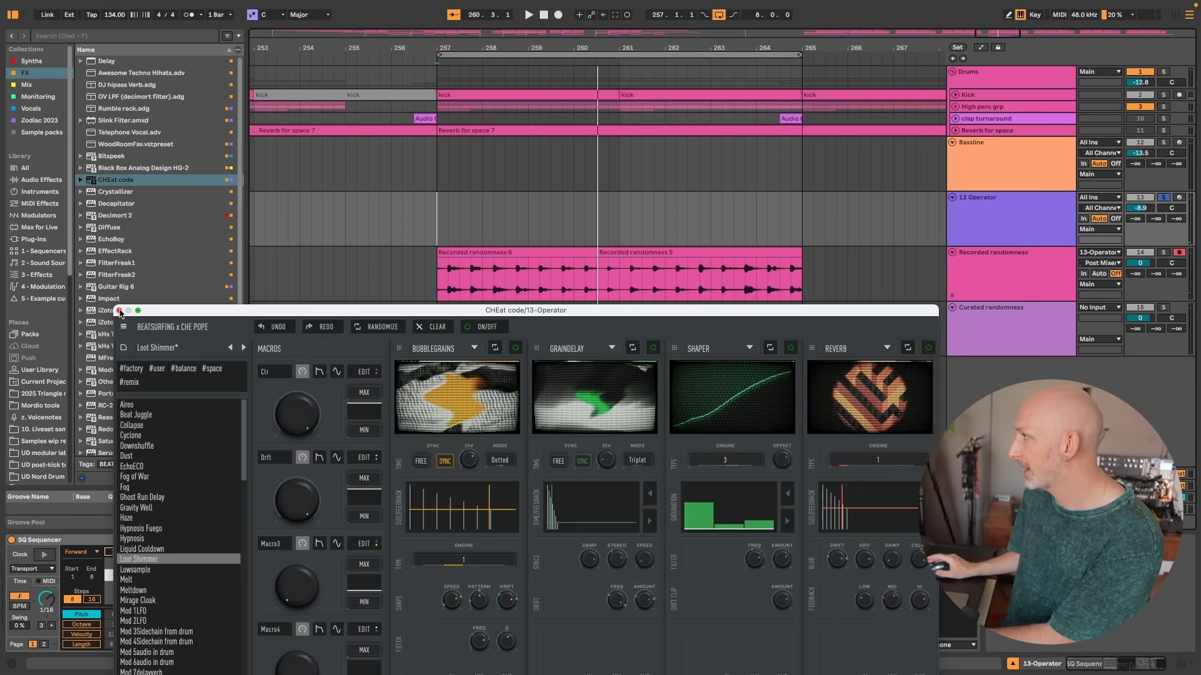
click(120, 311)
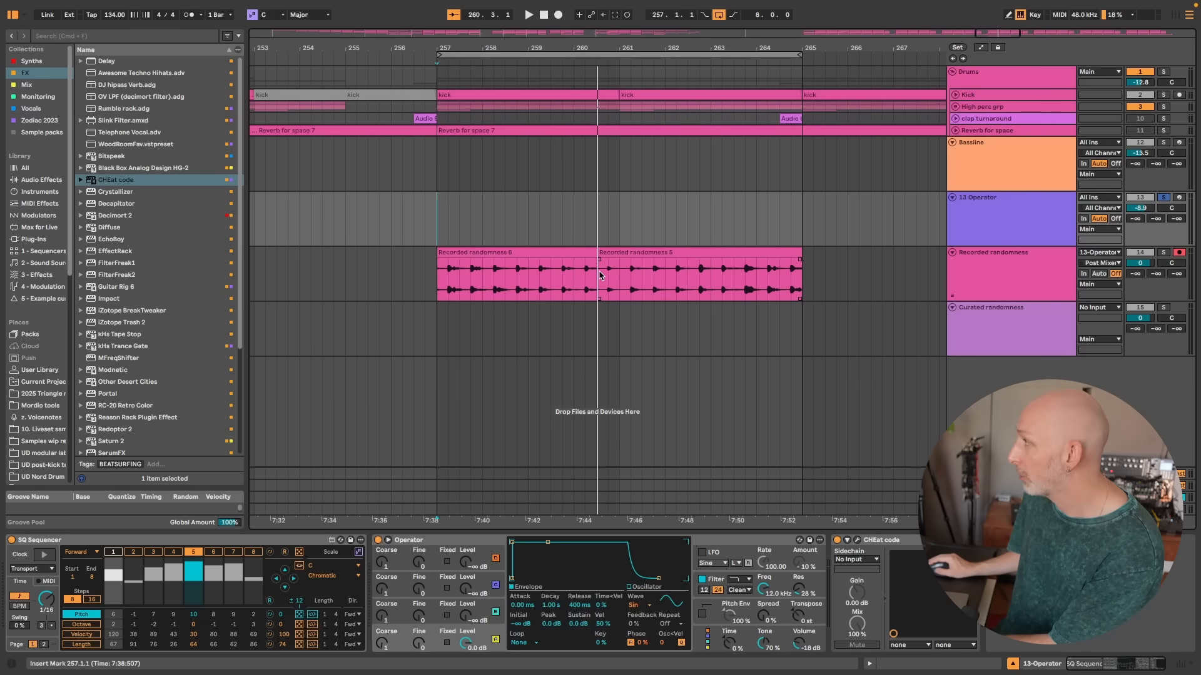
Step: Extend the Recorded randomness 5 clip back to bar 257 and open it in the clip editor
click(647, 296)
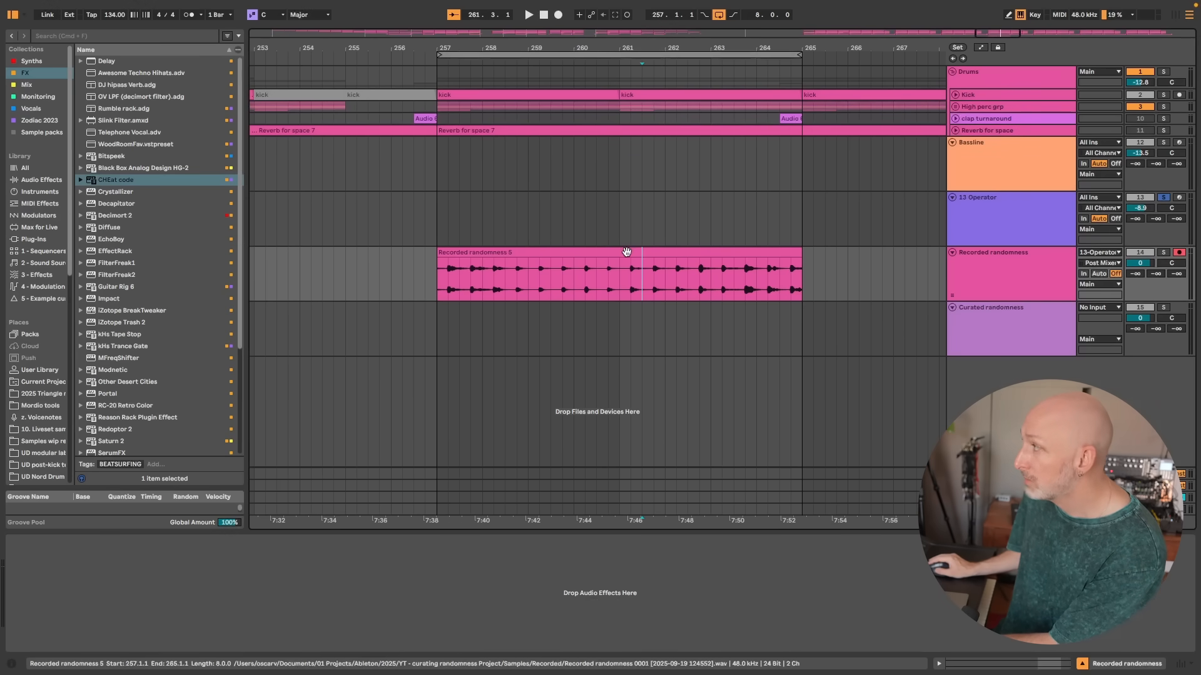
double_click(510, 251)
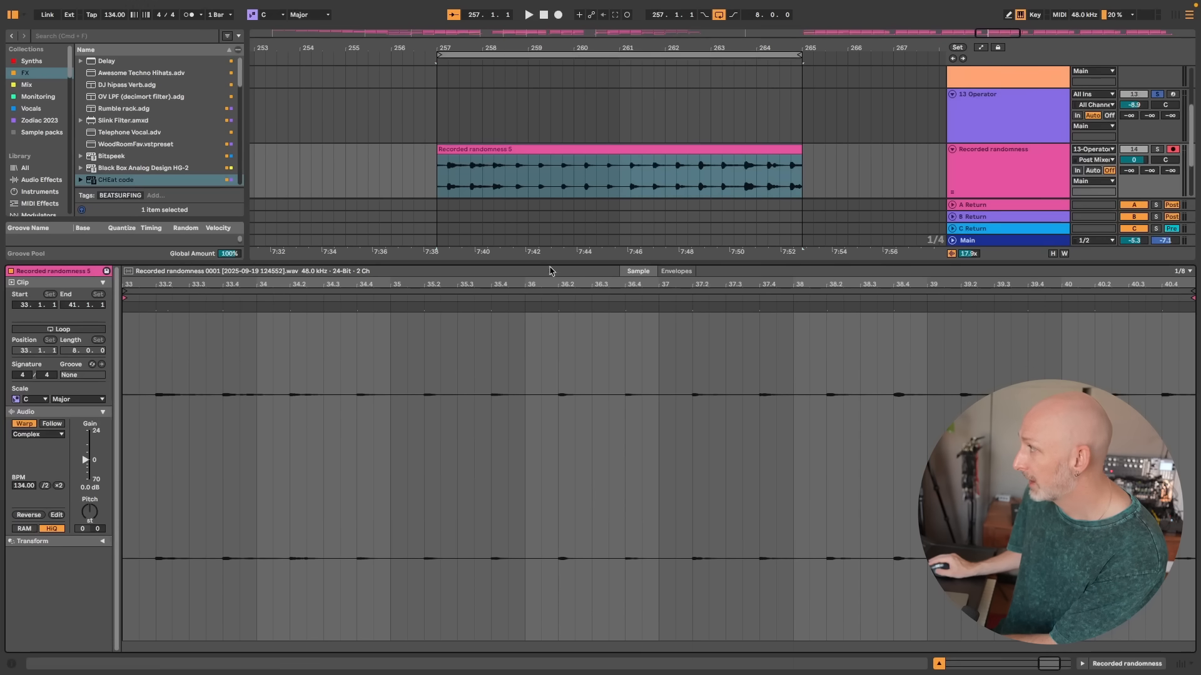
Step: Extend the start of the Recorded randomness 5 clip back to 241.3.1 and hide the clip editor
drag(551, 283, 557, 156)
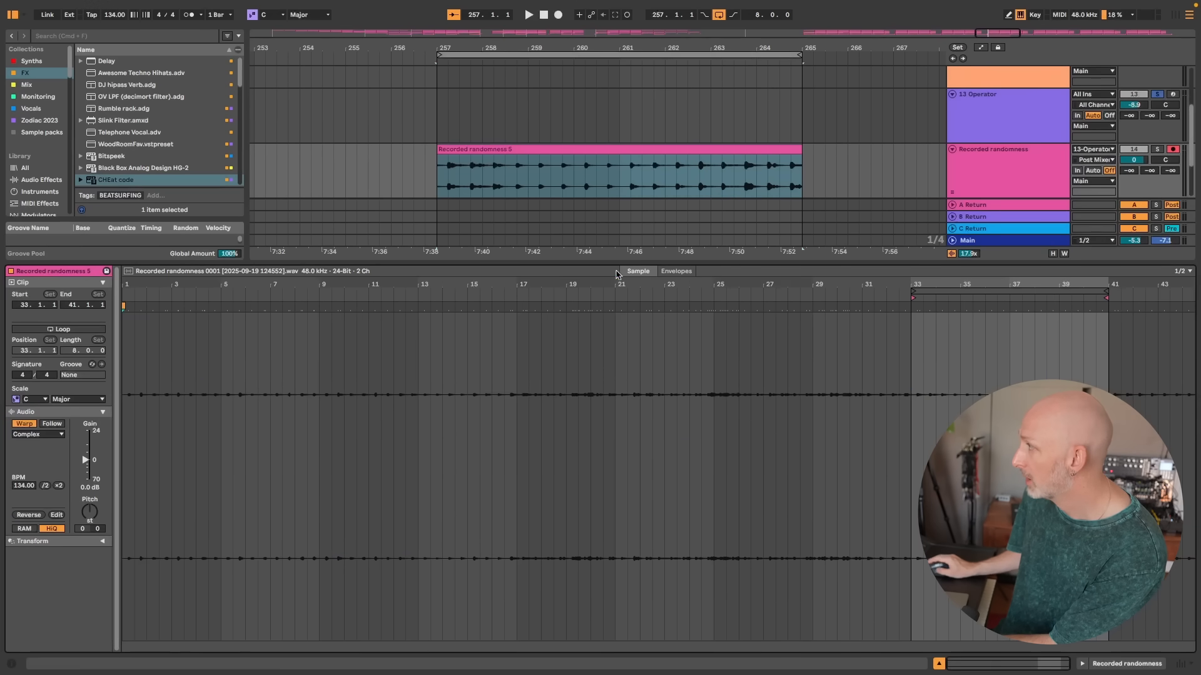
drag(286, 395, 796, 415)
click(826, 419)
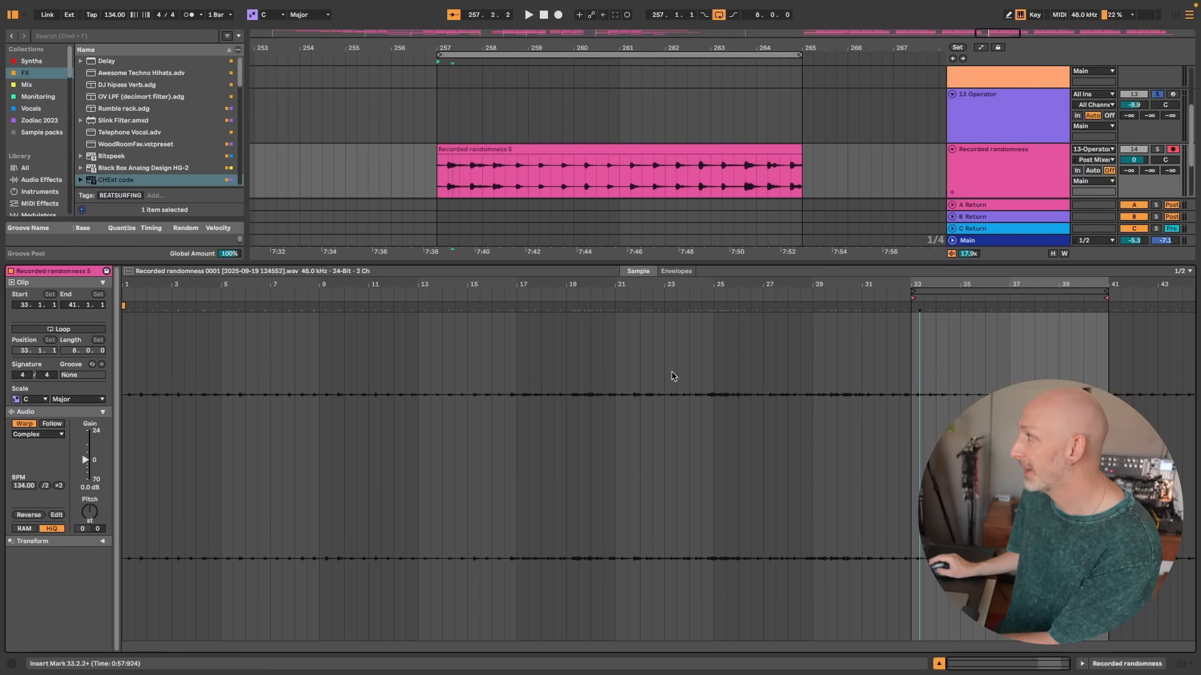
drag(528, 413, 628, 438)
drag(389, 44, 591, 28)
drag(607, 154, 288, 149)
key(super+alt+l)
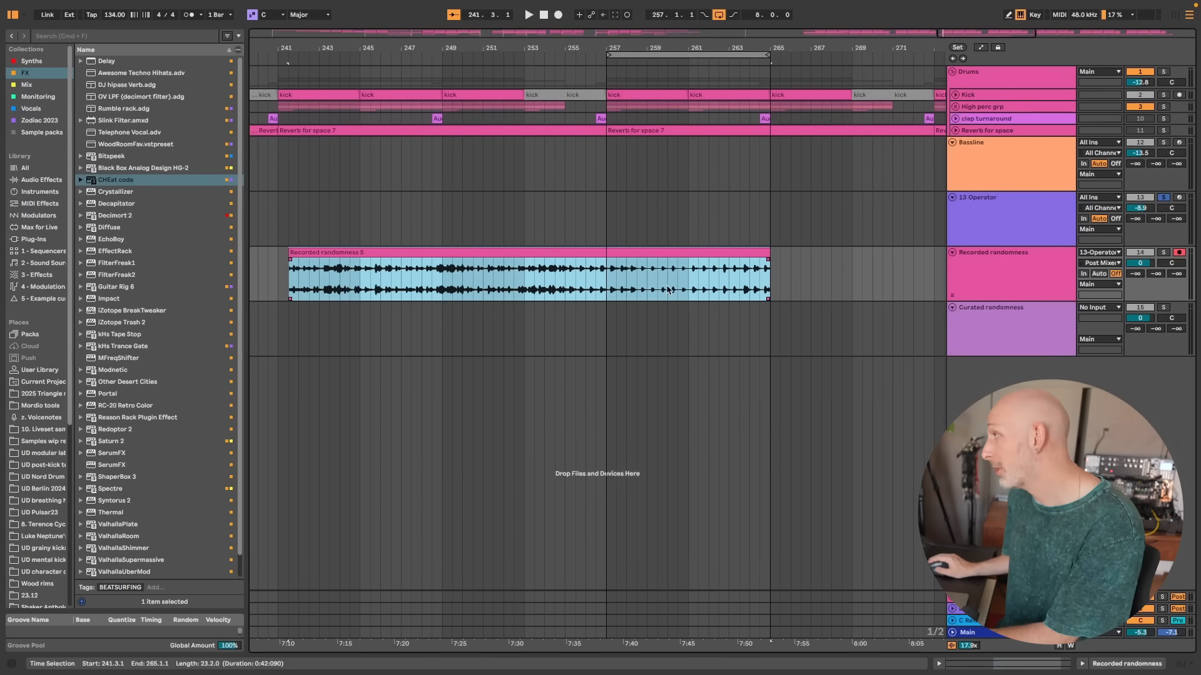
Step: Solo the Recorded randomness track and play the recording from around bar 245 to find usable parts
click(1036, 277)
click(1038, 337)
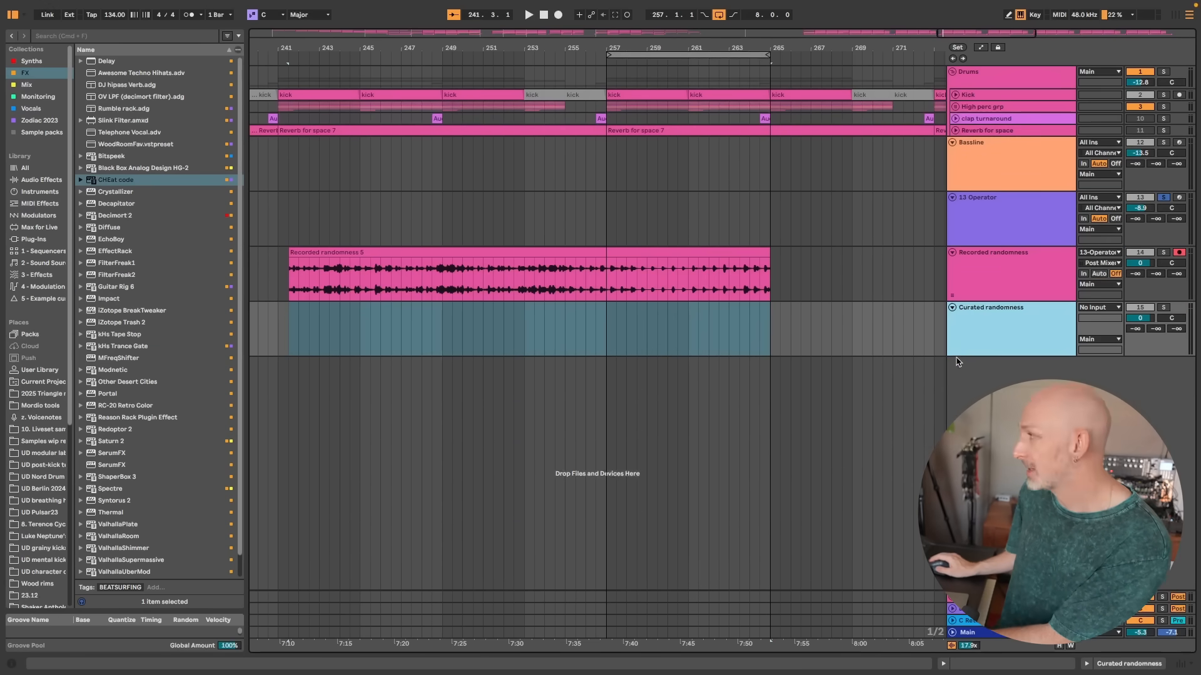
click(1163, 253)
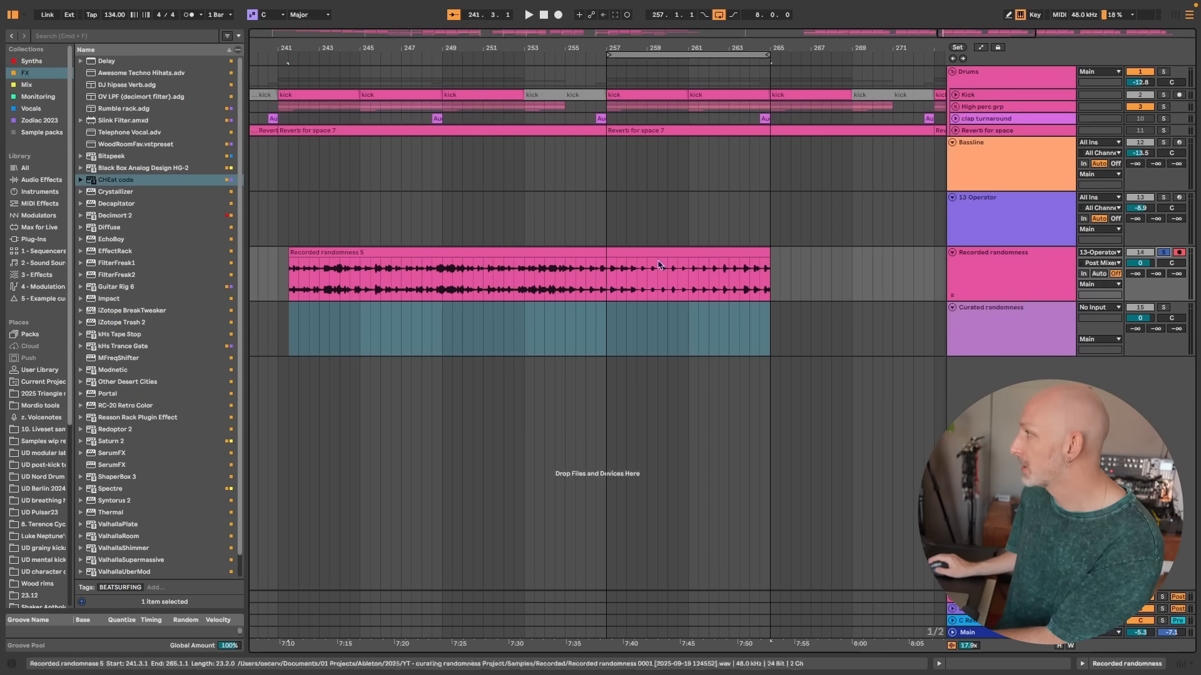
click(383, 281)
key(space)
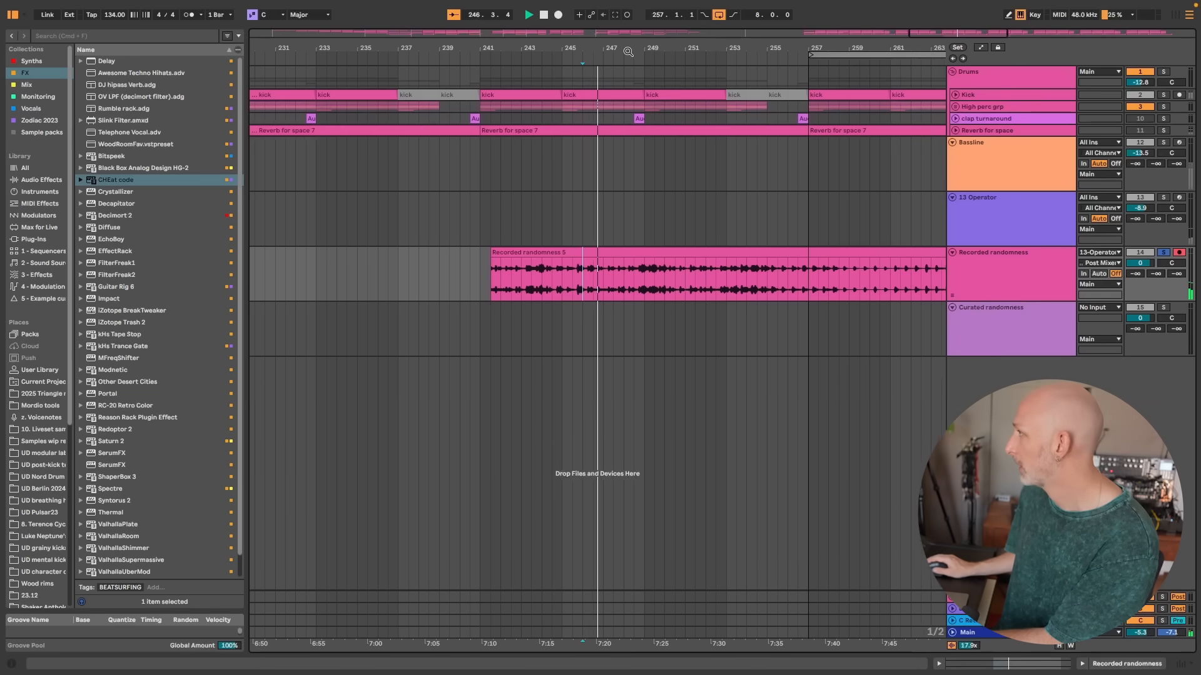
Step: Copy the recorded section from 248.4.1 to 249.4.3 straight onto the Curated randomness track
scroll(594, 153, up, 5)
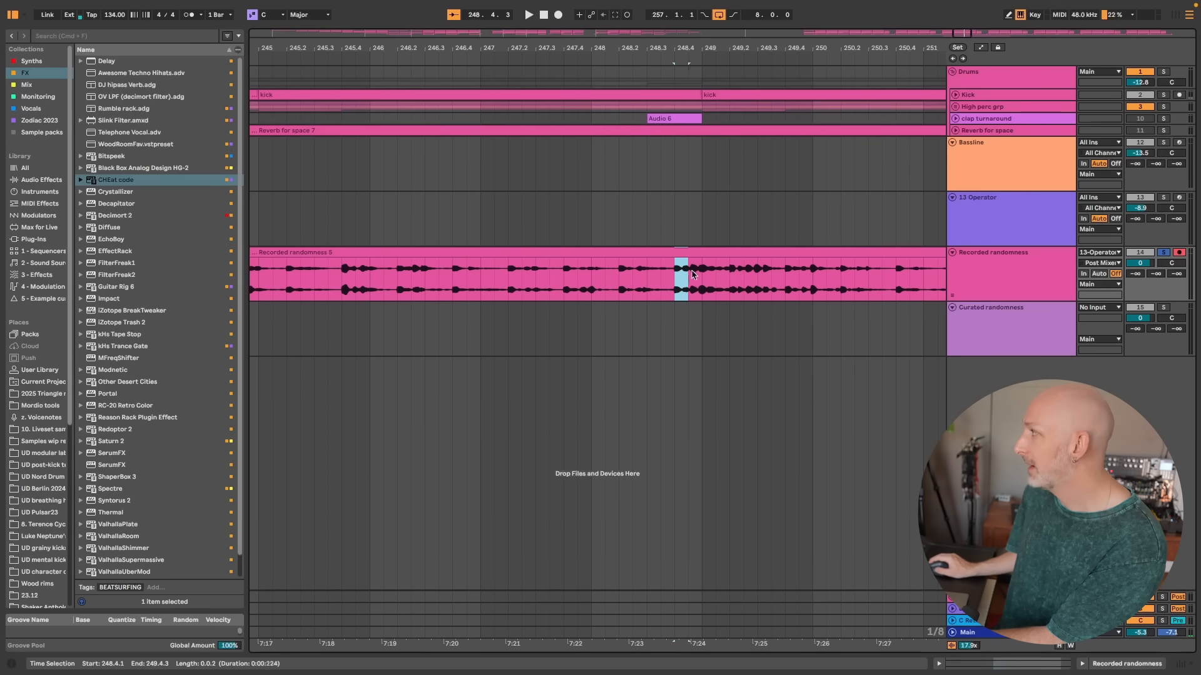
drag(693, 273, 796, 278)
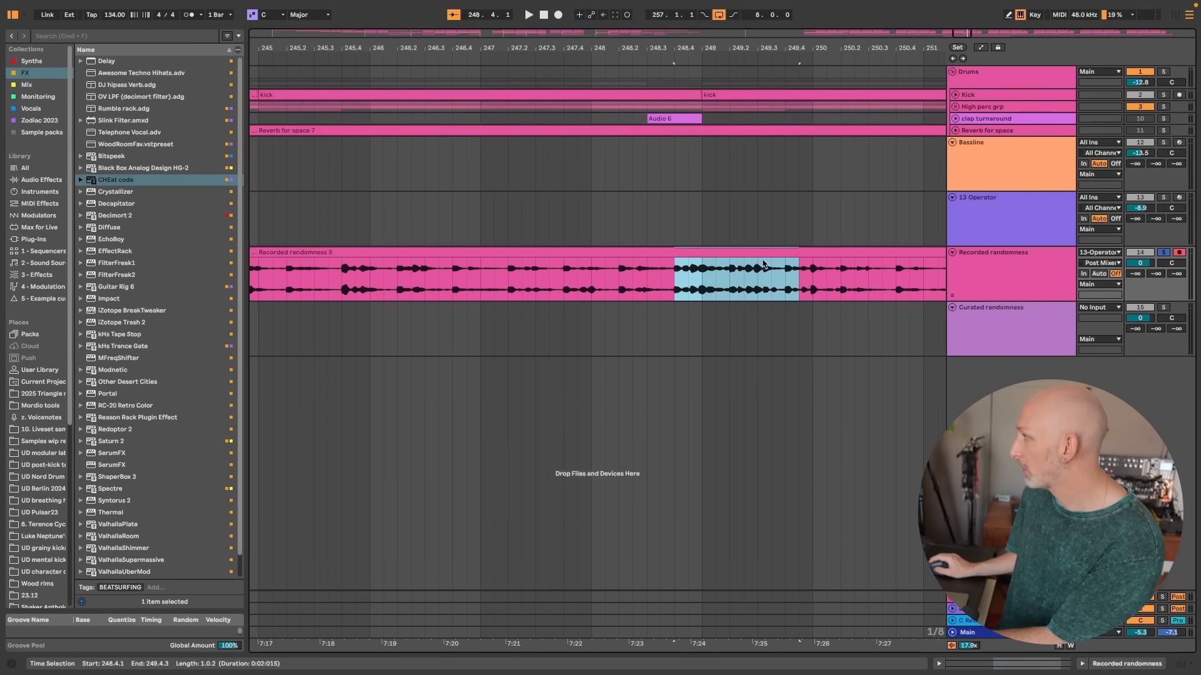
drag(726, 252, 735, 331)
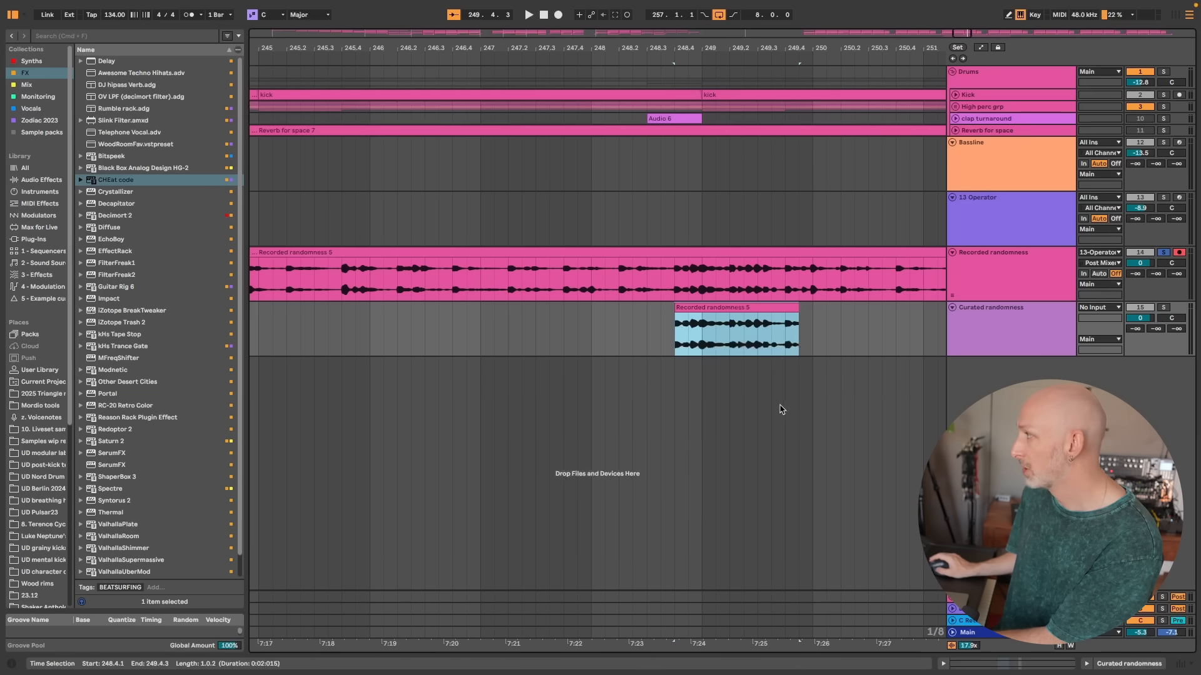
Step: Unsolo Recorded randomness, deactivate it together with 13 Operator, and fold both tracks
click(1161, 253)
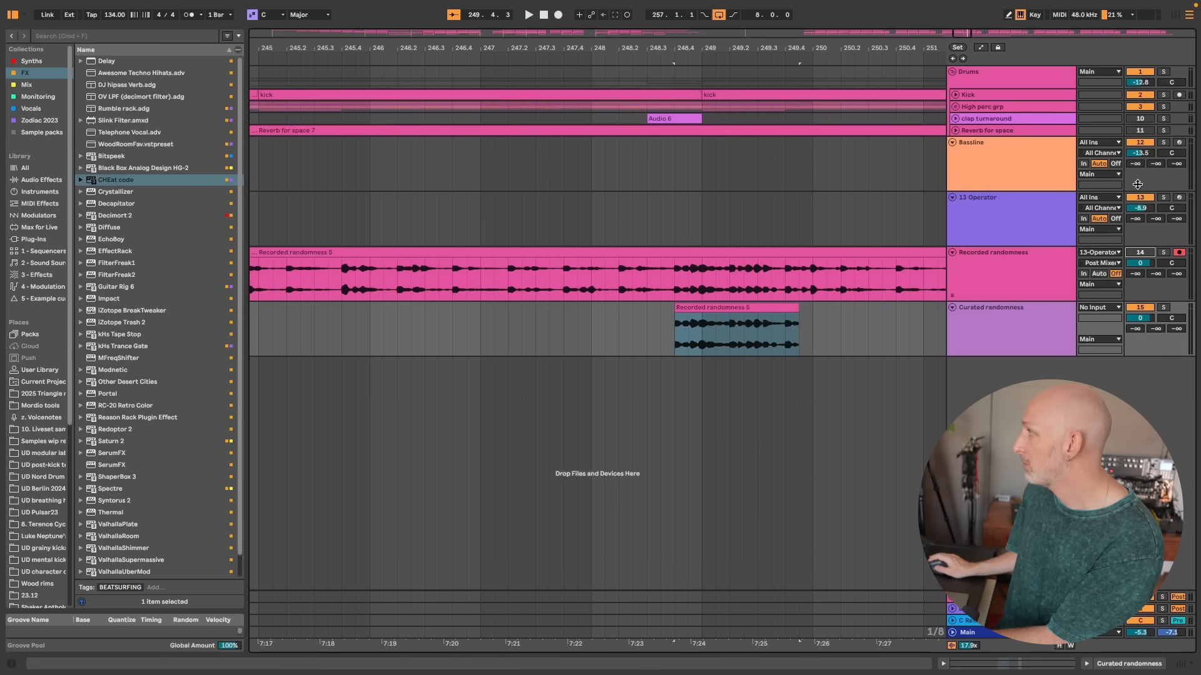
click(952, 198)
click(952, 209)
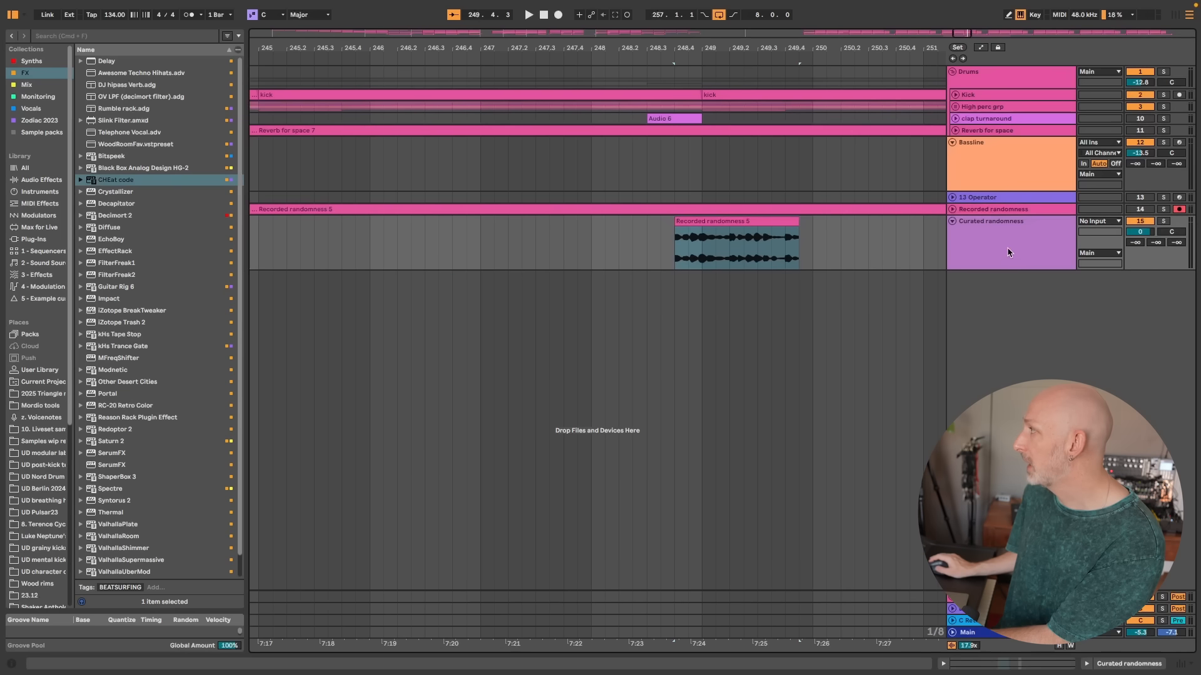
Step: Move the clip on the Curated randomness track so that it starts at 249.1.1
scroll(783, 52, down, 3)
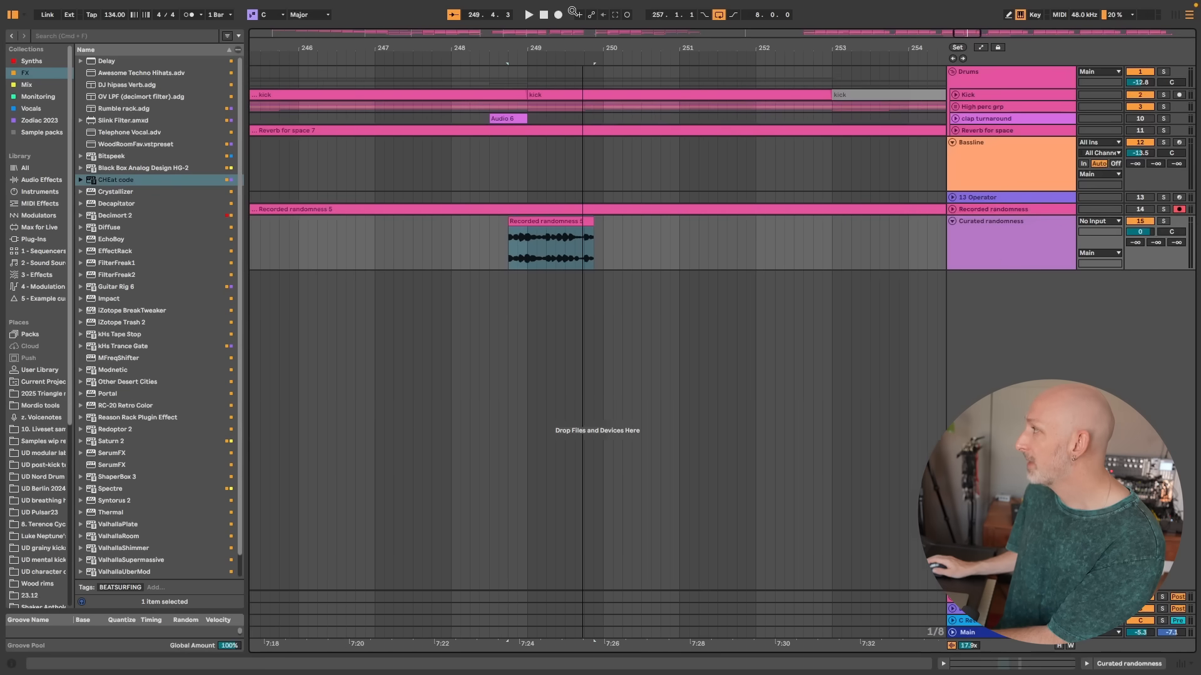
click(527, 222)
drag(527, 221, 551, 242)
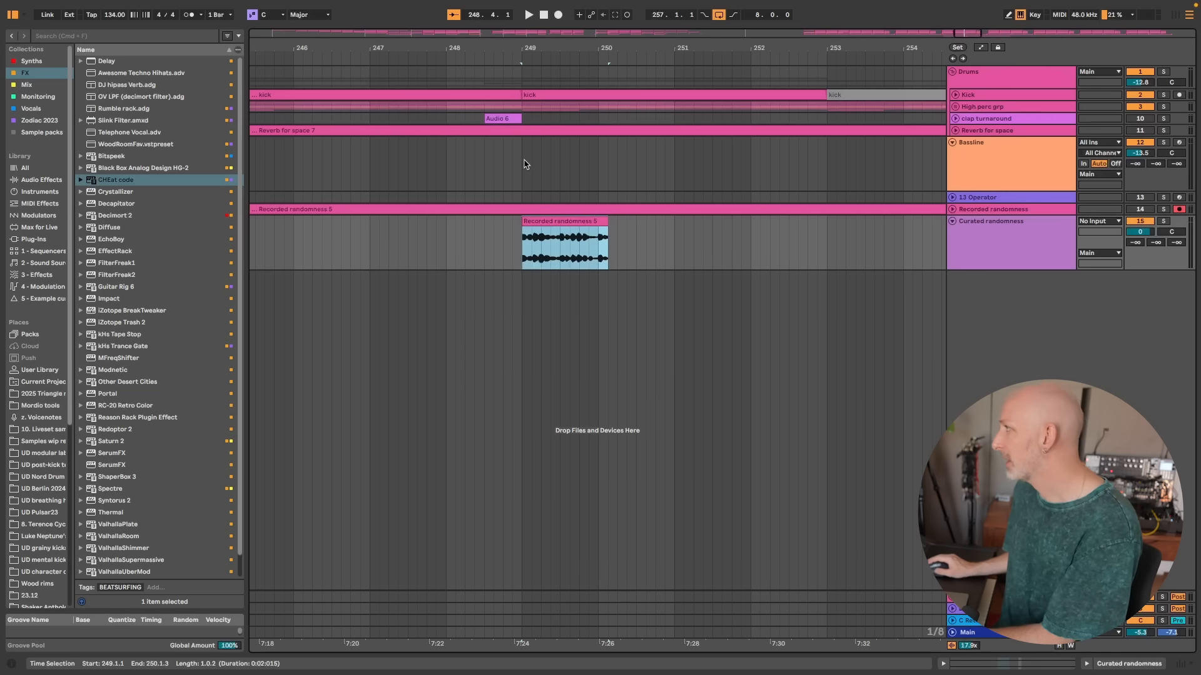
Step: Loop bars 249 to 251 and audition the curated clip with Drums, Bassline and Curated randomness soloed
drag(525, 165, 598, 162)
key(super+l)
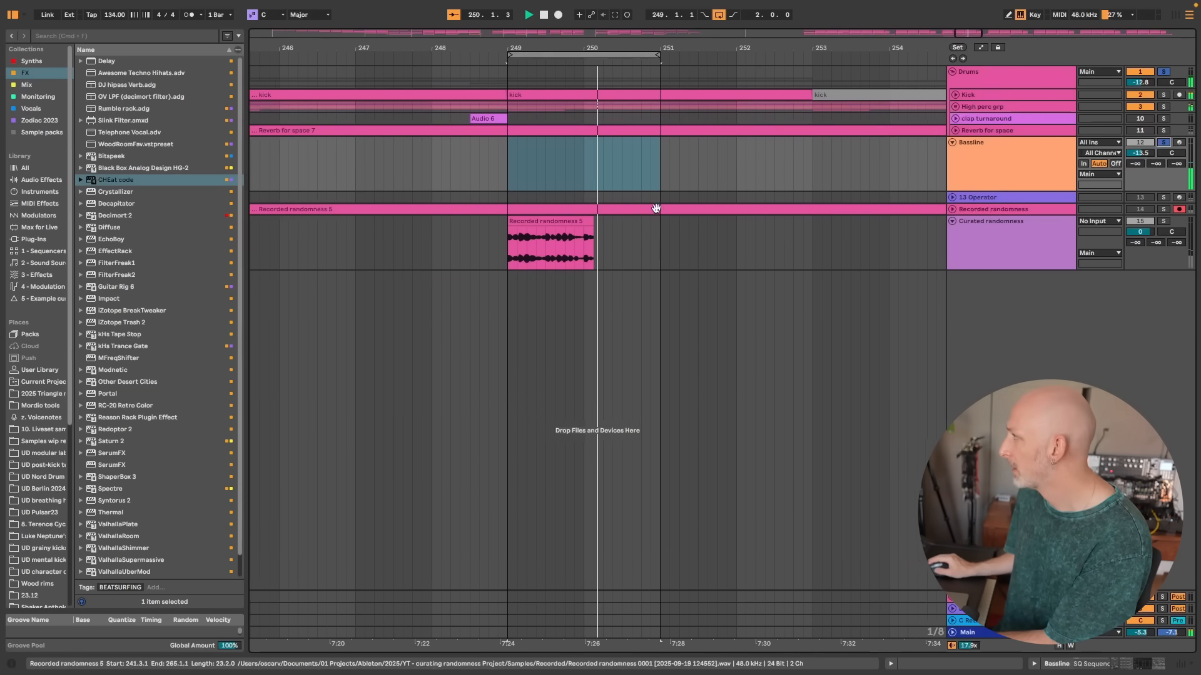
super+click(1163, 221)
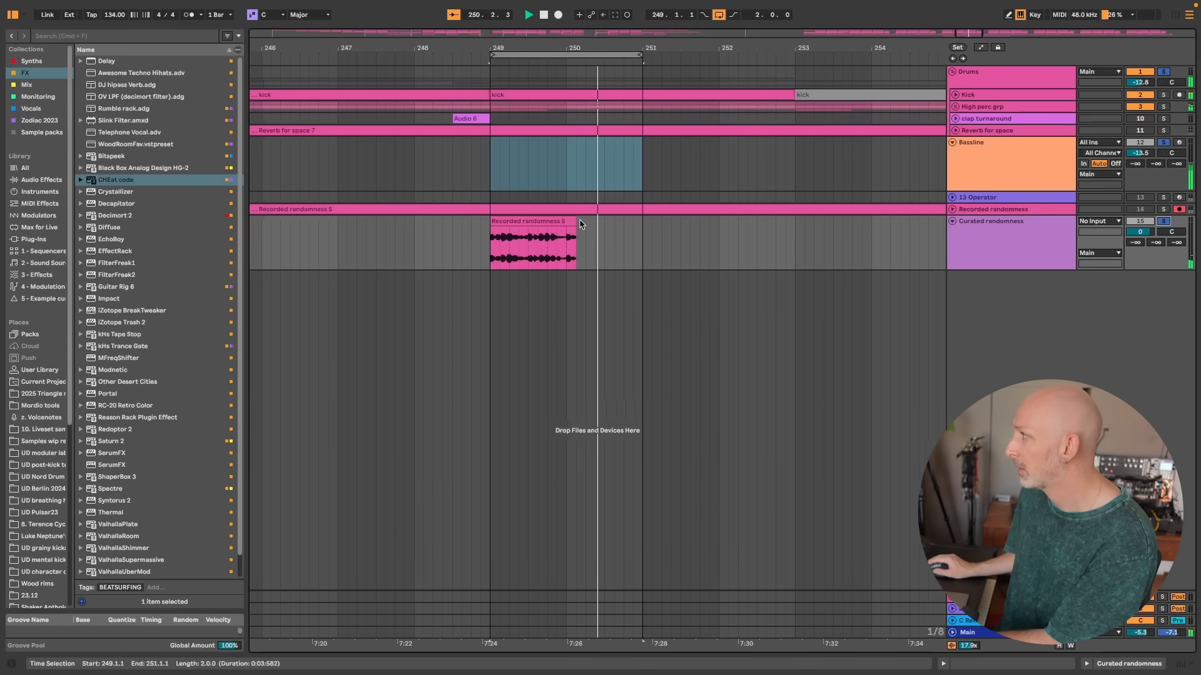
click(619, 234)
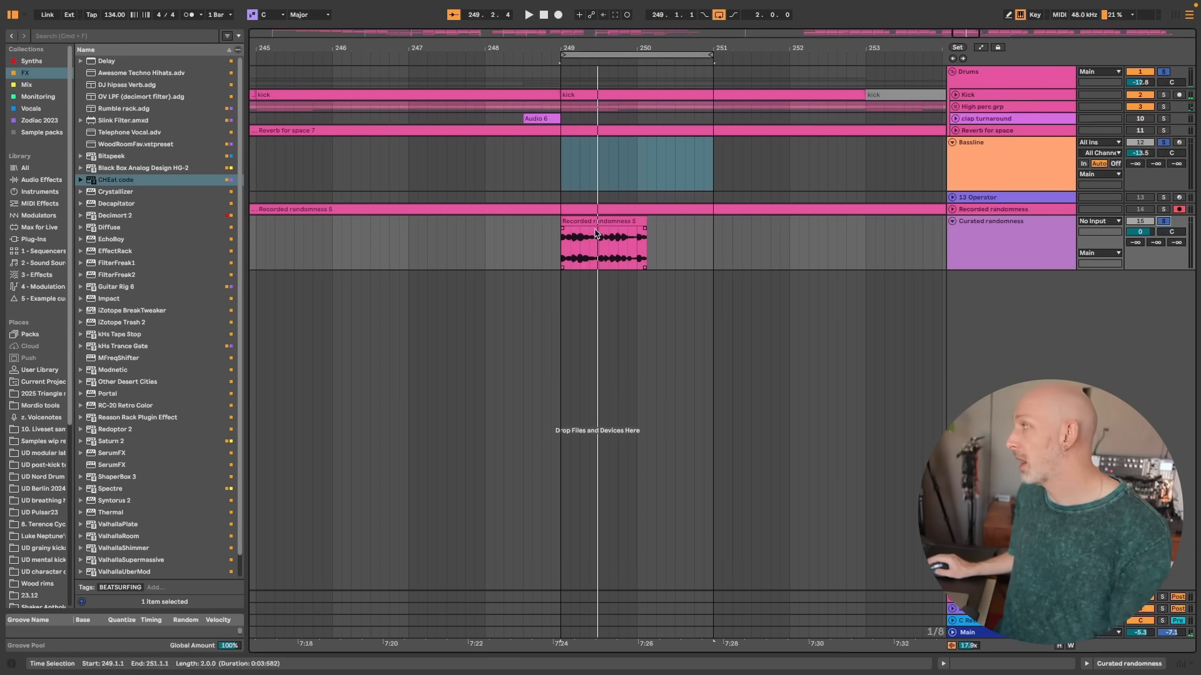
Step: Trim the curated clip to one bar, duplicate it directly after, and consolidate both copies into a single two-bar clip
drag(645, 231, 638, 221)
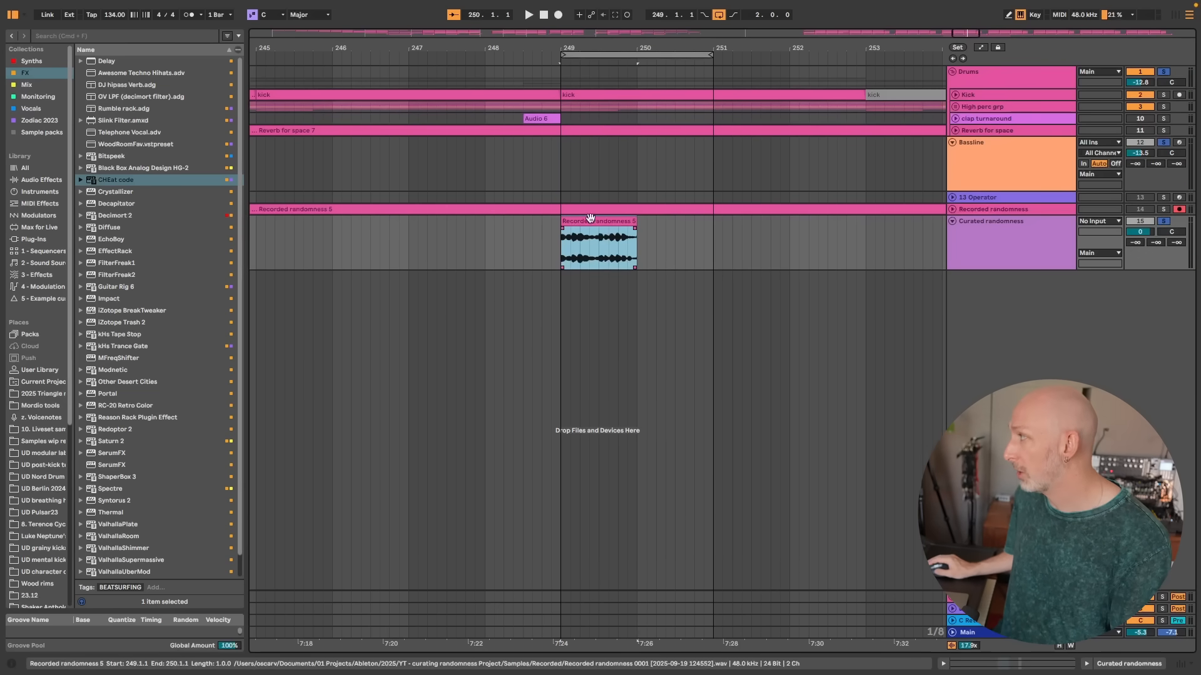
key(super+d)
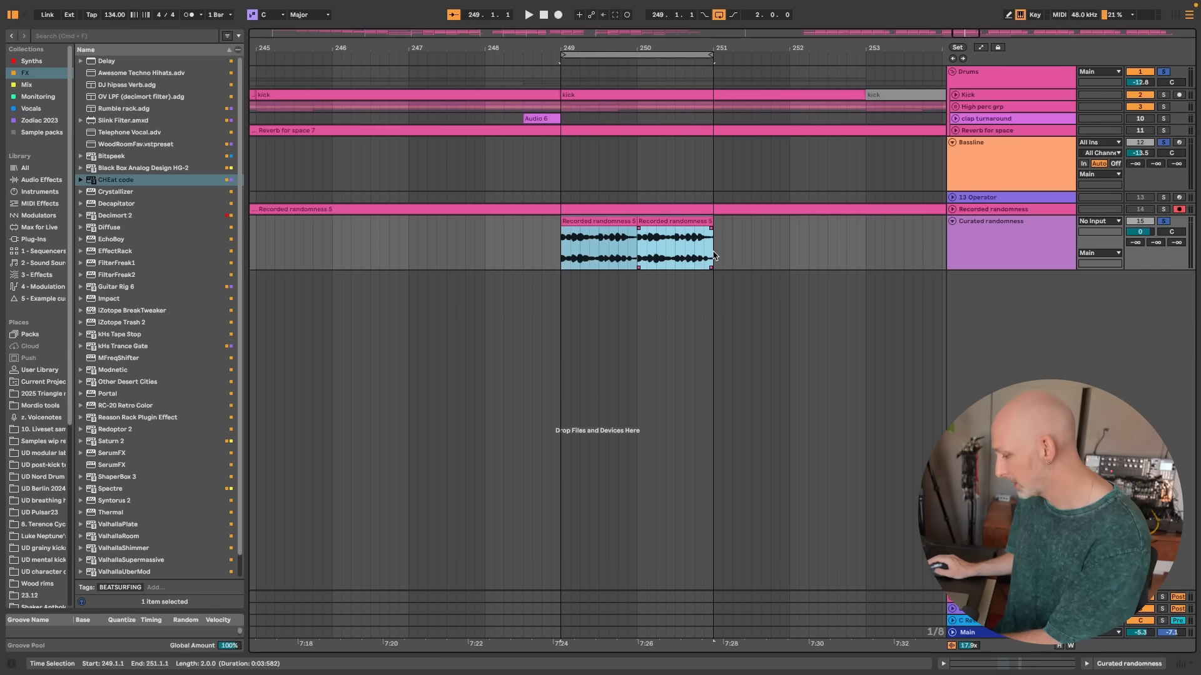
key(super+j)
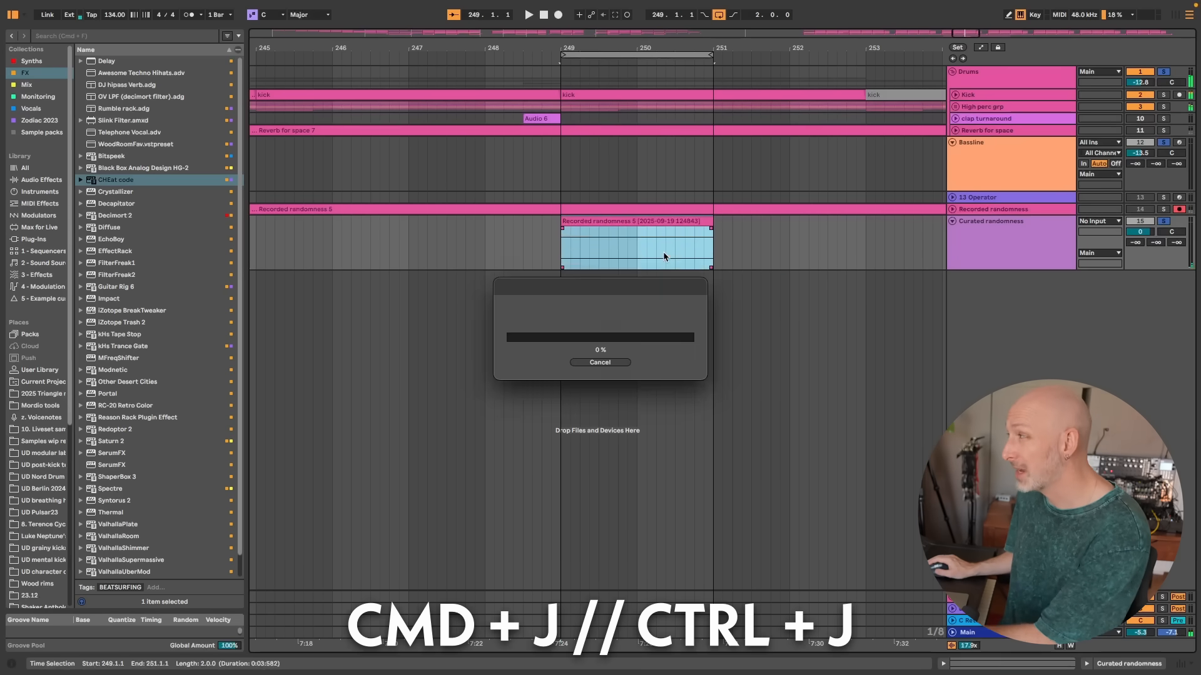
Step: Open the consolidated clip and set its warp mode to Beats, preserving 1/16 with a transient envelope of 11
double_click(640, 224)
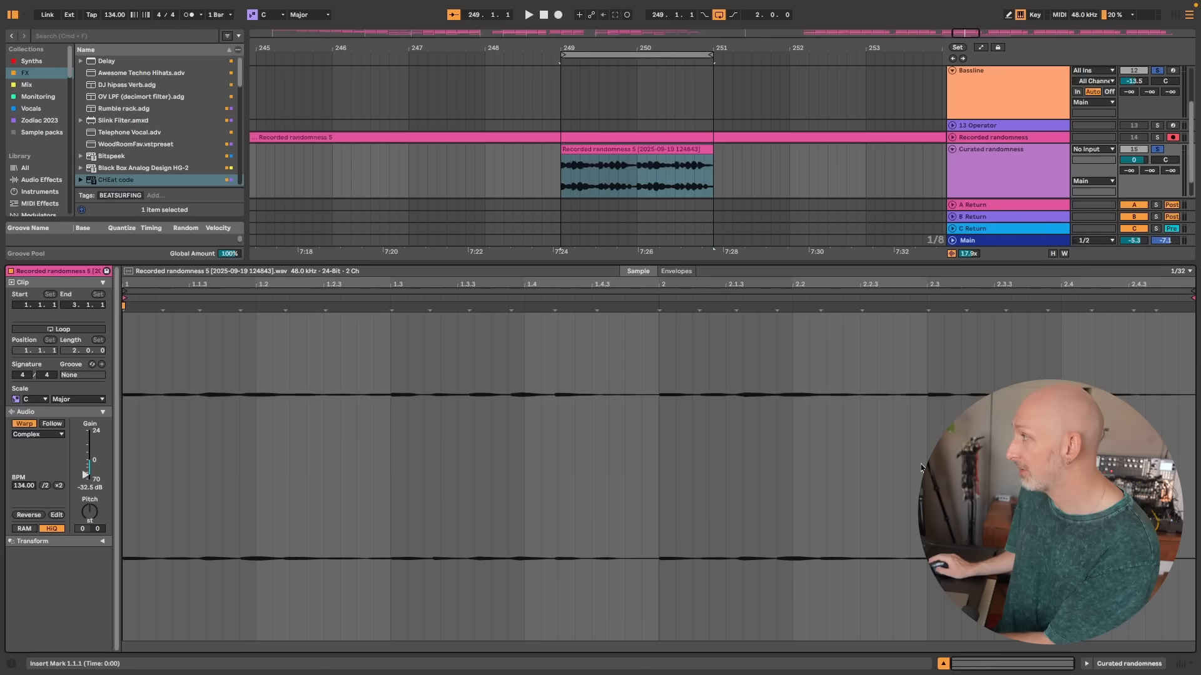
key(space)
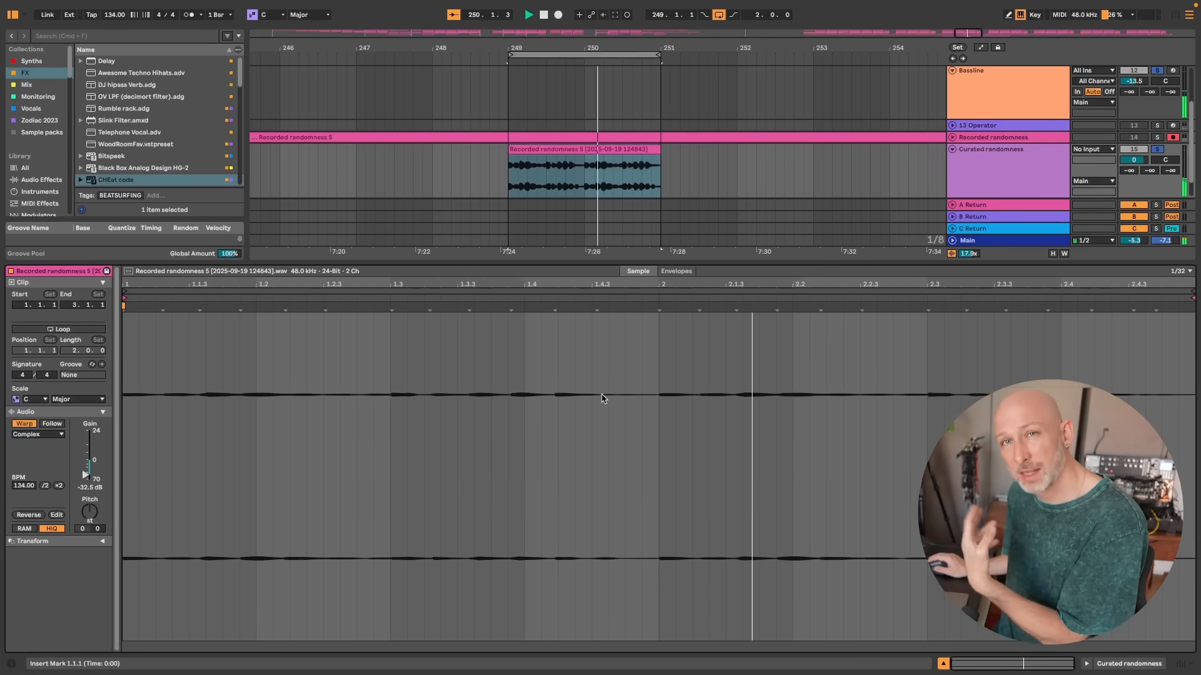
click(32, 438)
click(37, 444)
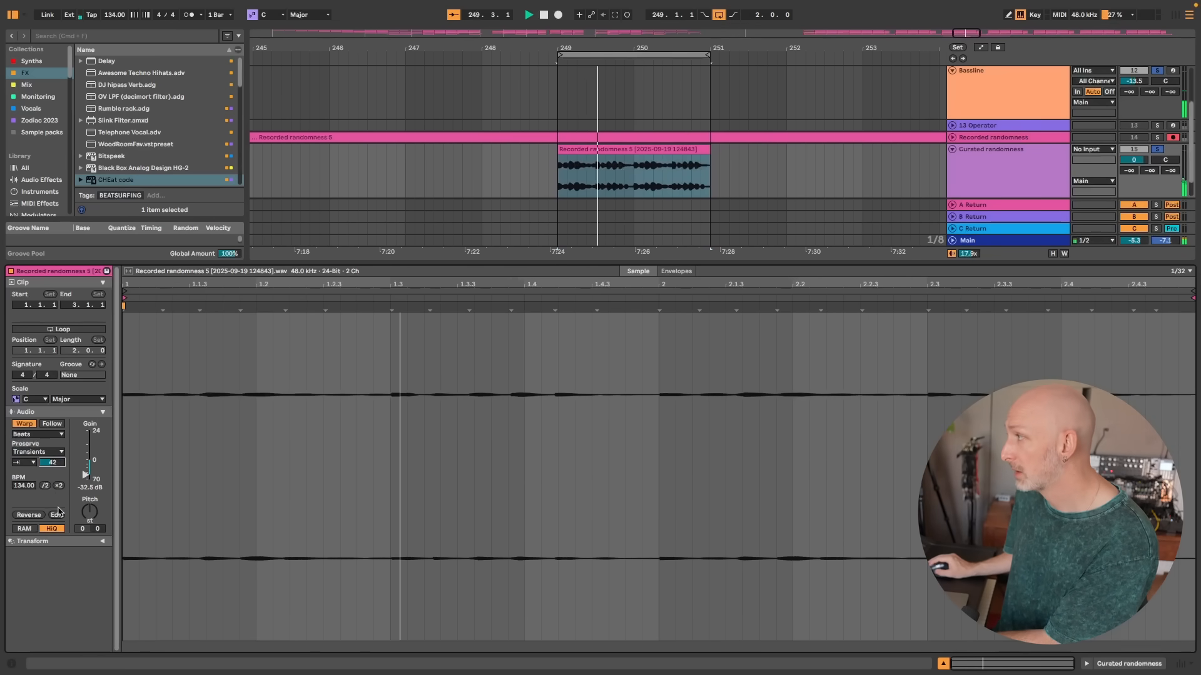
click(34, 455)
click(46, 494)
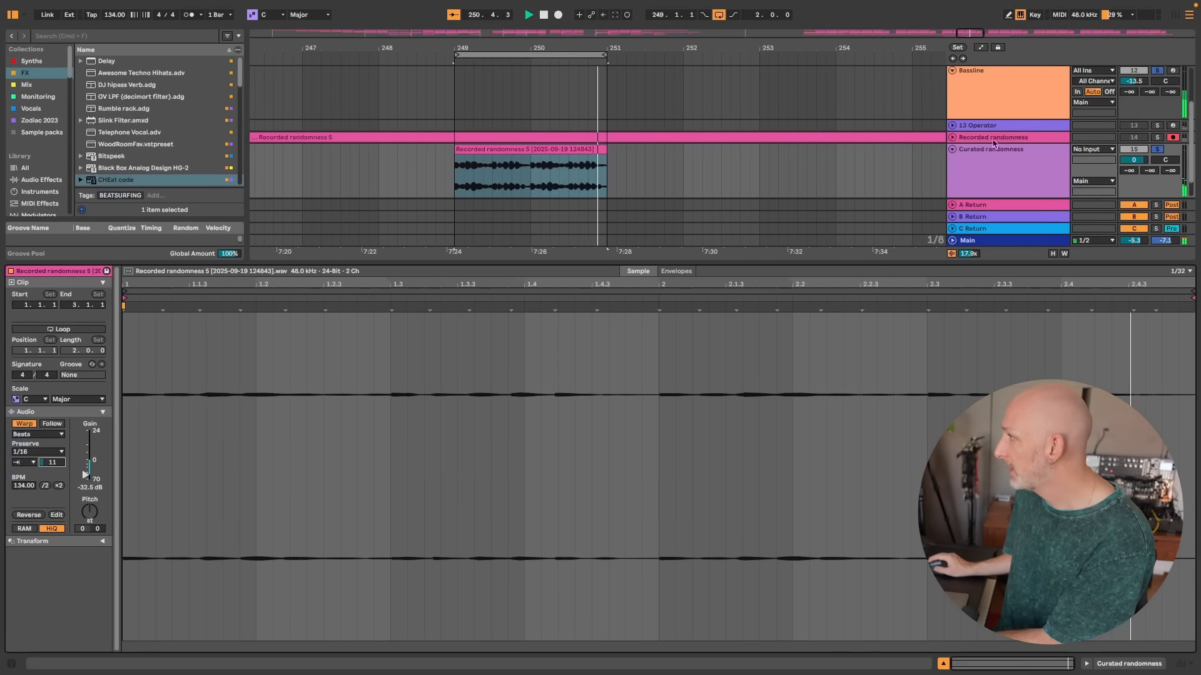
Step: Set the consolidated clip's gain to -22.4 dB, shrink the clip view, and stop playback
drag(84, 477, 89, 469)
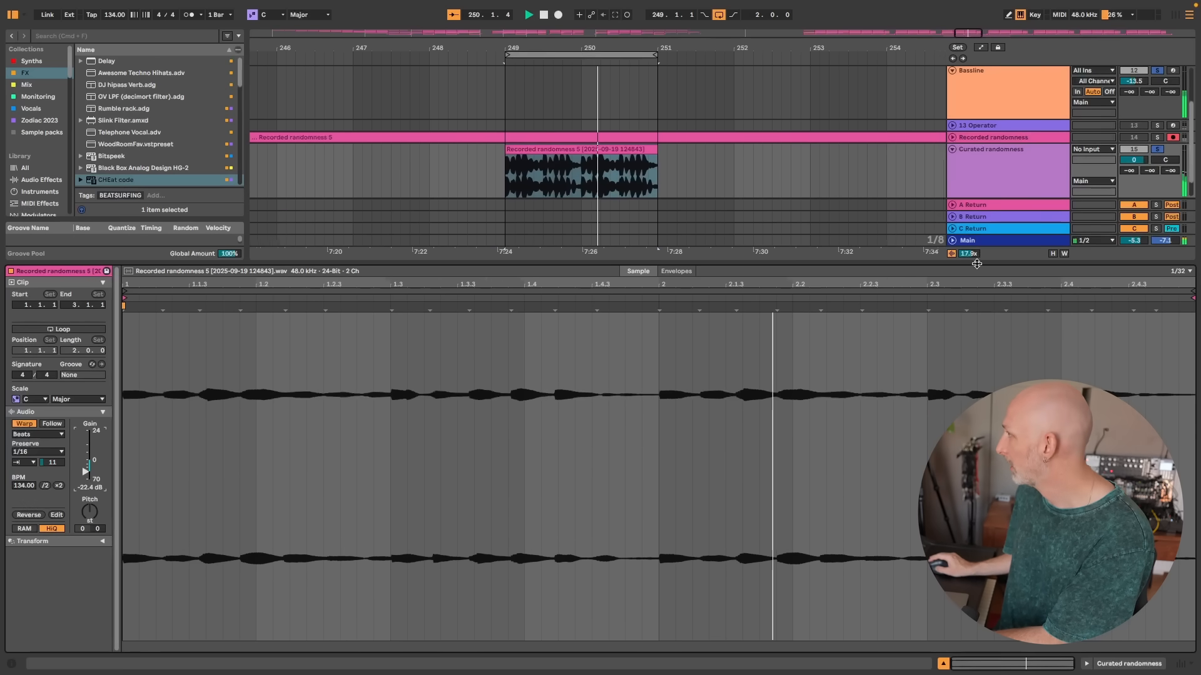
drag(973, 261, 973, 508)
key(space)
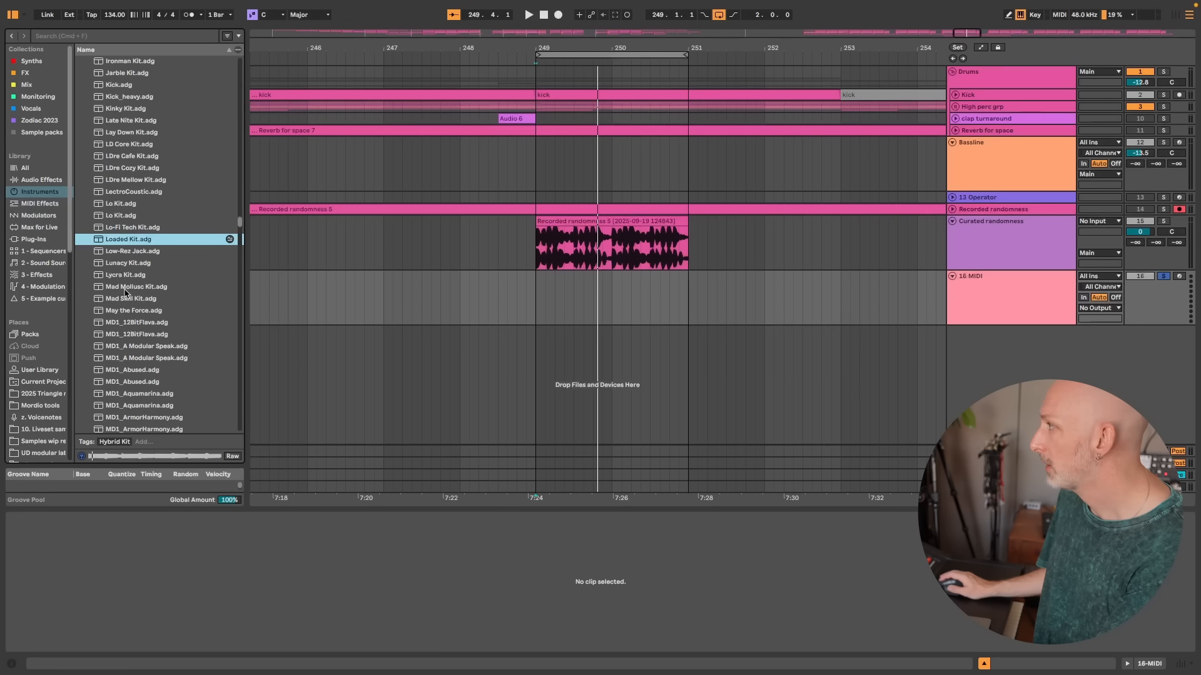
Step: Load Lycra Kit on the new MIDI track with a one-bar MIDI clip at bar 249 and enlarge its note editor
click(125, 275)
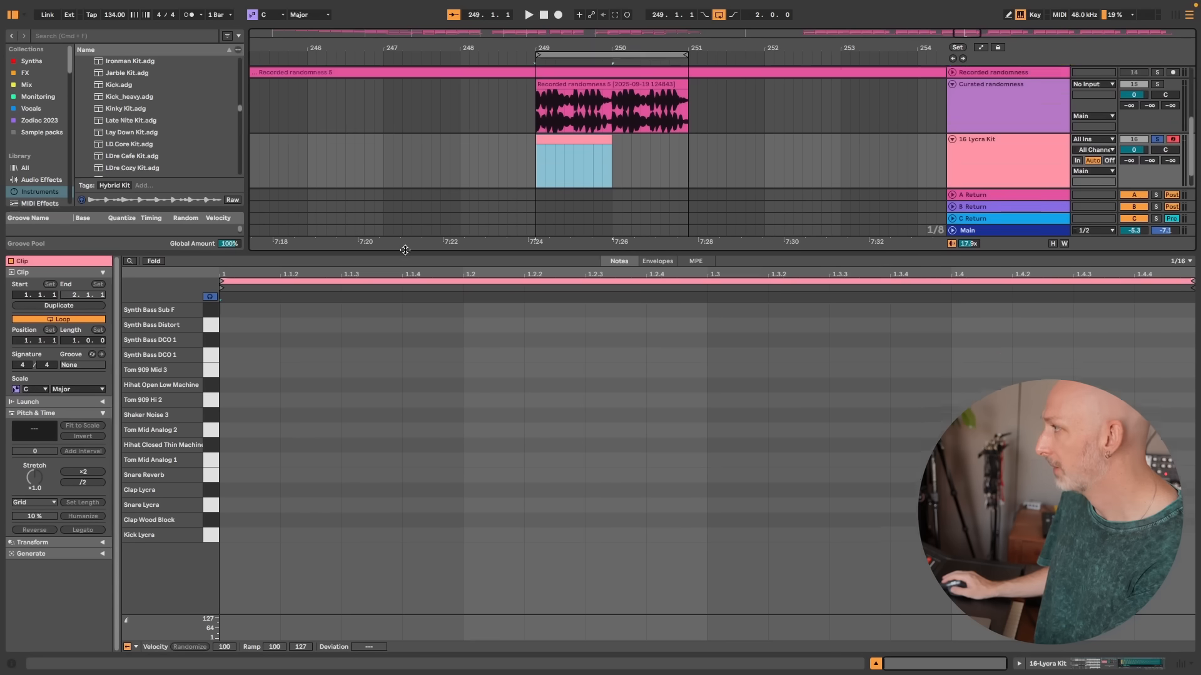
drag(406, 250, 406, 245)
Step: Add a sixteenth Kick Lycra note at 1.1.1 and duplicate it until it fills the whole bar
double_click(241, 527)
drag(249, 483, 252, 556)
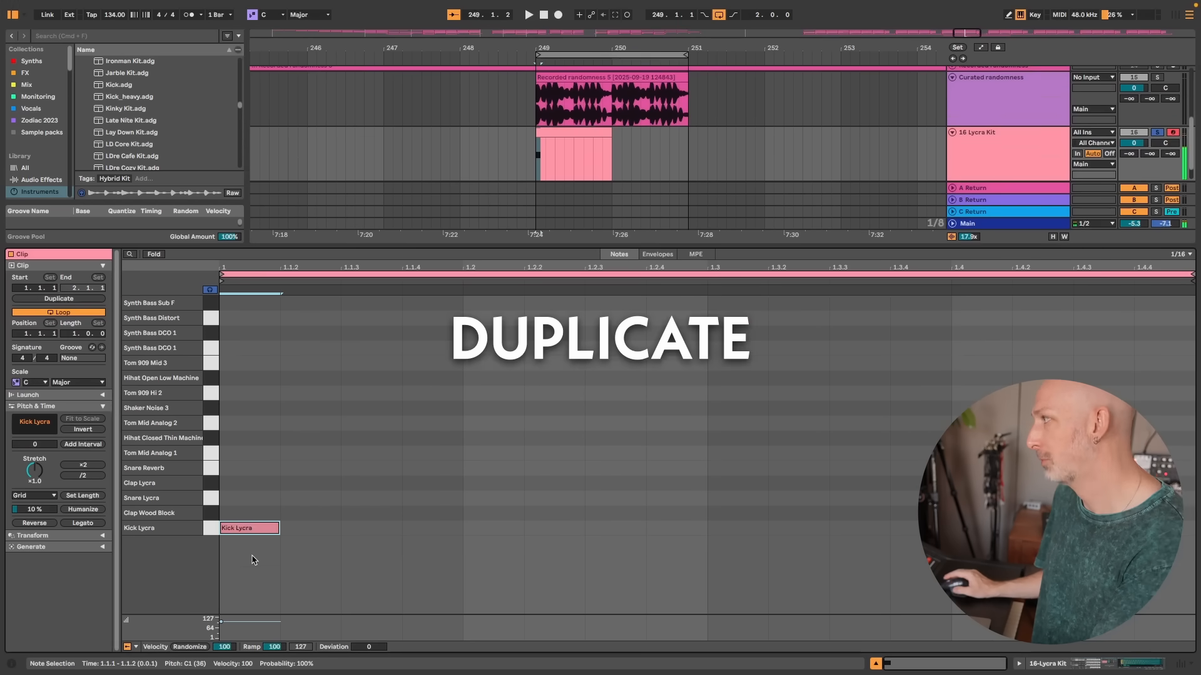
key(super+d)
key(super+d)
key(super+d)
key(super+d)
key(super+d)
key(super+d)
key(super+d)
key(super+d)
key(super+d)
key(super+d)
key(super+d)
key(super+d)
key(super+d)
key(super+d)
key(super+d)
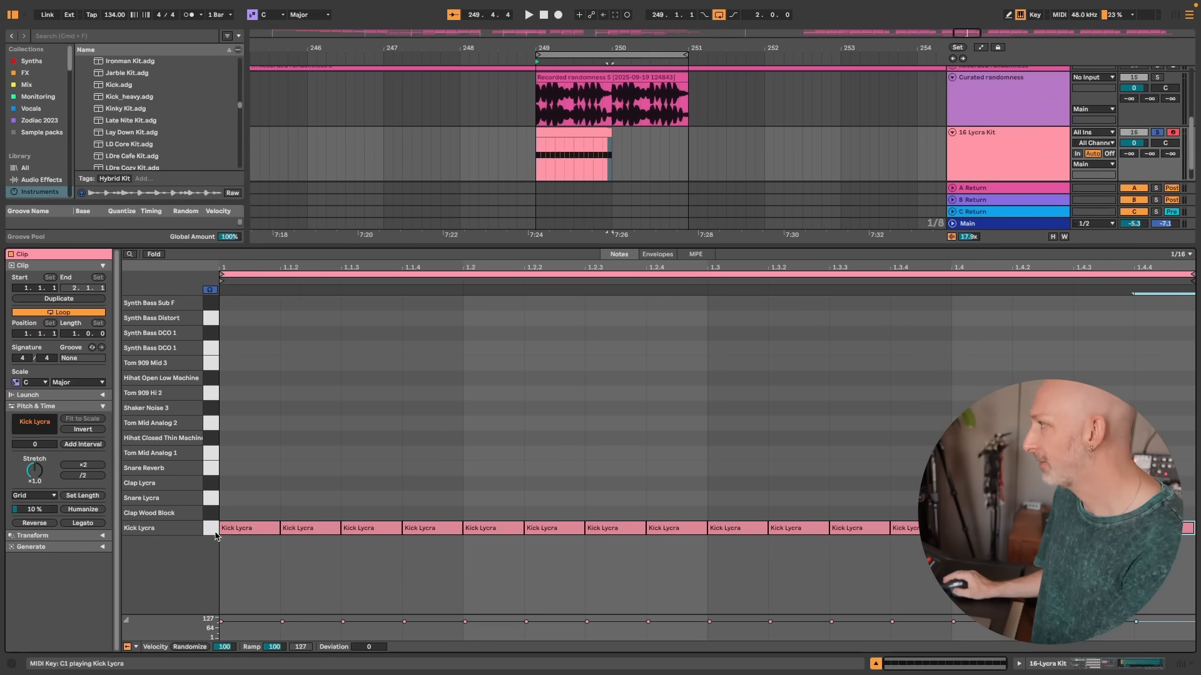
Step: Select all Kick Lycra notes, shift them up to Clap Wood Block, and return them to Kick Lycra
click(211, 530)
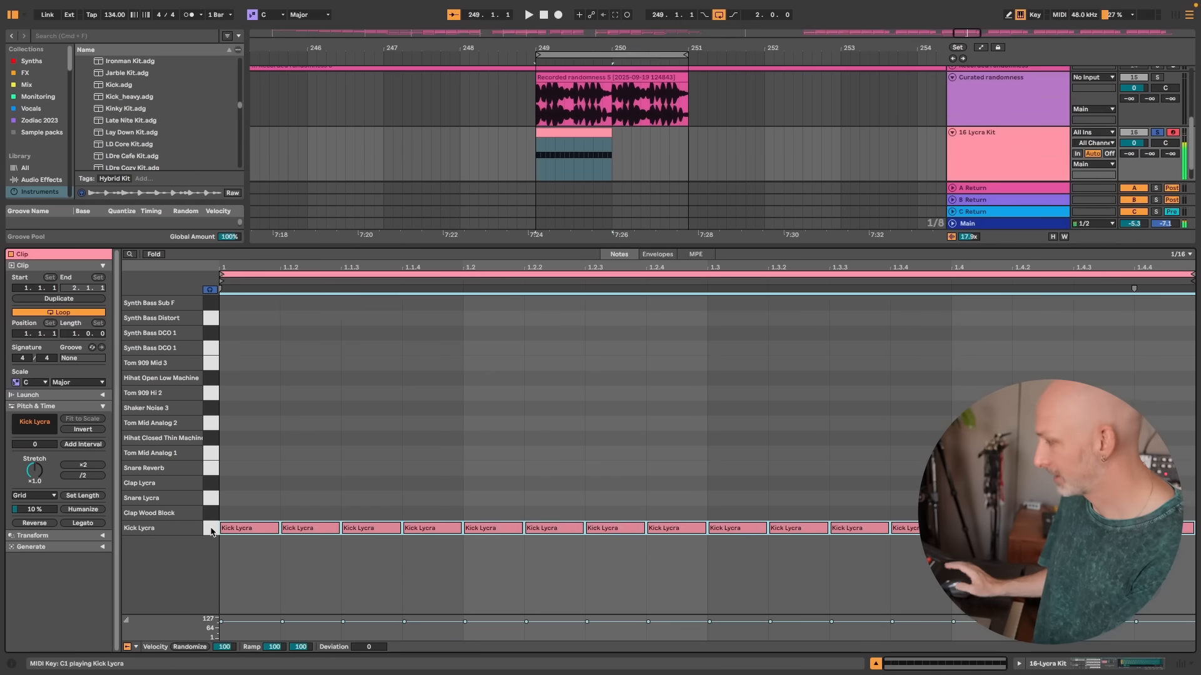
key(Up)
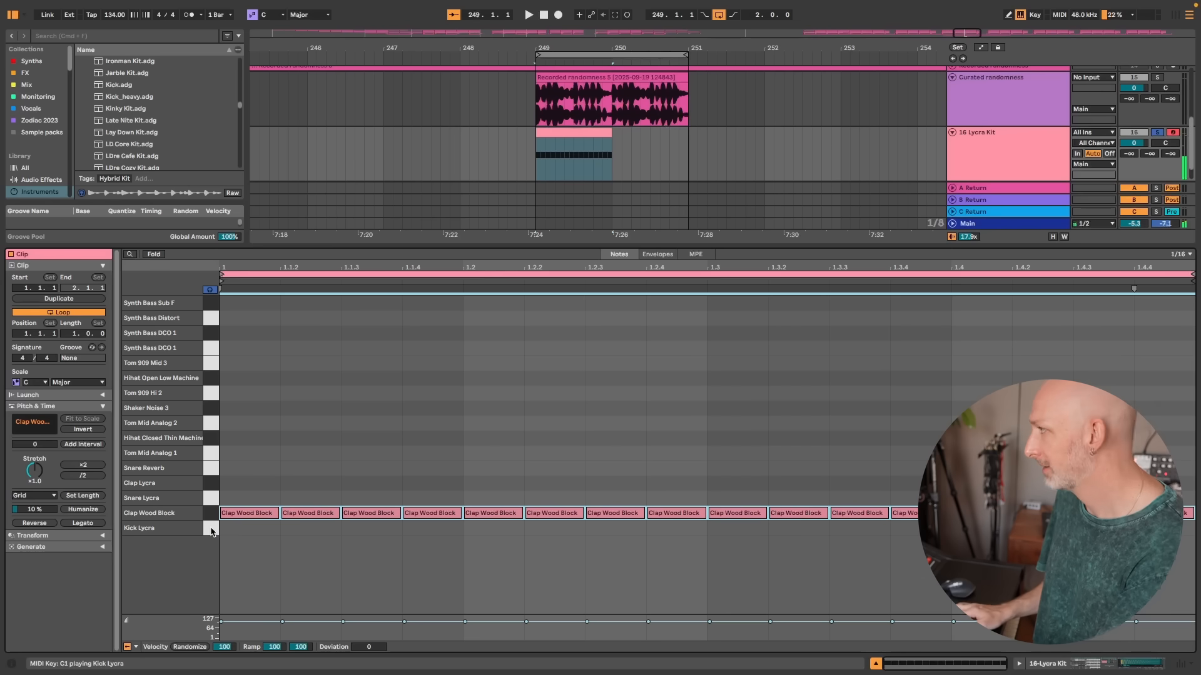
key(Down)
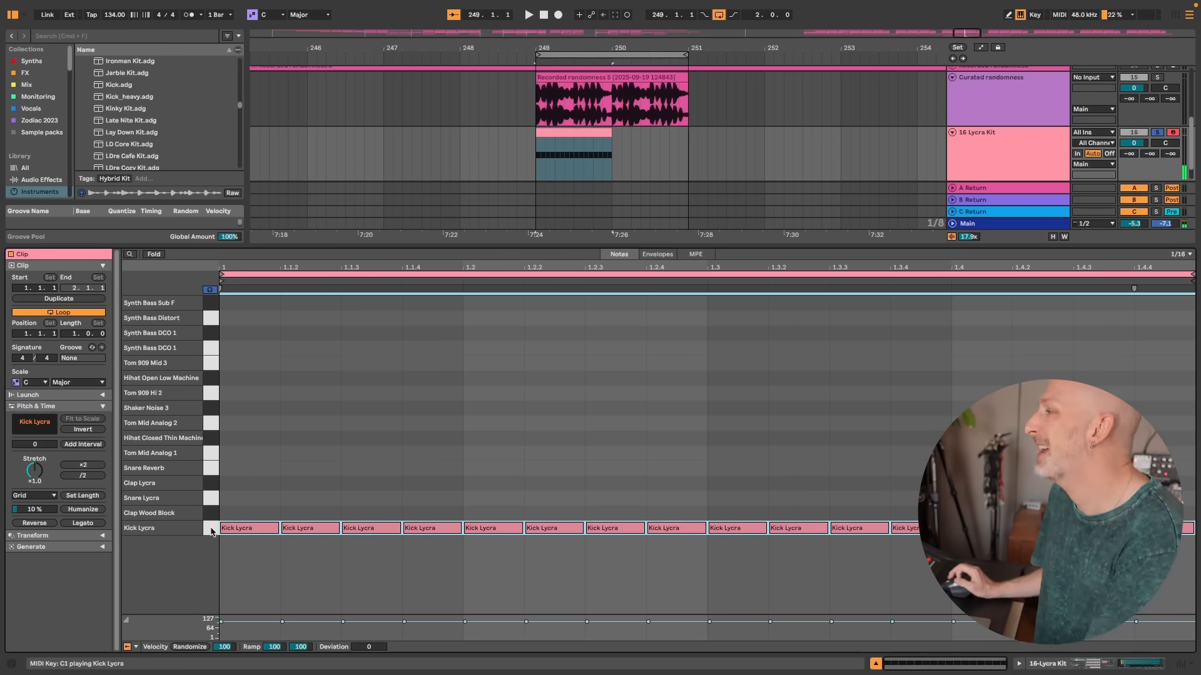
Step: Remove the mistakenly added Pitch effect and place a Random MIDI effect before Lycra Kit, with Chance 100% and Choices 16
key(shift+Tab)
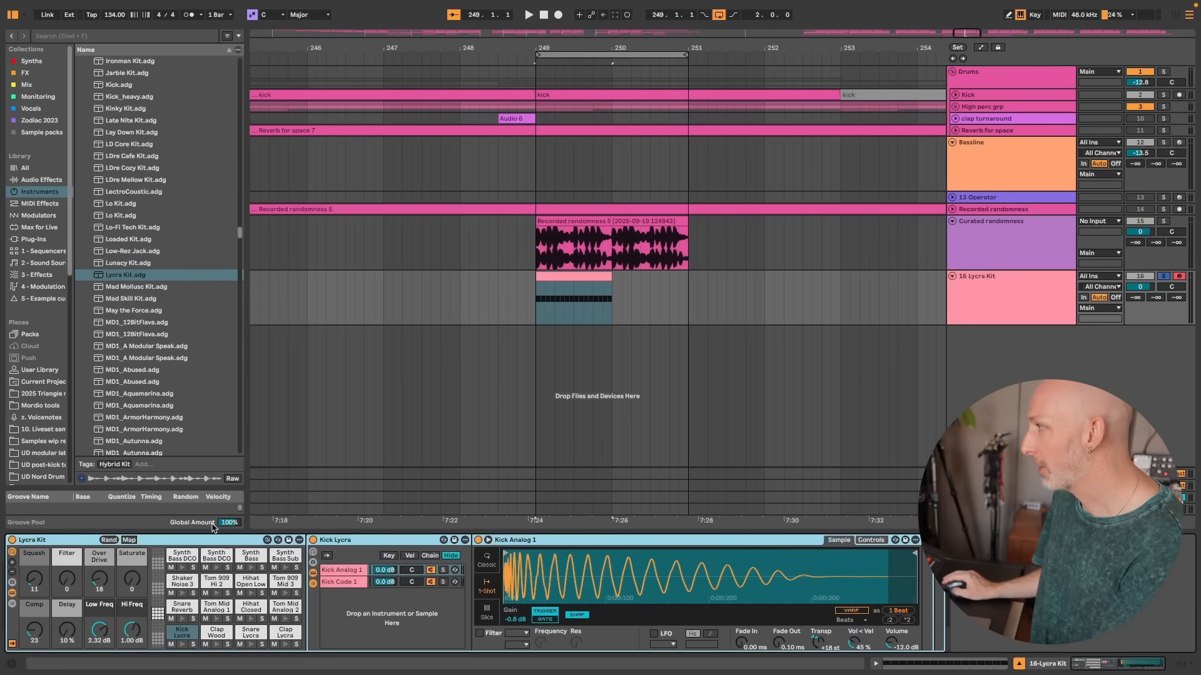
click(35, 205)
drag(100, 181, 237, 626)
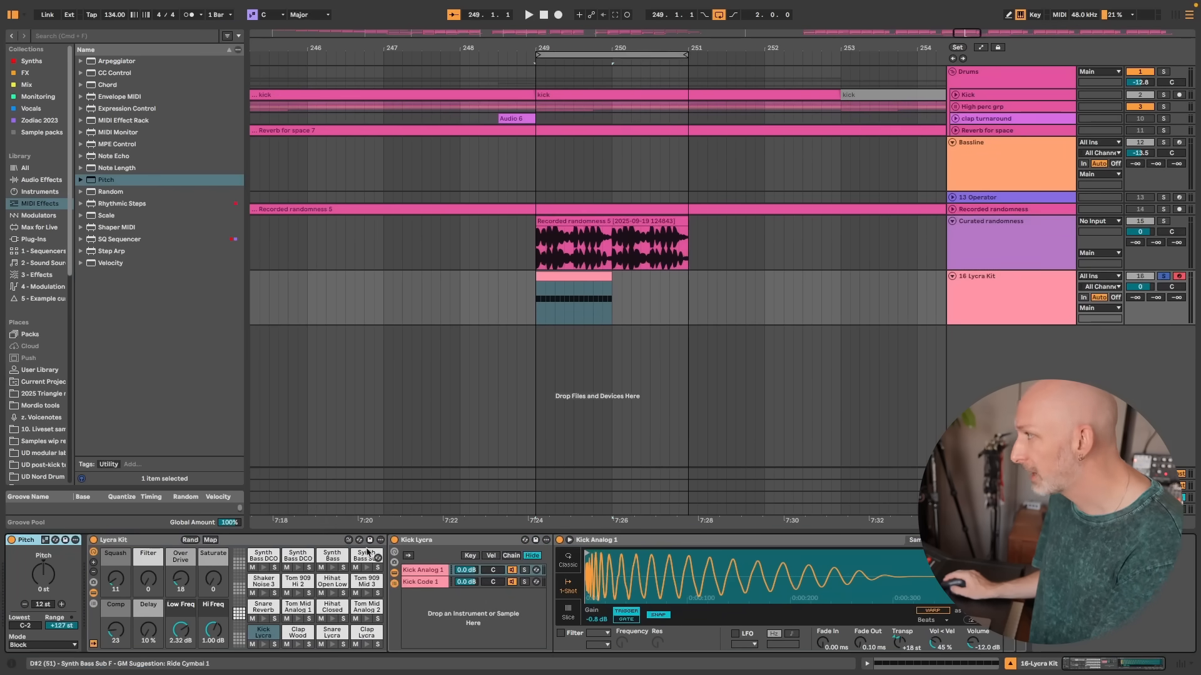
key(Delete)
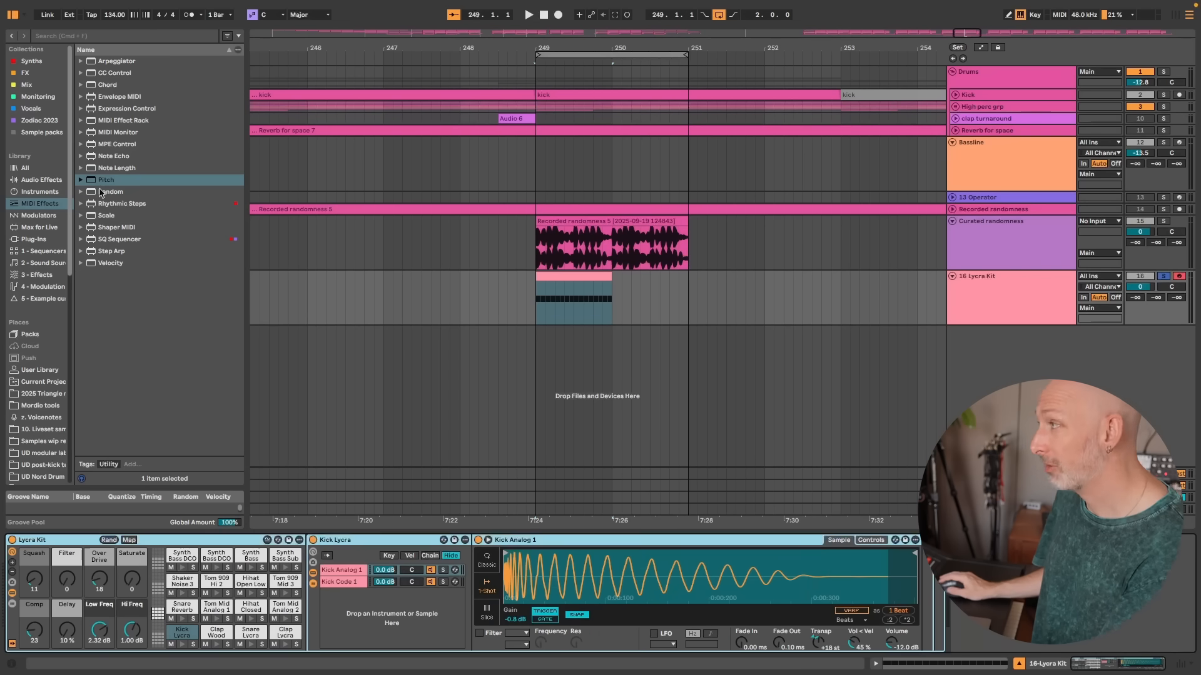
drag(100, 192, 23, 589)
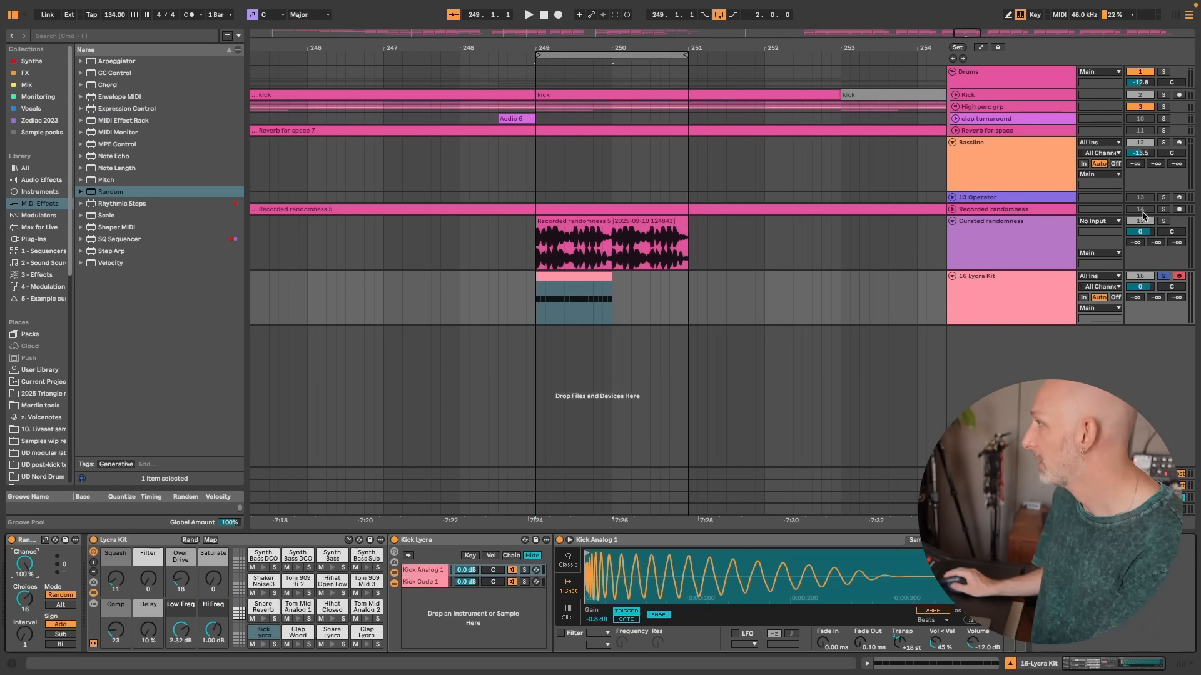
Step: Extend the Lycra Kit MIDI clip to two bars, ending at bar 251, and audition the randomized drums
drag(612, 279, 683, 280)
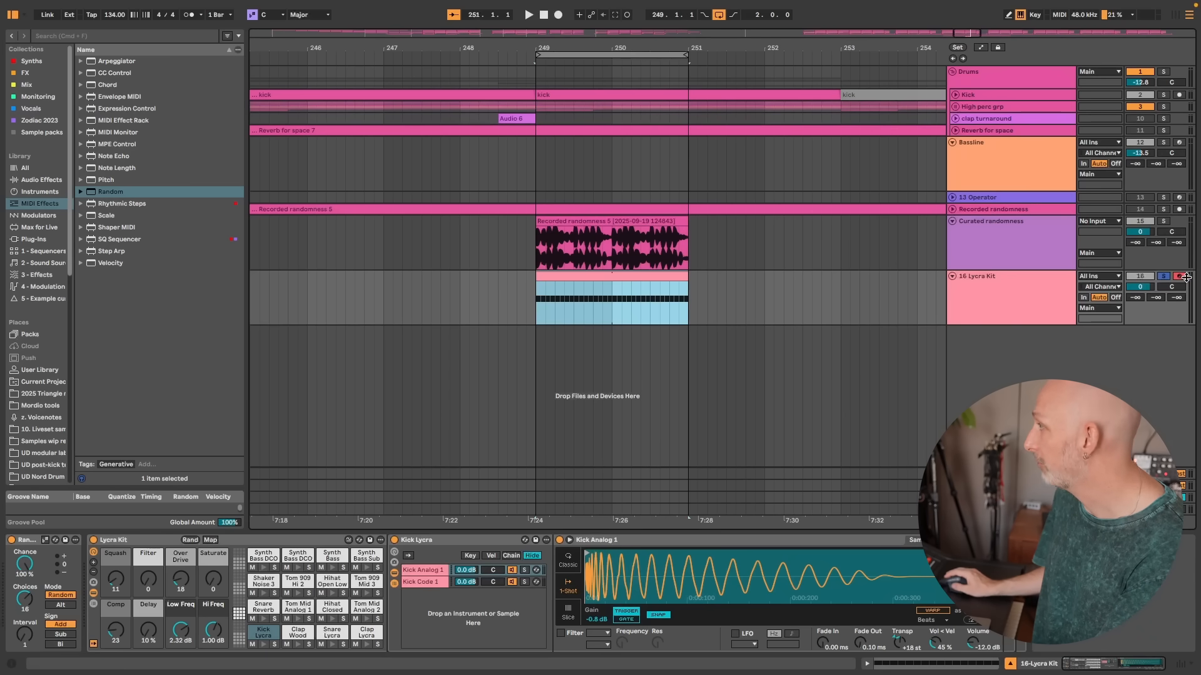
key(space)
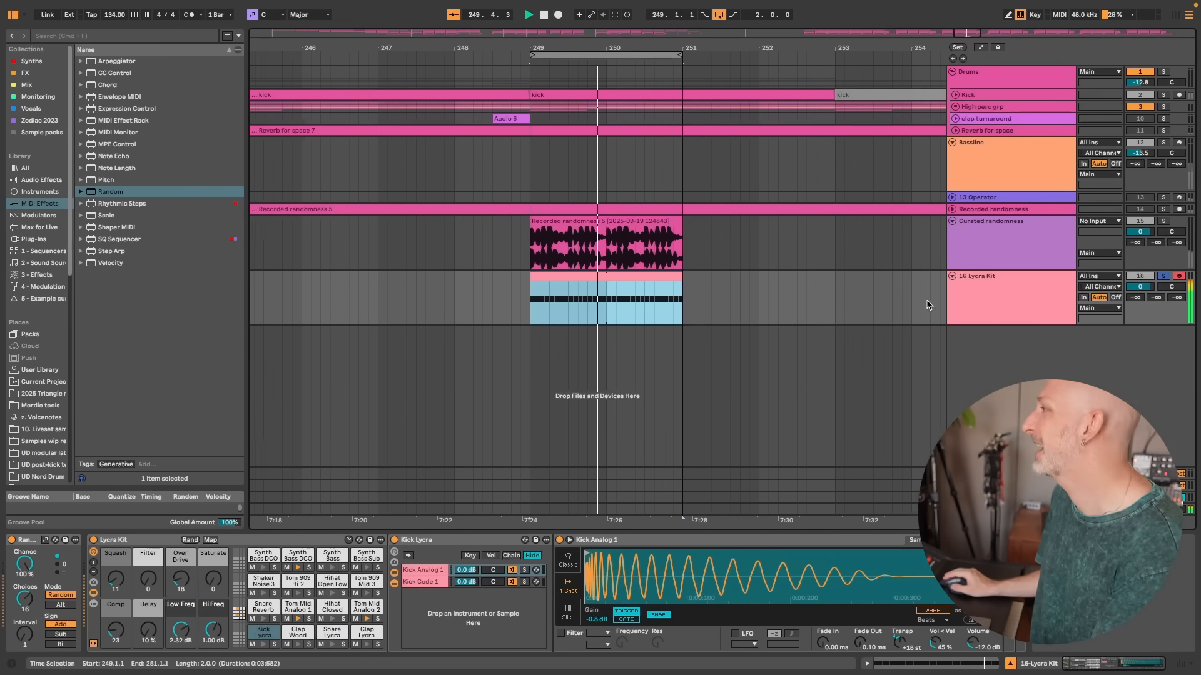
click(979, 306)
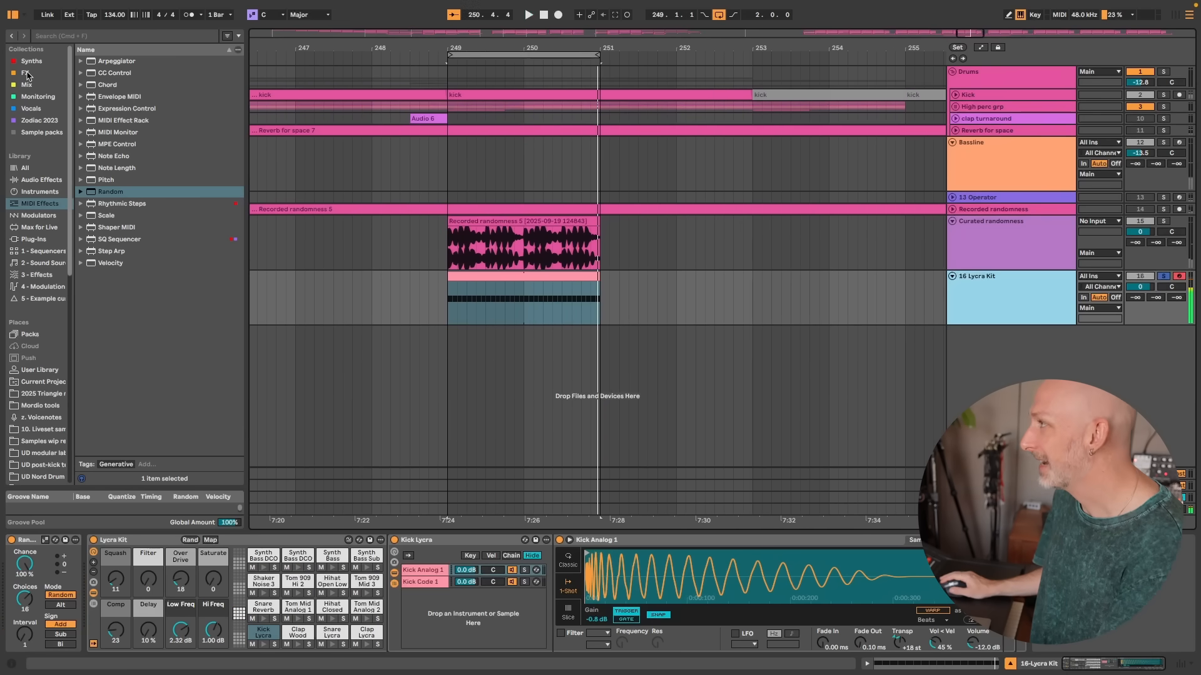
Step: Replace Lycra Kit with Oracle Halo Dust Kit, set Random's Sign to Bi, and play the new pattern
click(28, 191)
scroll(141, 359, down, 10)
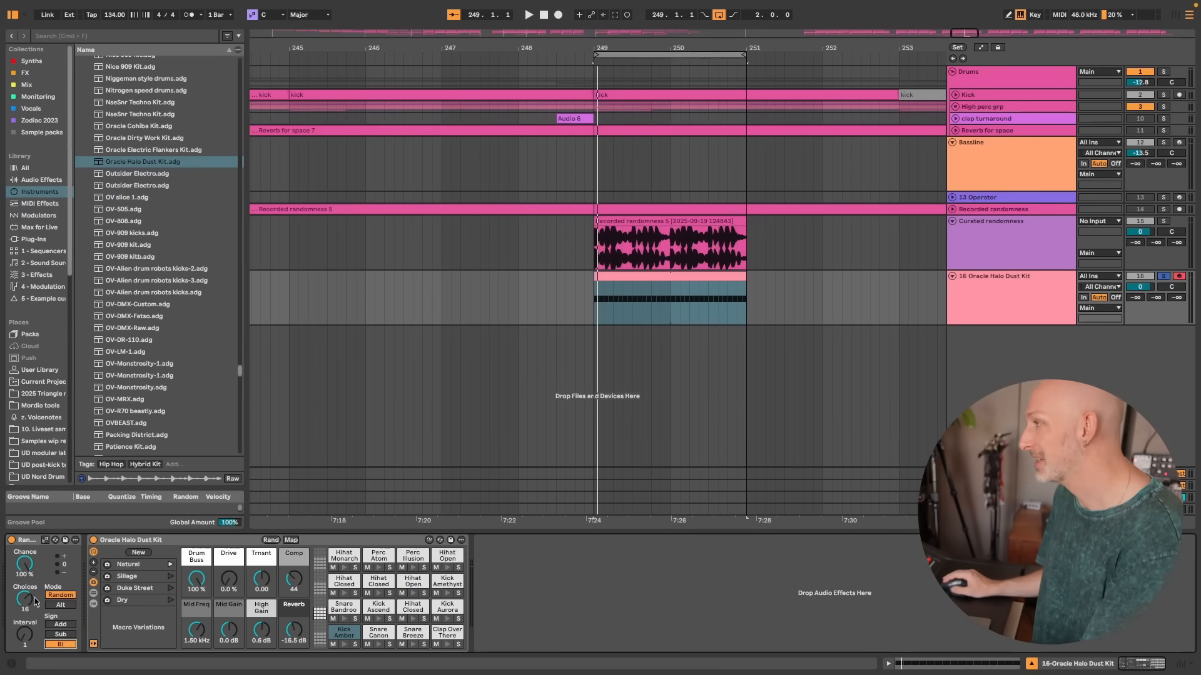
click(997, 265)
key(space)
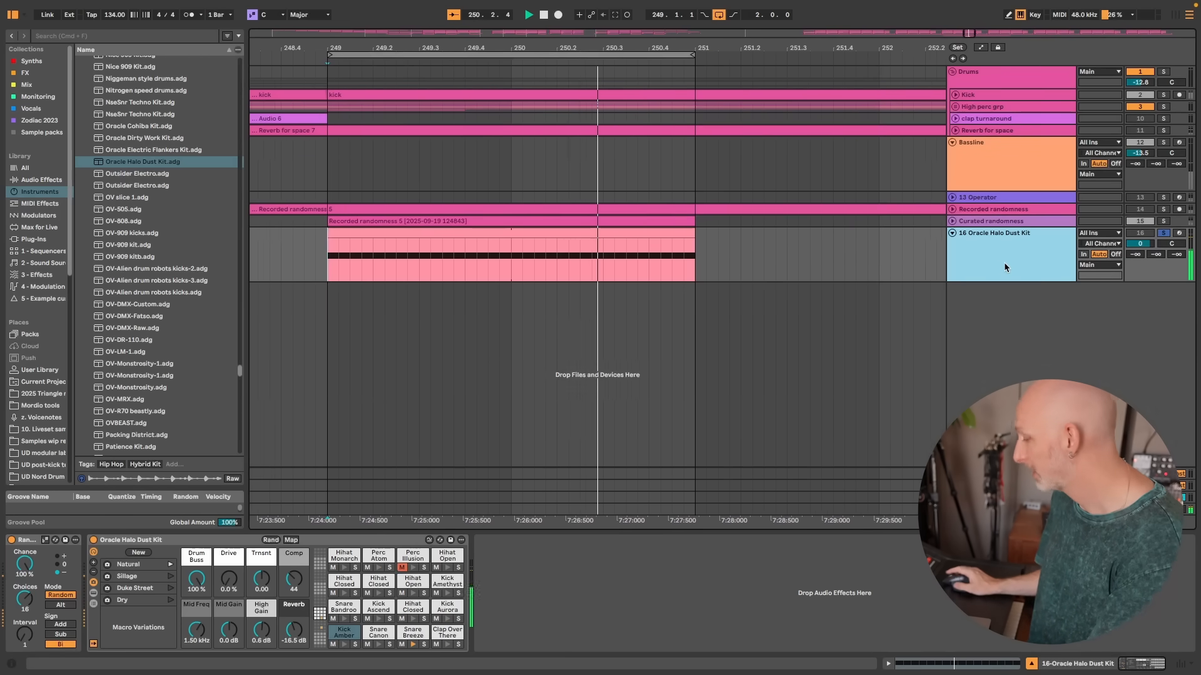
Step: Add an audio track below Oracle Halo Dust Kit and name it "recorded randomness"
key(super+t)
click(1002, 301)
key(super+r)
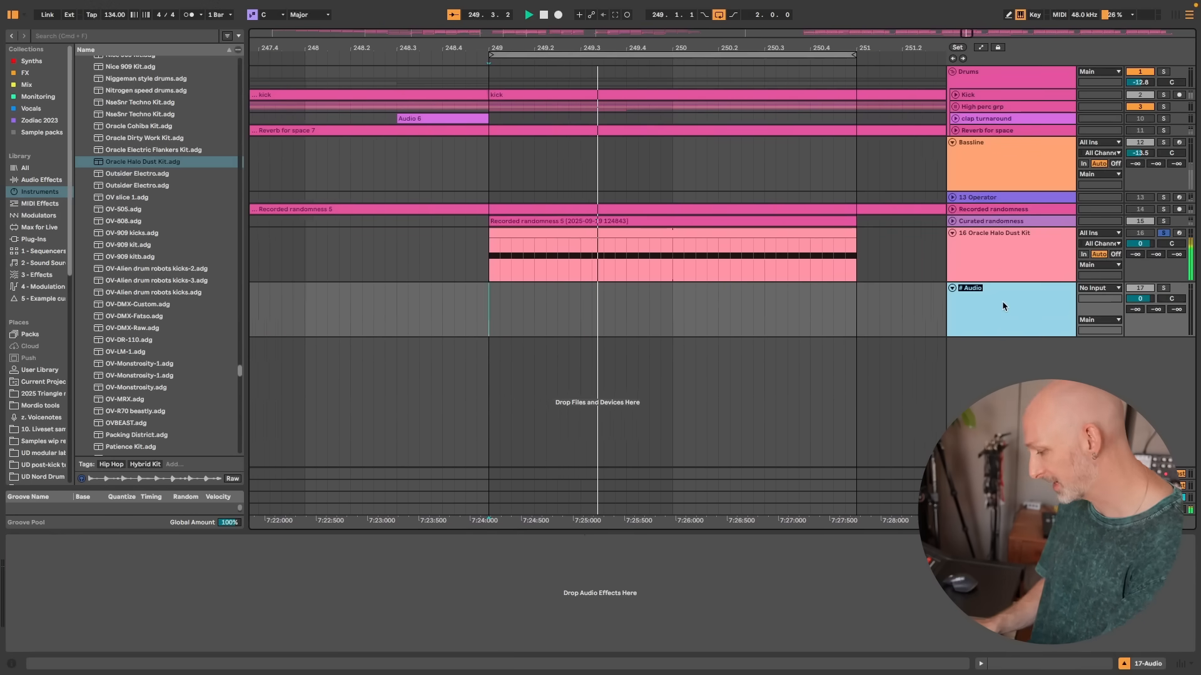
text(recorded rand)
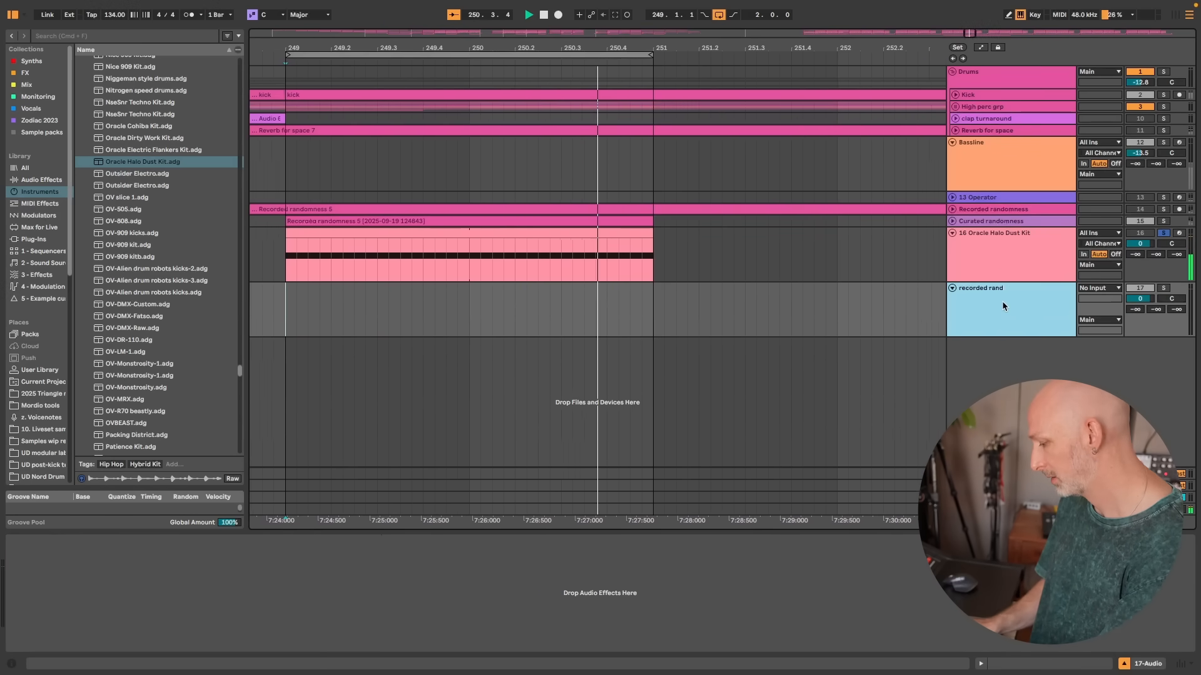
text(omness)
key(Return)
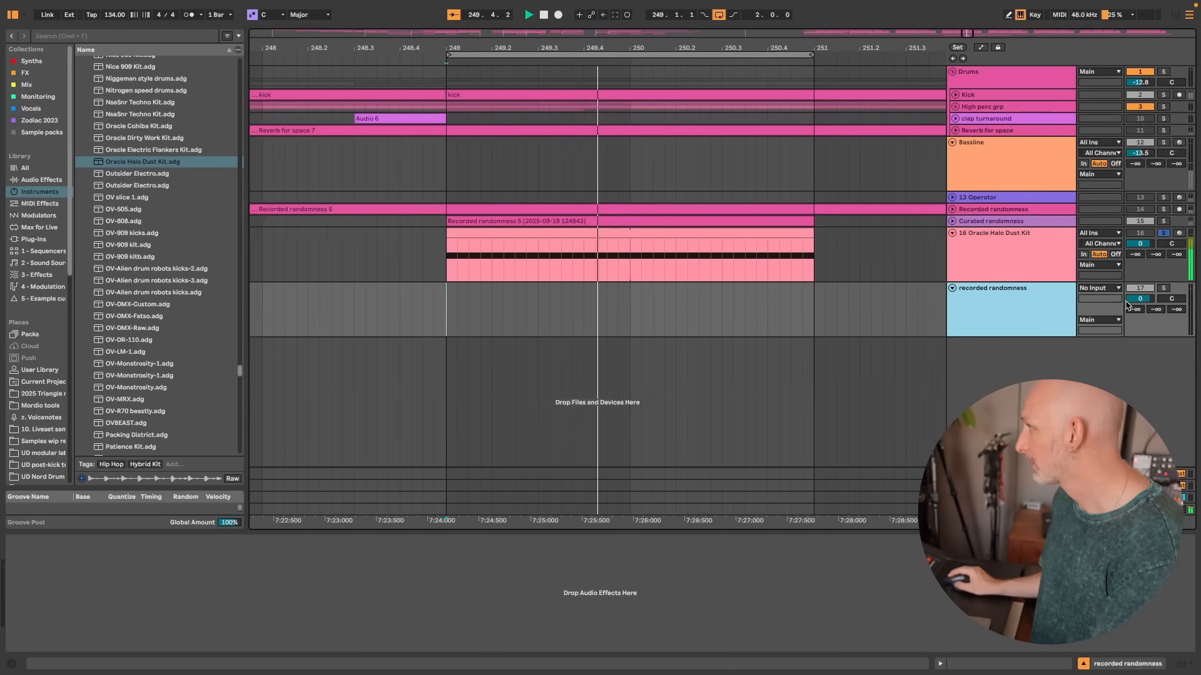
Step: Set the recorded randomness track's input to 16-Oracle Halo Dust Kit, arm it, and start recording
click(1112, 289)
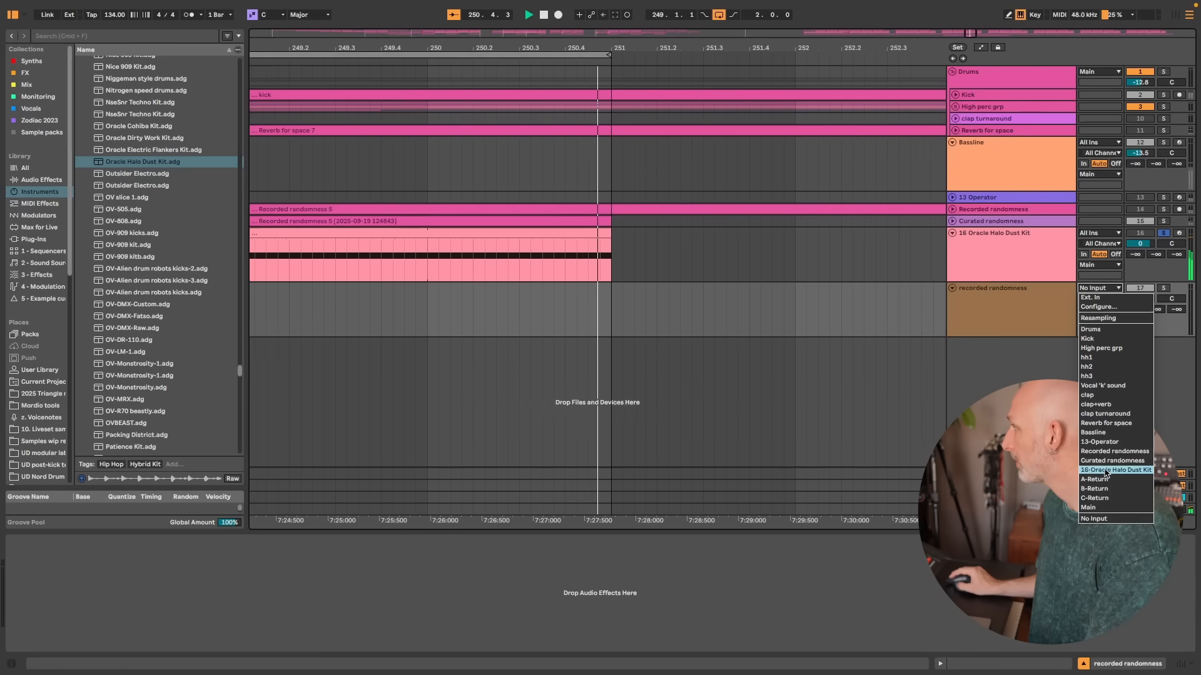
click(1105, 471)
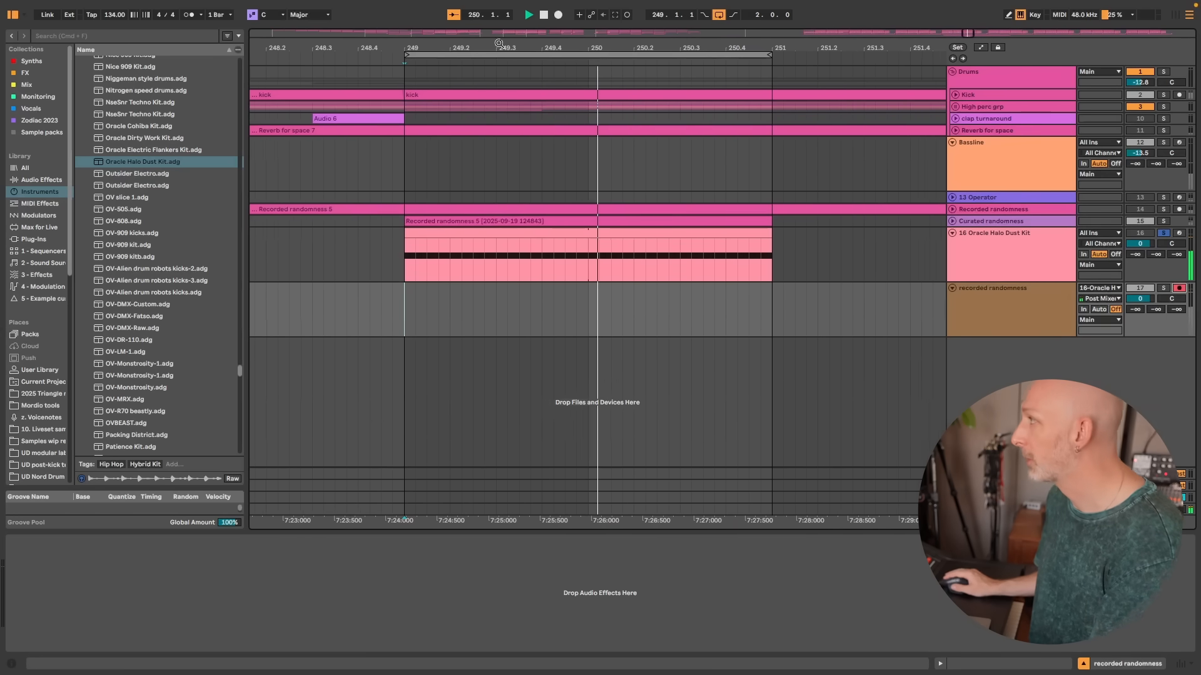
click(556, 15)
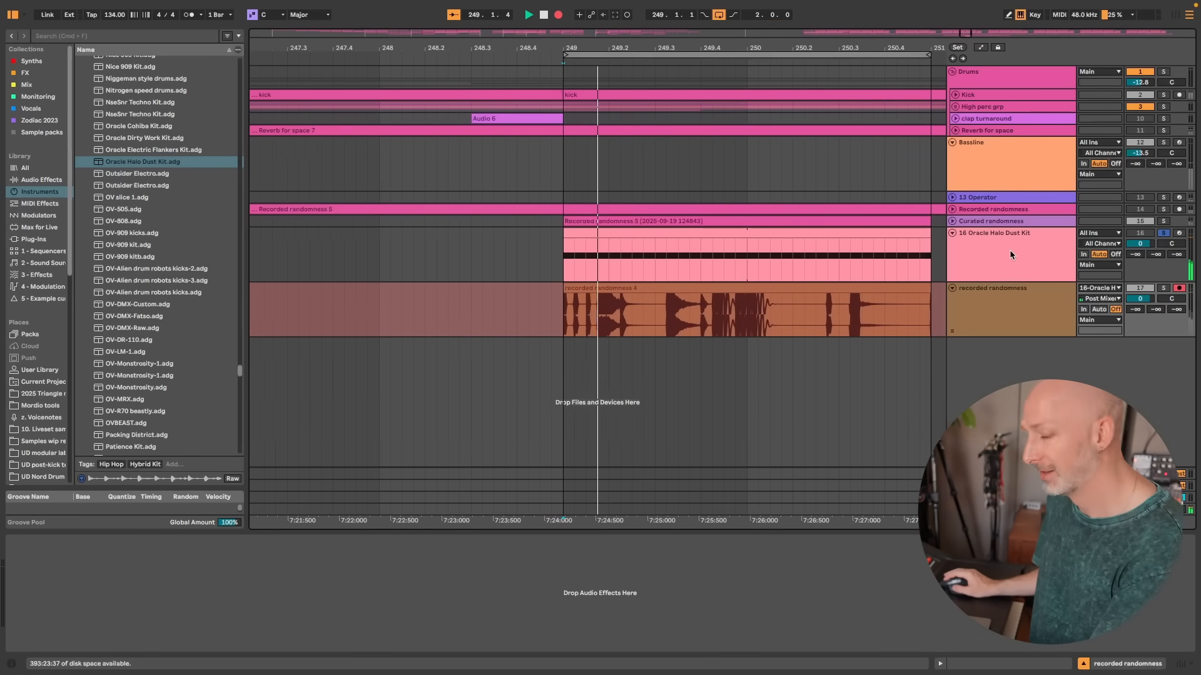
Step: Add the CHEat code effect from the FX collection after Oracle Halo Dust Kit and restart recording
click(1010, 251)
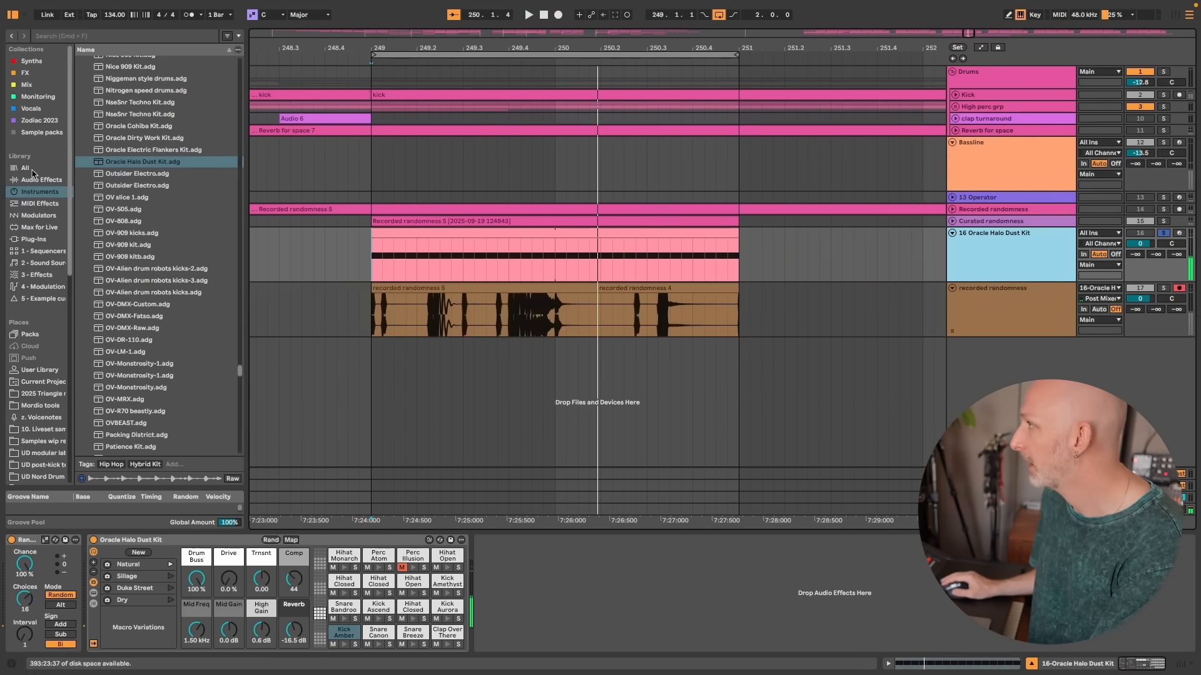
click(25, 73)
double_click(98, 179)
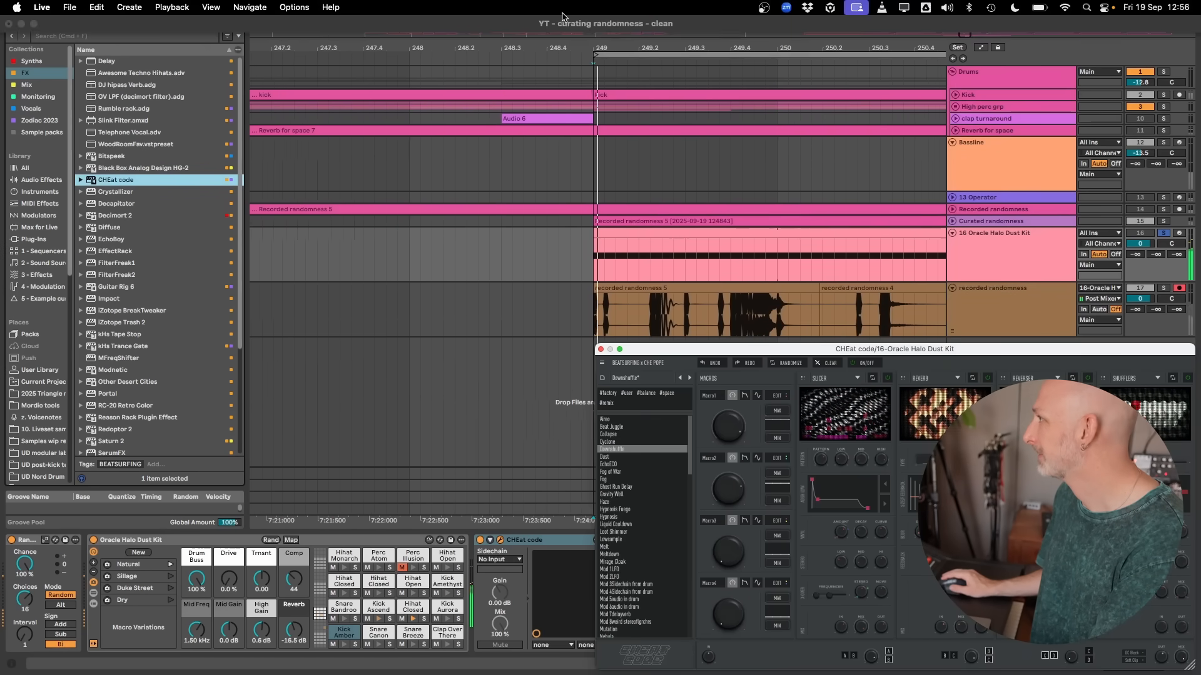
click(558, 15)
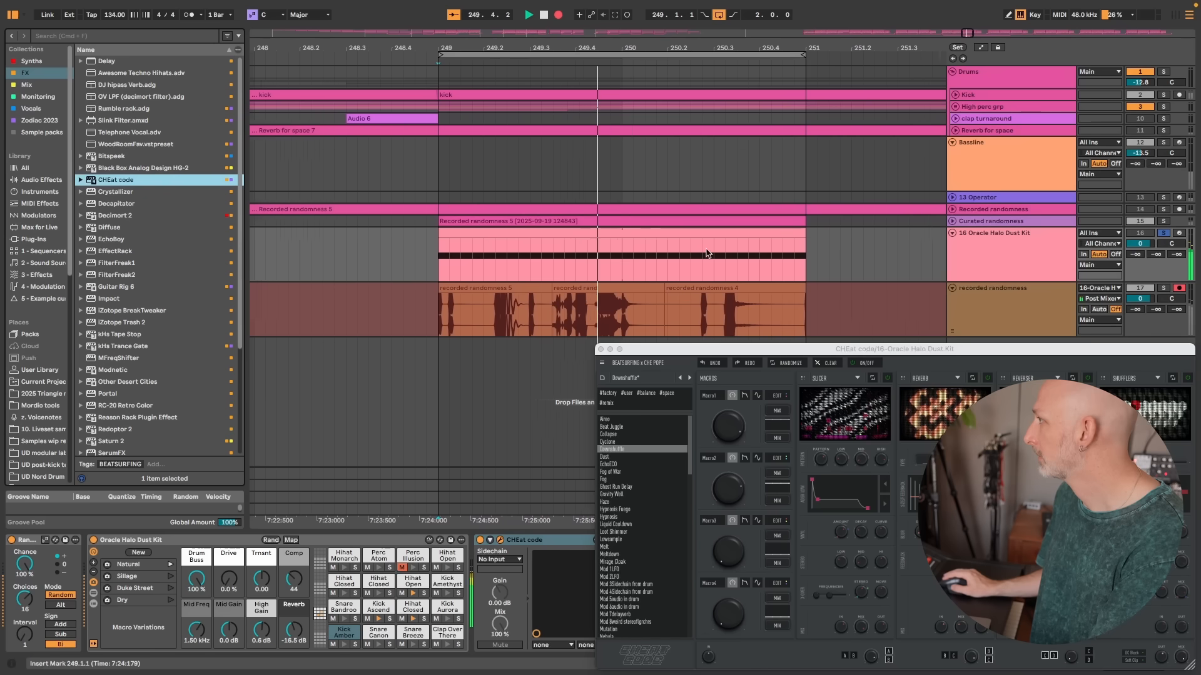
Step: Record CHEat code variations by randomizing it repeatedly and loading the Liquid Cooldown preset, then stop recording and close the plugin window
click(788, 367)
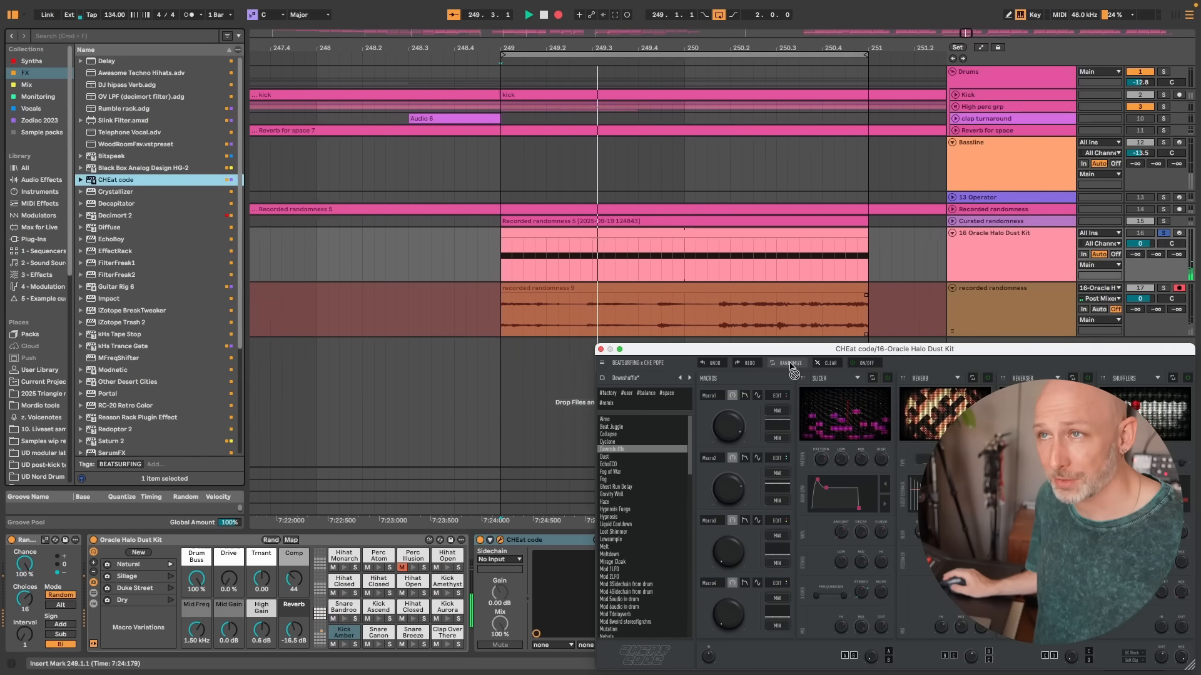
click(790, 365)
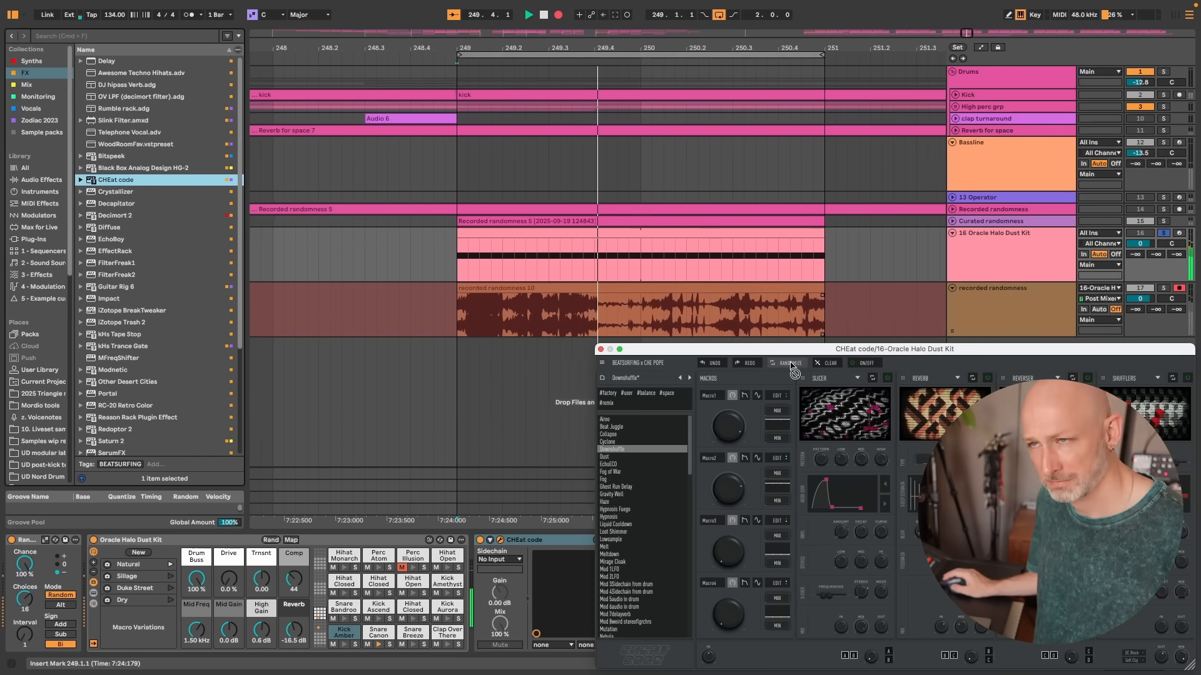
click(791, 366)
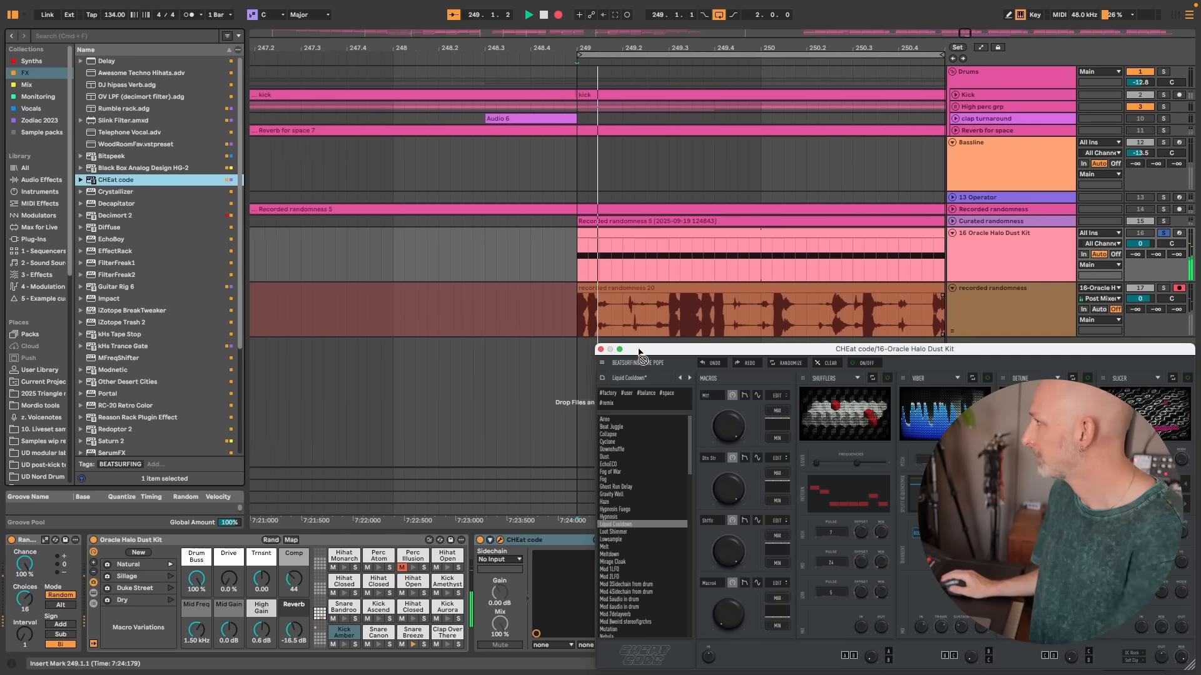
key(space)
click(601, 349)
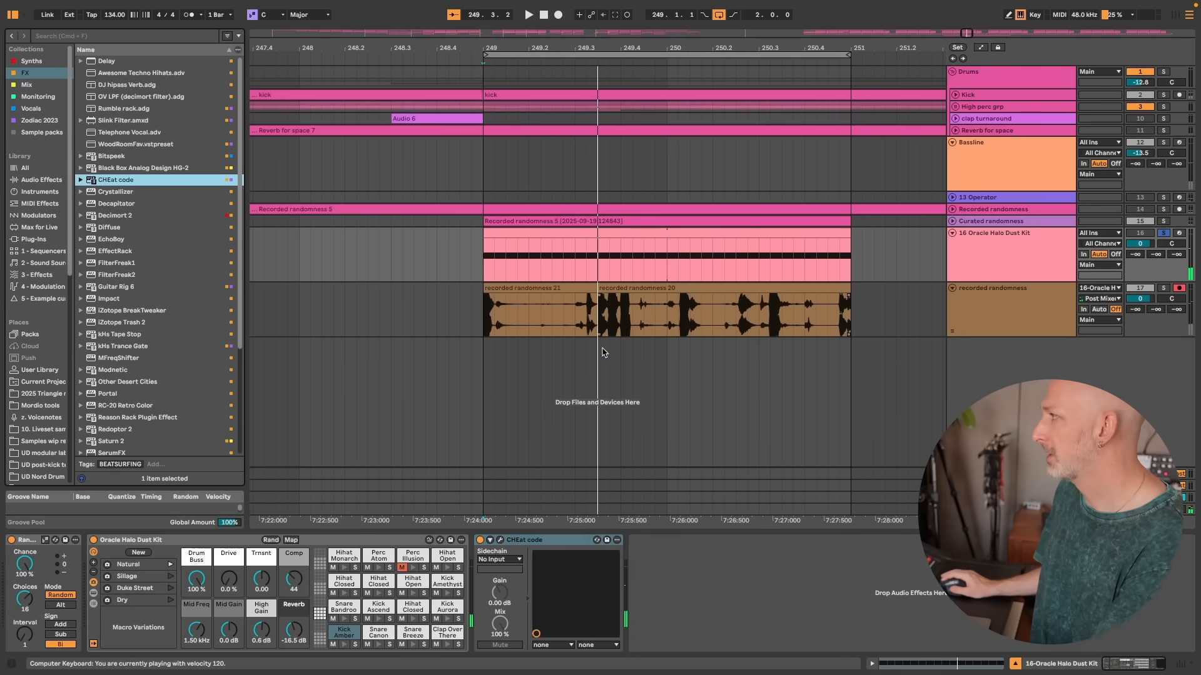
Step: Extend the start of the recorded randomness clip back to 241.3.4 to reveal the full take, with its track soloed
click(603, 287)
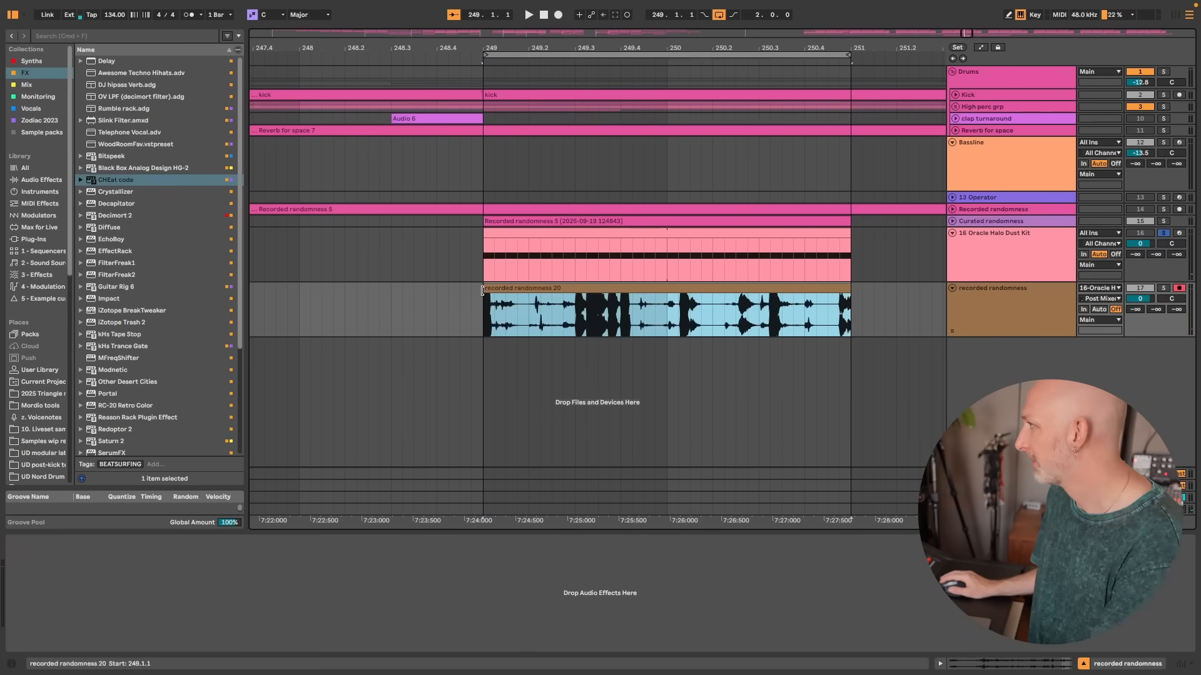
click(1165, 289)
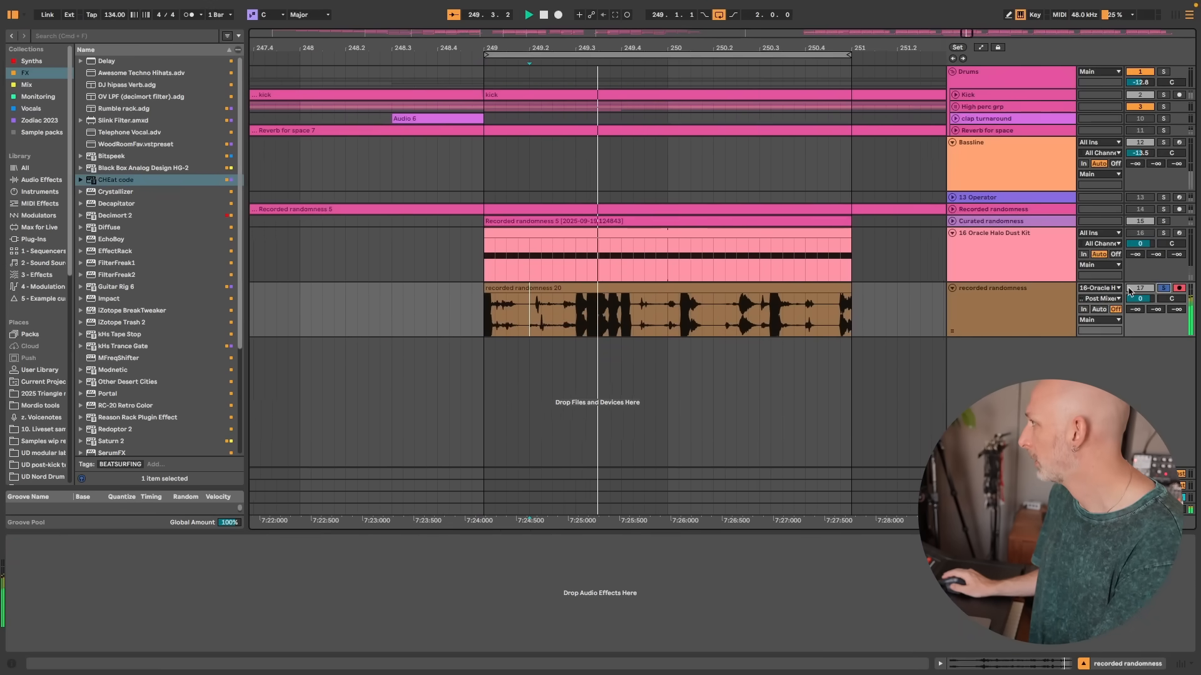
click(1011, 293)
key(space)
scroll(786, 326, left, 2)
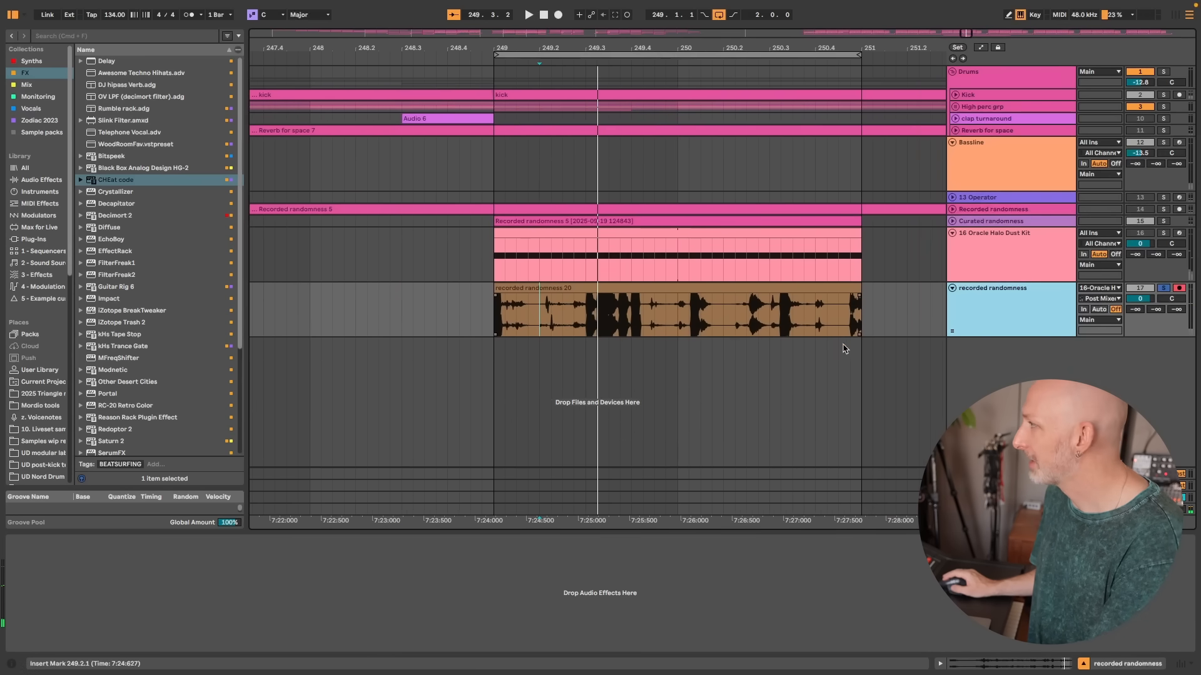
key(super+z)
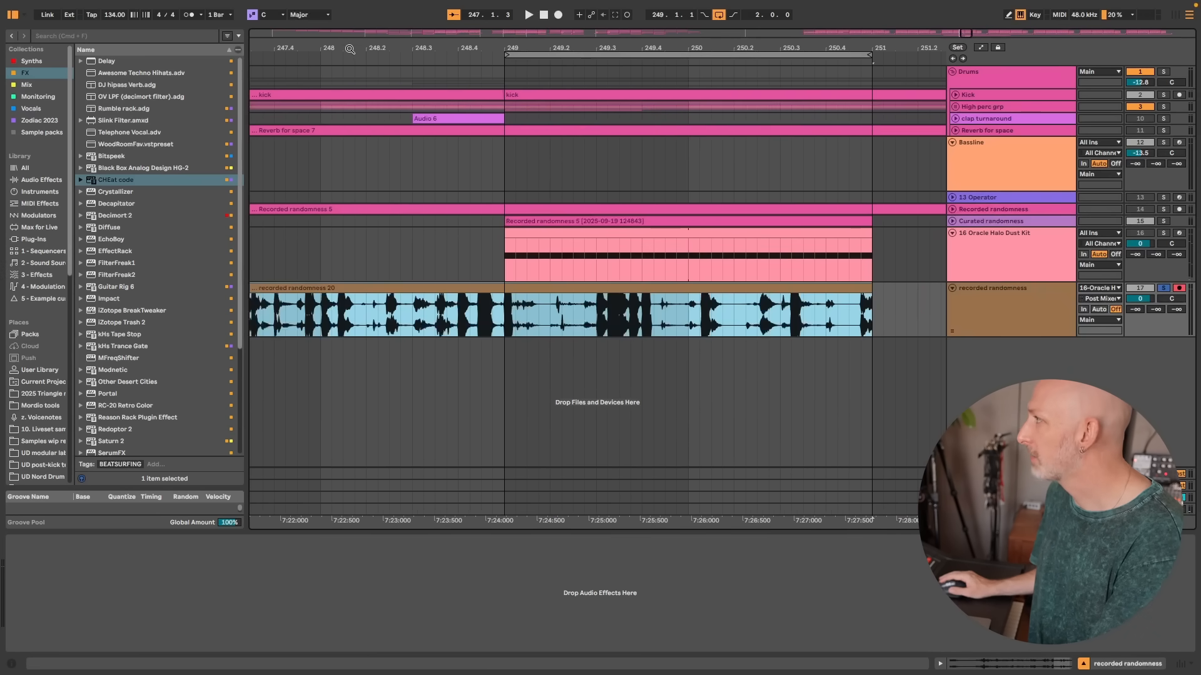
drag(351, 49, 363, 31)
Step: Add an audio track named "curated randomness" and colour the drum kit, recorded and curated randomness tracks teal
click(998, 311)
key(super+z)
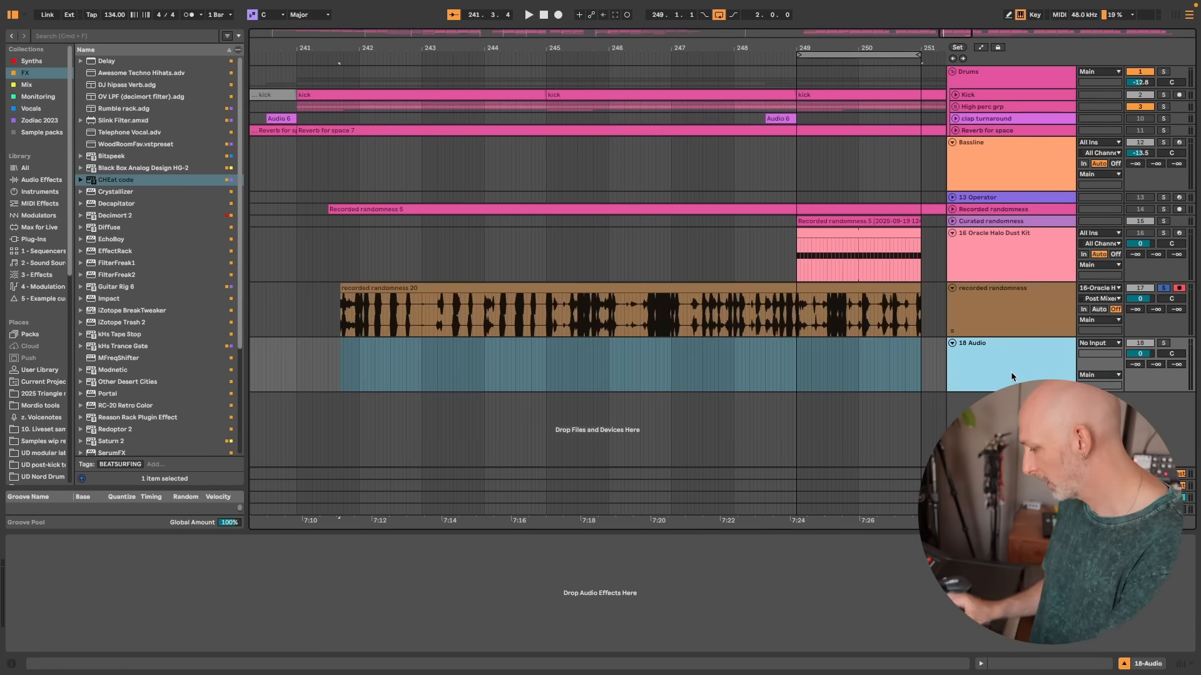
click(1016, 270)
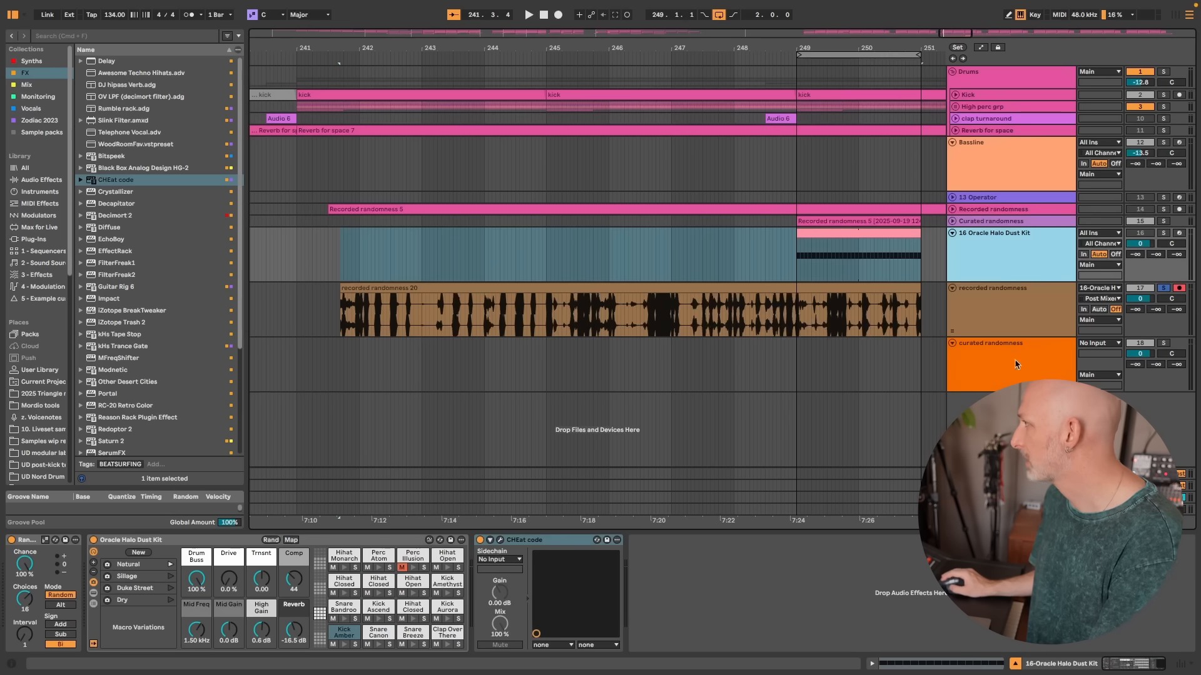
shift+click(1026, 373)
right_click(1026, 373)
click(1079, 650)
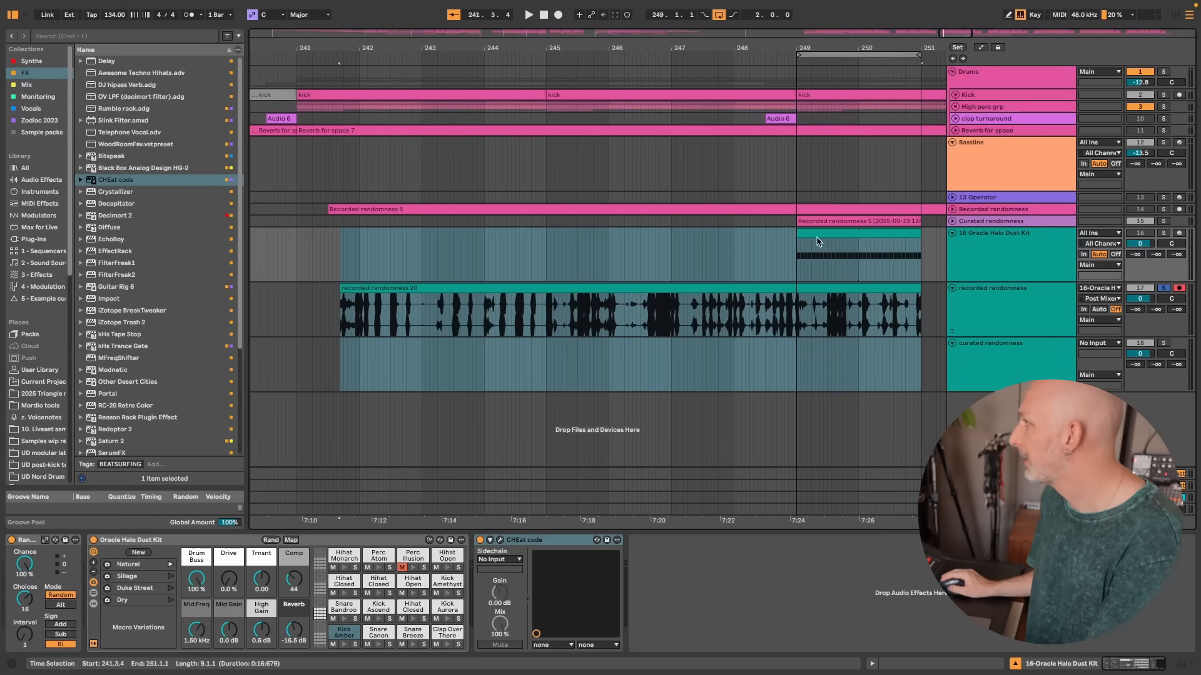
Step: Audition different parts of the recorded randomness clip to find a usable section
click(1030, 331)
key(space)
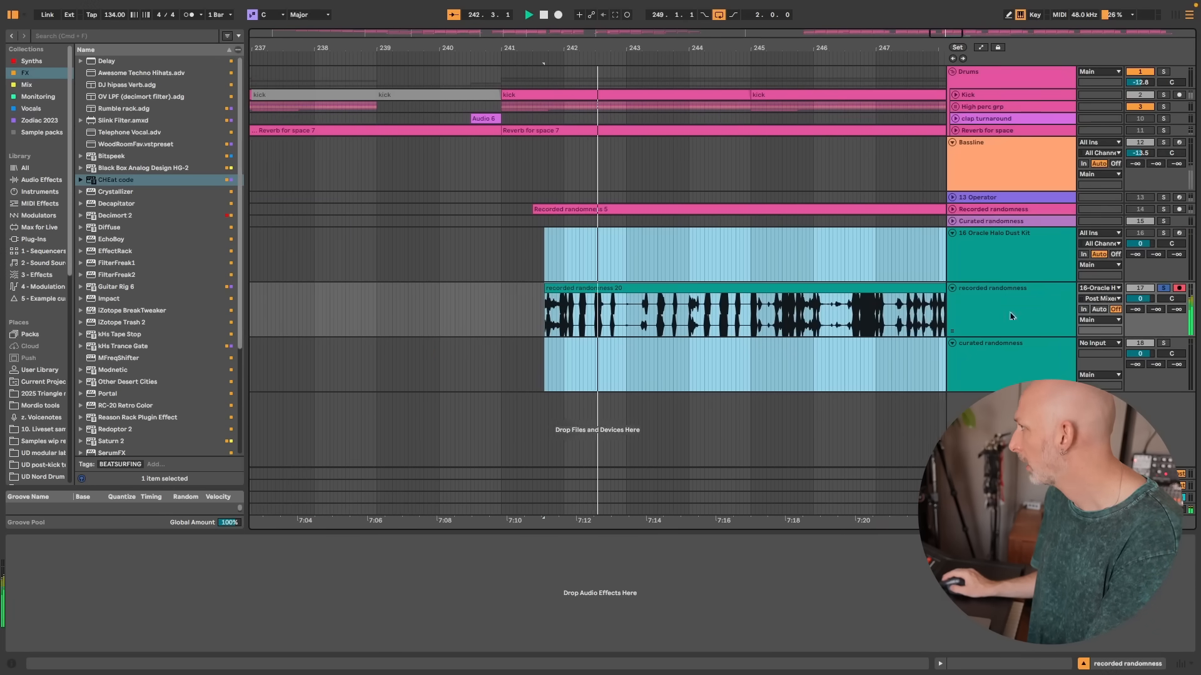
click(879, 327)
key(space)
key(space)
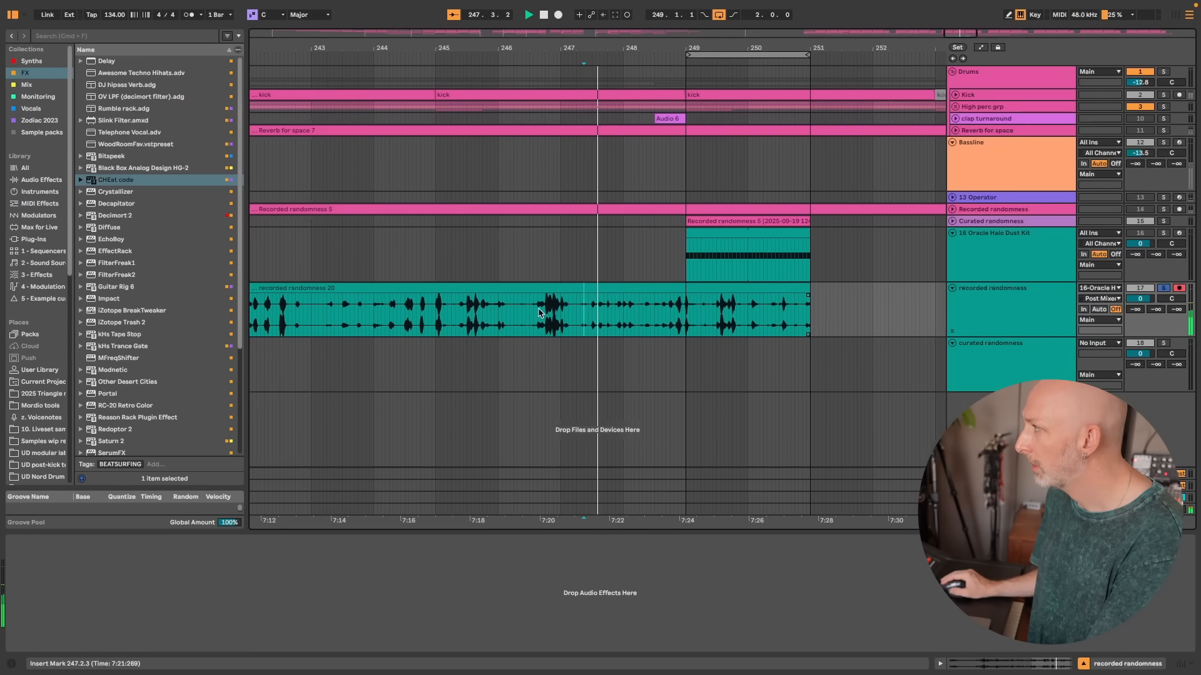
click(564, 310)
click(595, 311)
key(space)
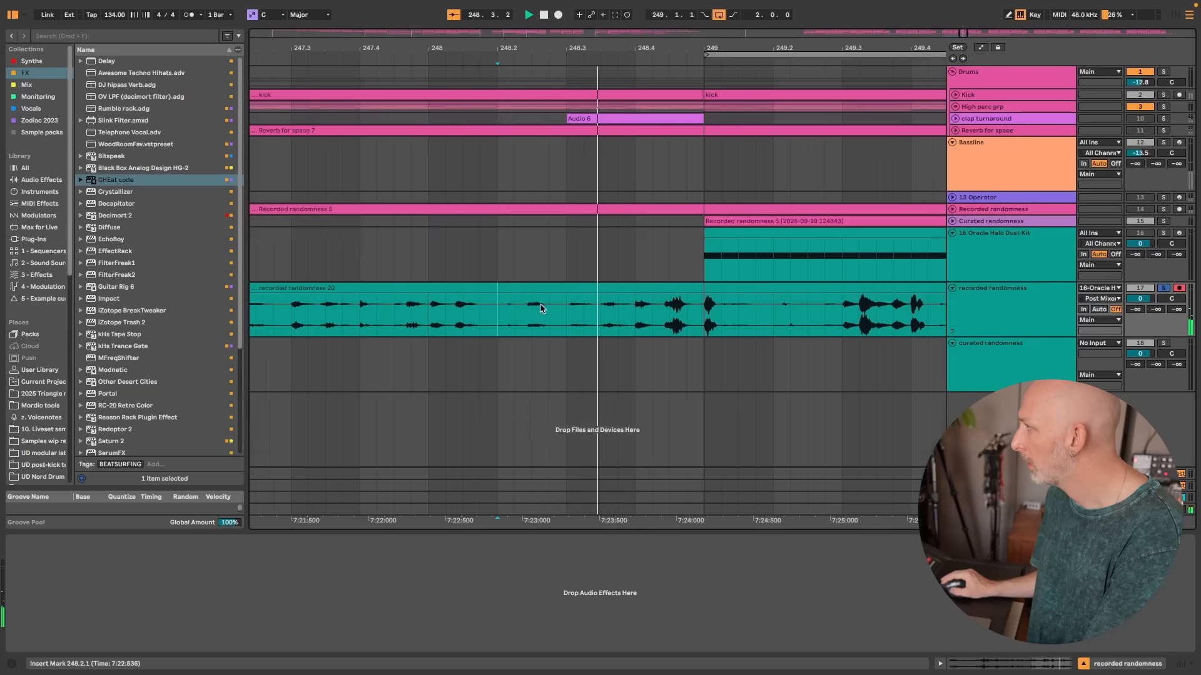
Step: Copy the recorded section from 248.2.1 to 248.4.1 onto the curated randomness track, starting at bar 249
key(space)
key(space)
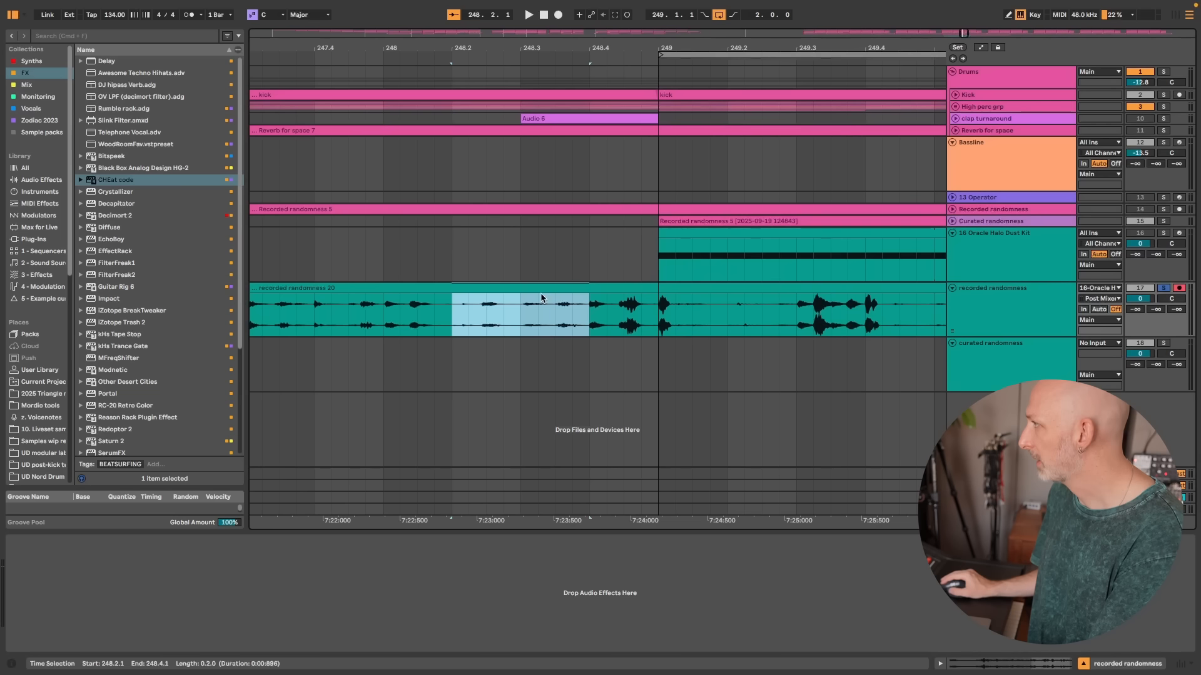
drag(541, 290, 534, 363)
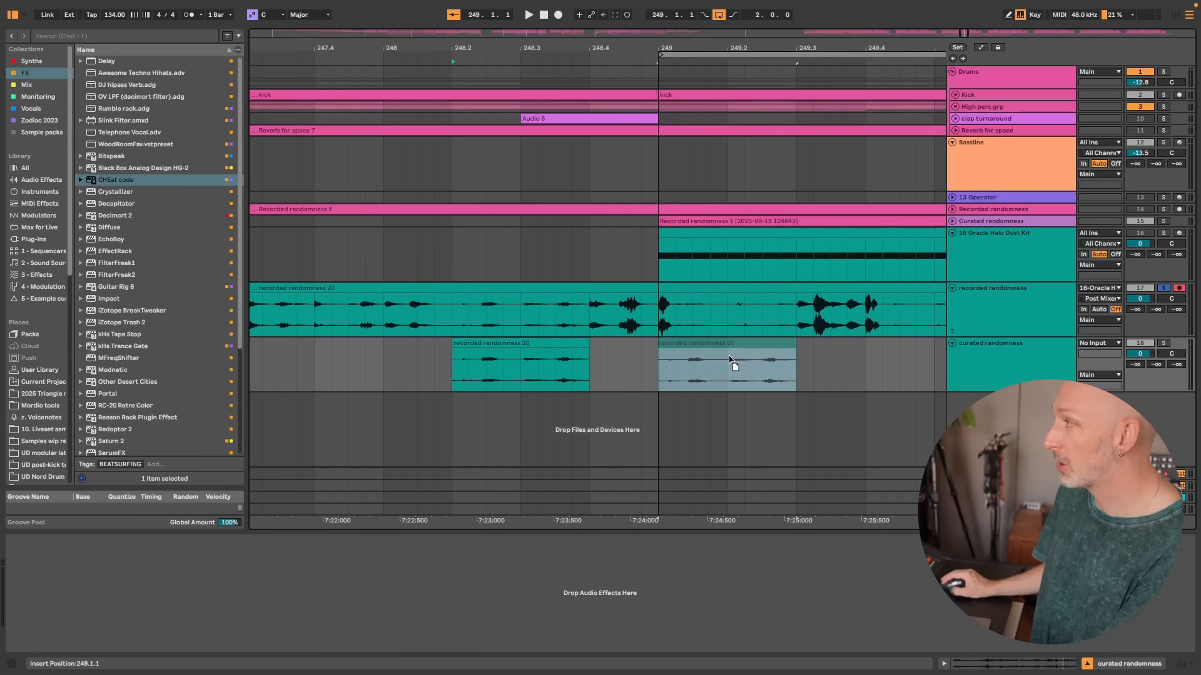
drag(729, 359, 729, 361)
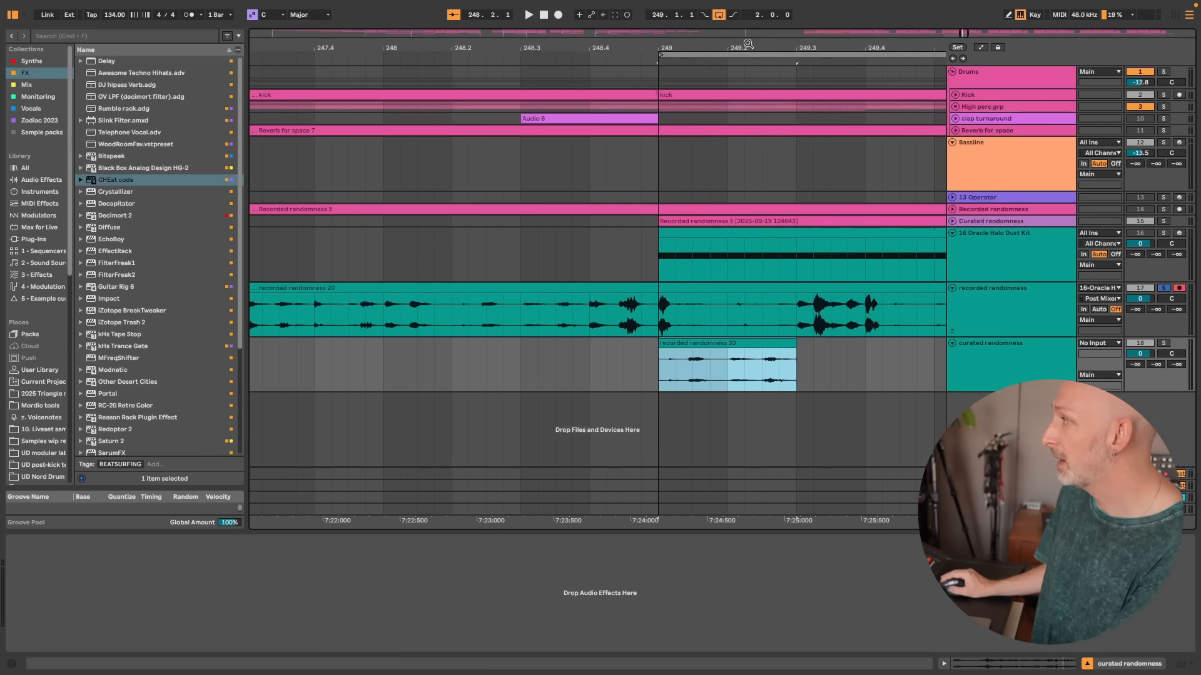
Step: Mute the recorded randomness track, solo curated randomness, and play the copied section from bar 249
drag(748, 43, 453, 38)
click(1140, 281)
click(1140, 287)
click(1163, 344)
key(space)
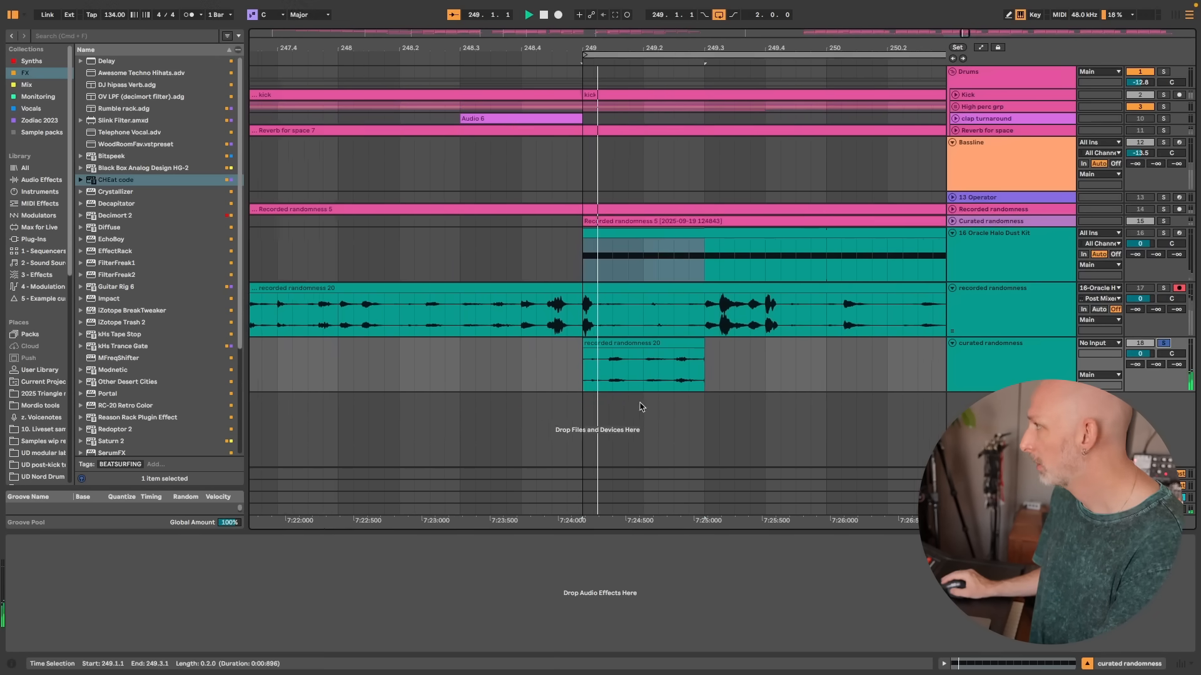
Step: Move the curated clip's start marker to the first transient in its sample and close the clip's sample view
click(549, 344)
double_click(549, 344)
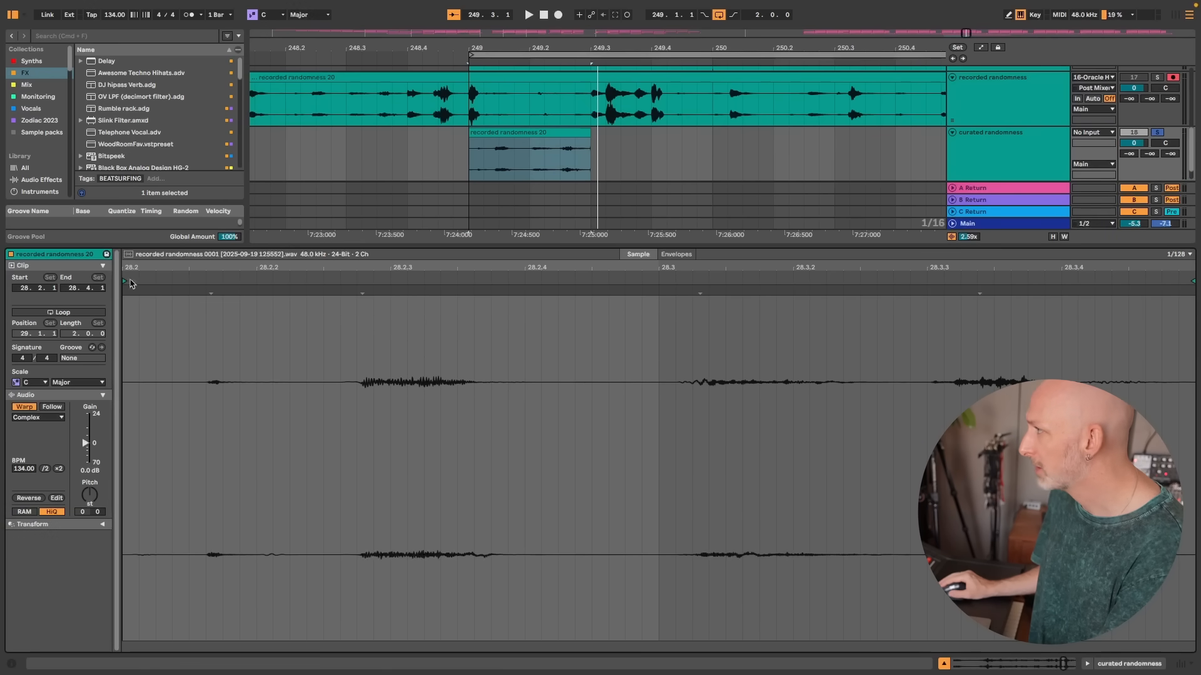
drag(125, 279, 208, 278)
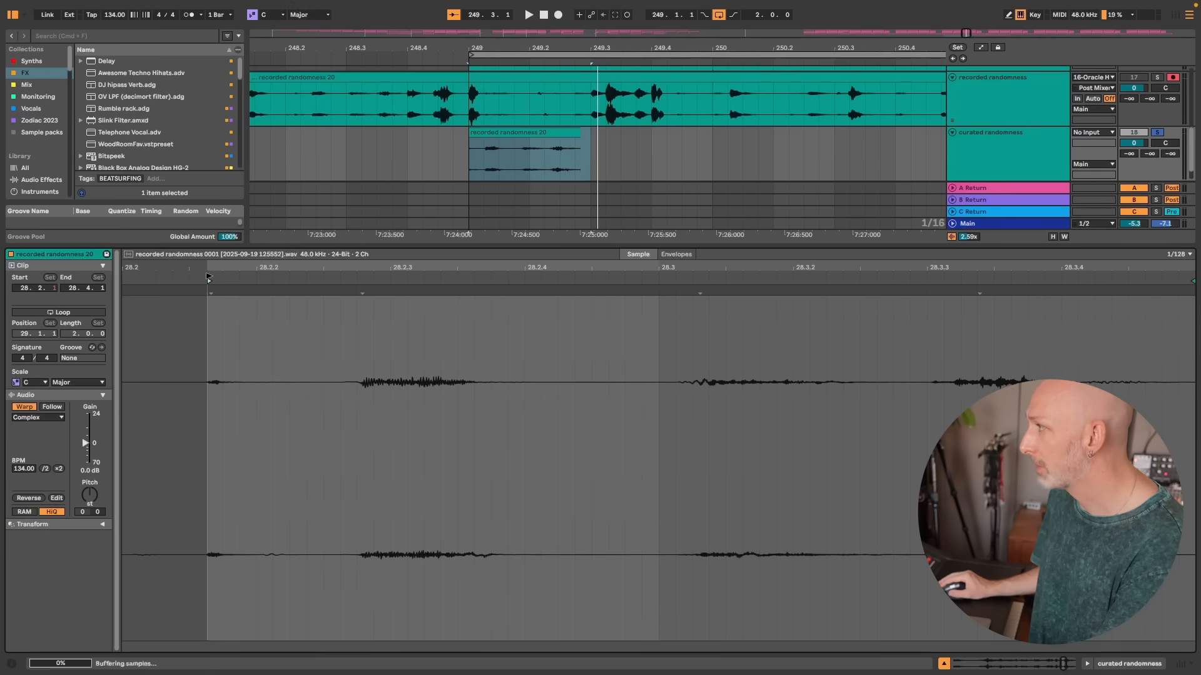
key(super+alt+l)
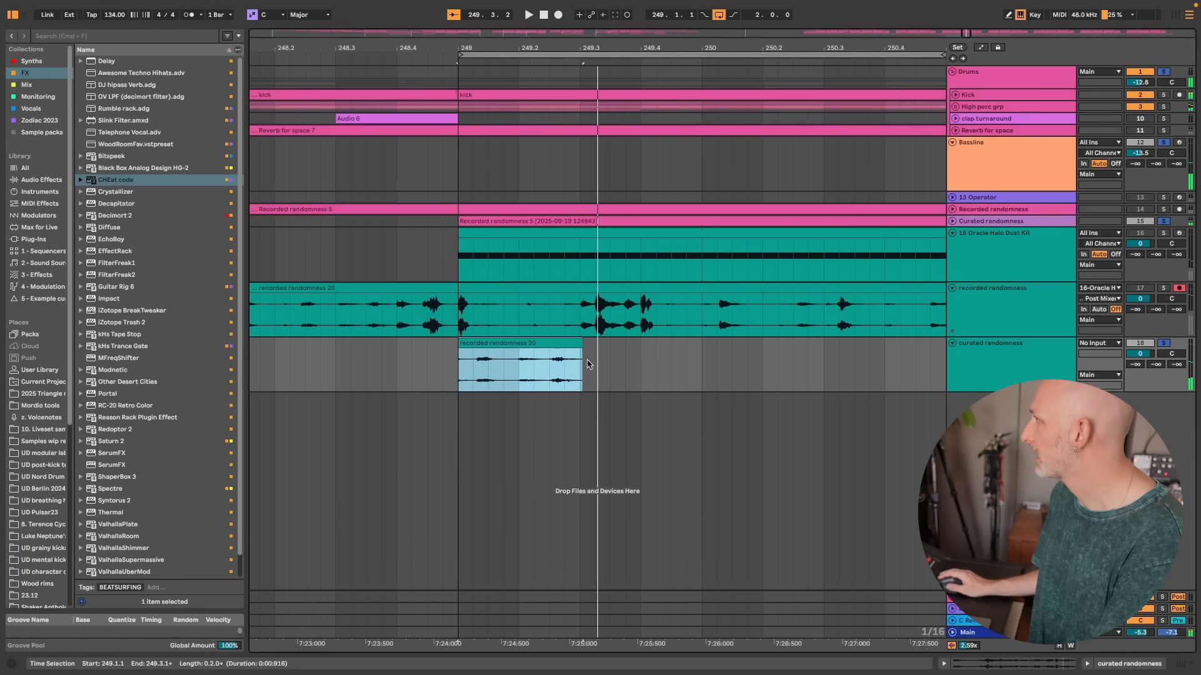
Step: Trim the curated clip to end at 249.3.1, move it to start at 250.3.1, and play it with the track
click(587, 367)
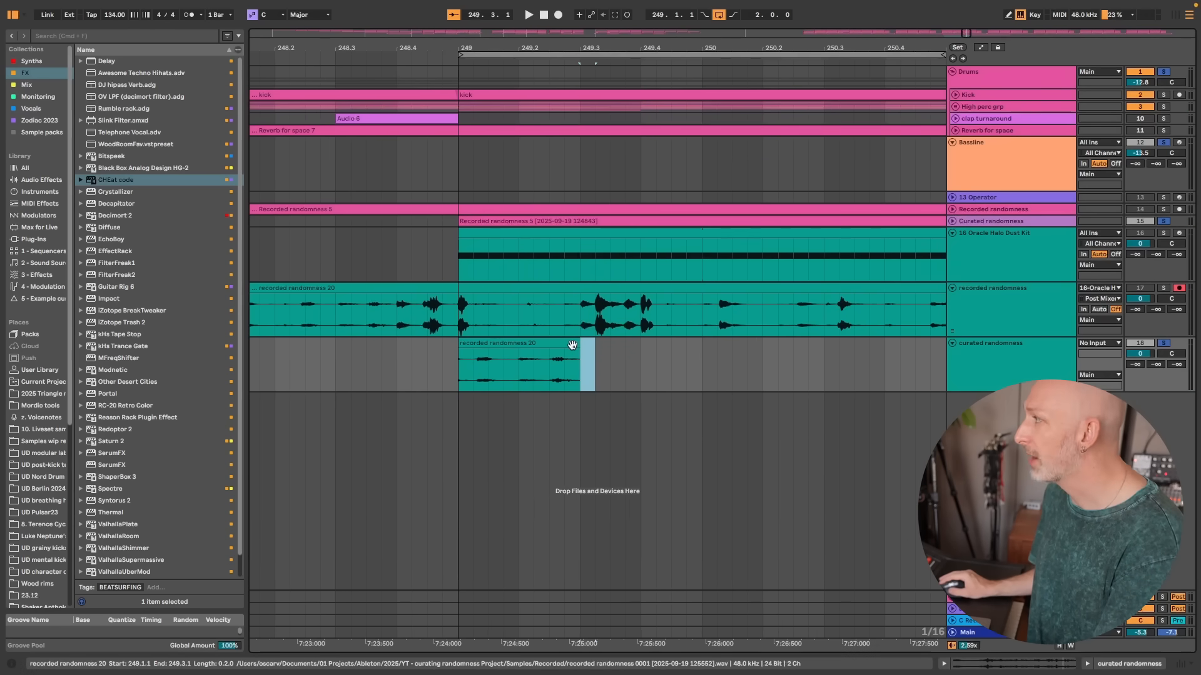
mouse_move(578, 345)
mouse_down()
mouse_move(697, 360)
mouse_move(542, 357)
mouse_move(587, 353)
mouse_move(574, 351)
mouse_up()
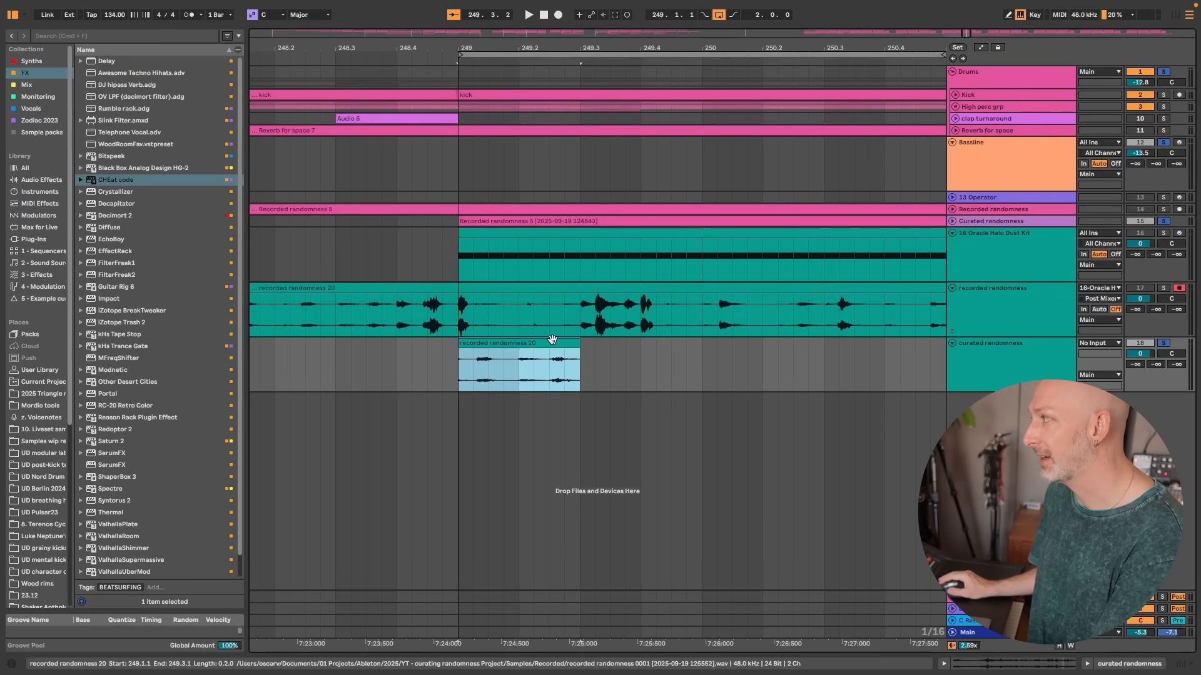
key(space)
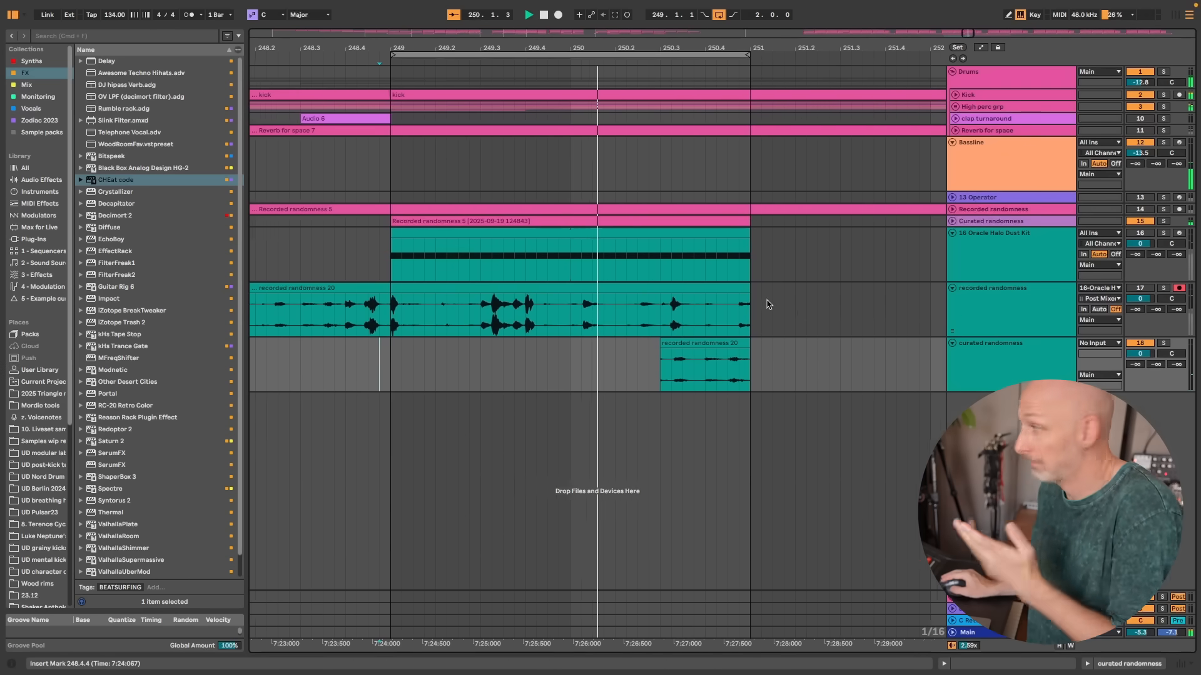
Step: Set the curated randomness track's volume to -3.2 dB and rename its clip TURNAROUND
drag(1143, 354, 1143, 364)
key(space)
click(874, 343)
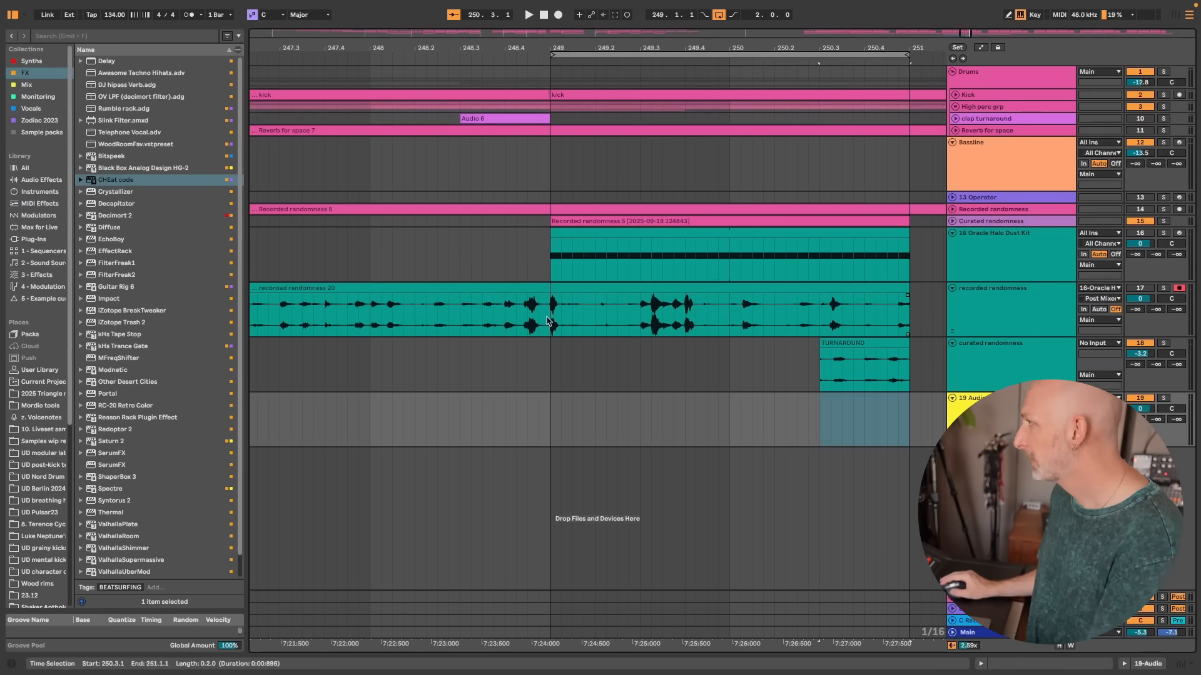
Step: Solo the recorded randomness track and audition its clip from several positions between bars 249 and 251
click(853, 315)
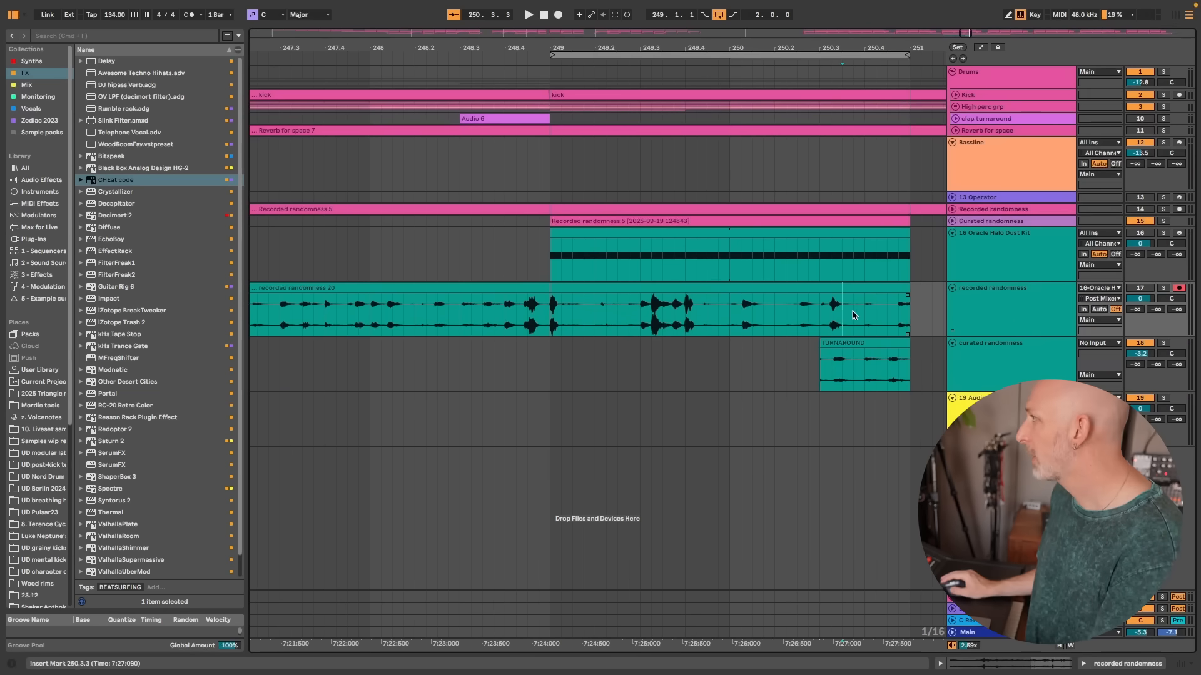
click(557, 327)
key(space)
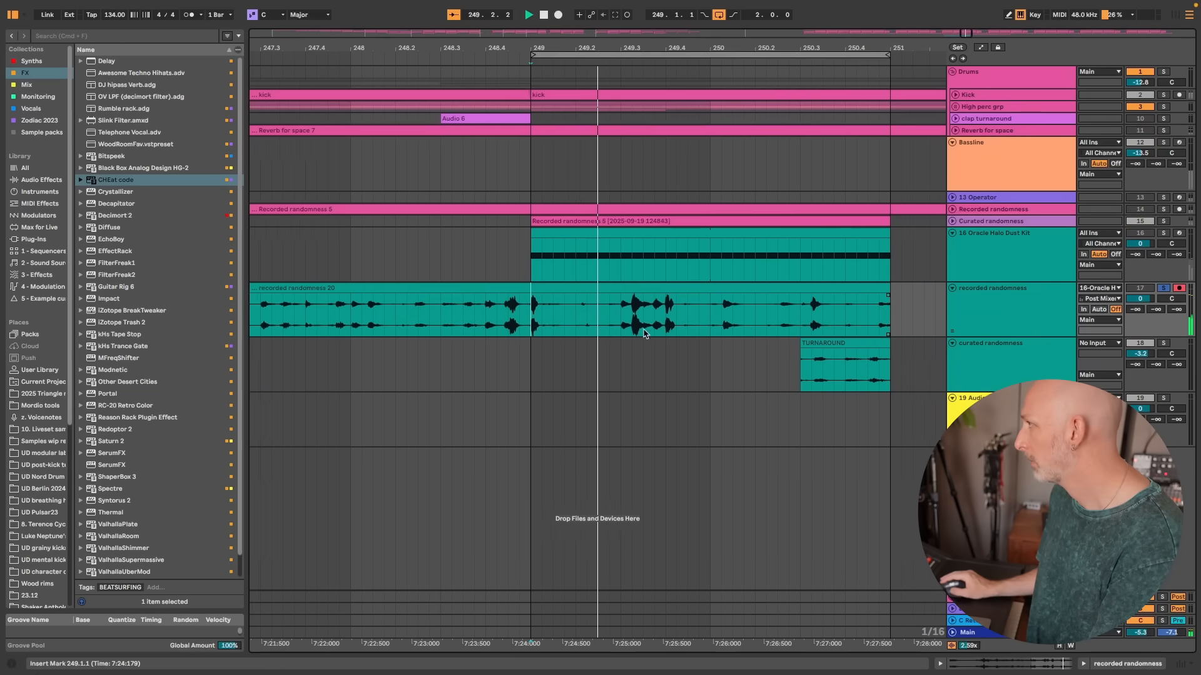
key(space)
click(705, 312)
key(space)
key(space)
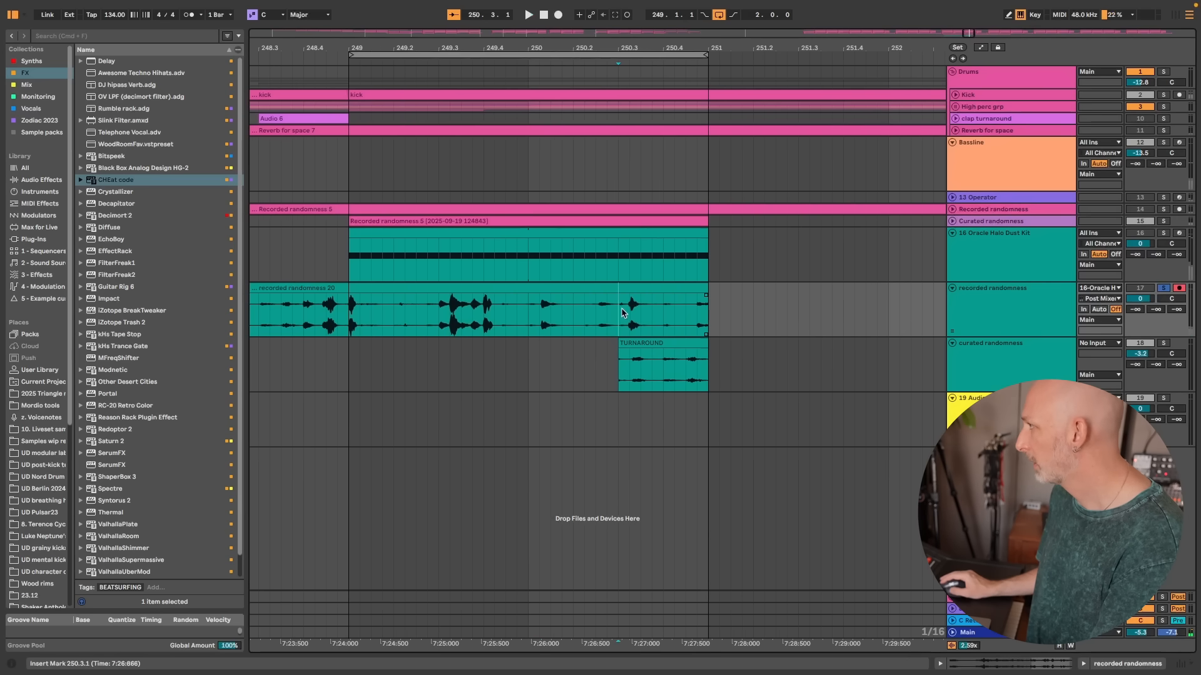
click(623, 313)
key(space)
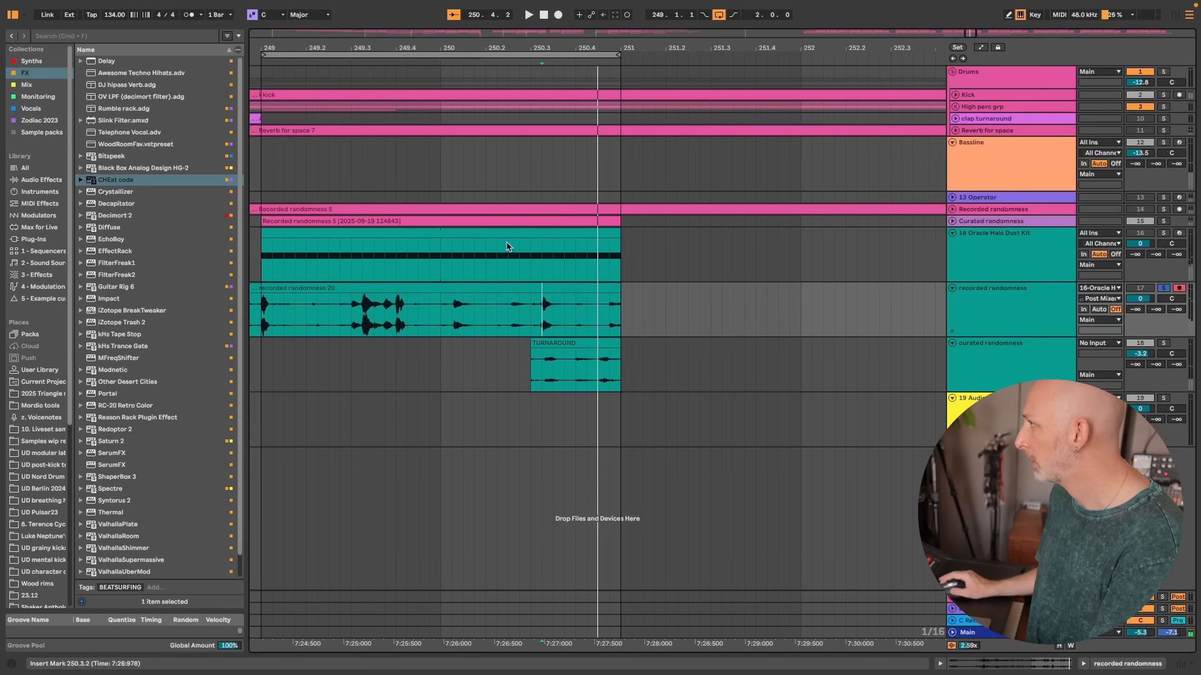
key(space)
key(space)
key(space)
key(space)
Step: Copy the recorded hit from 250.3.2 onto the new audio track at bar 249 and rename the clip MARKER
drag(542, 316, 289, 428)
drag(275, 48, 331, 66)
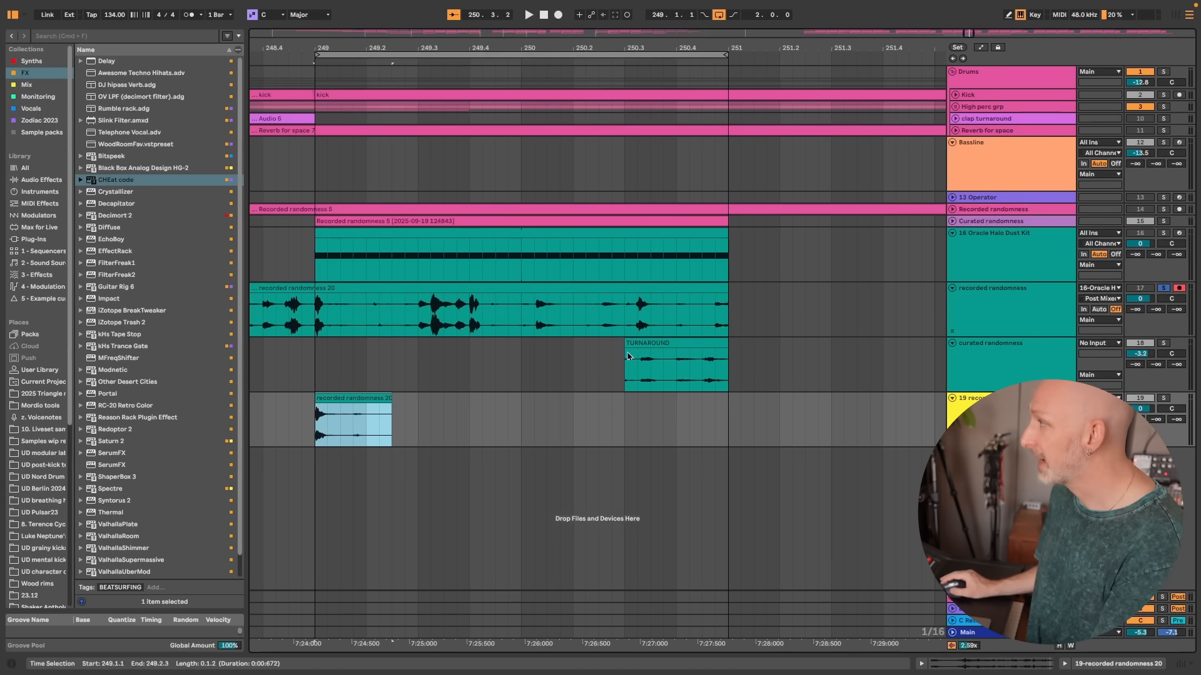
click(654, 342)
click(359, 398)
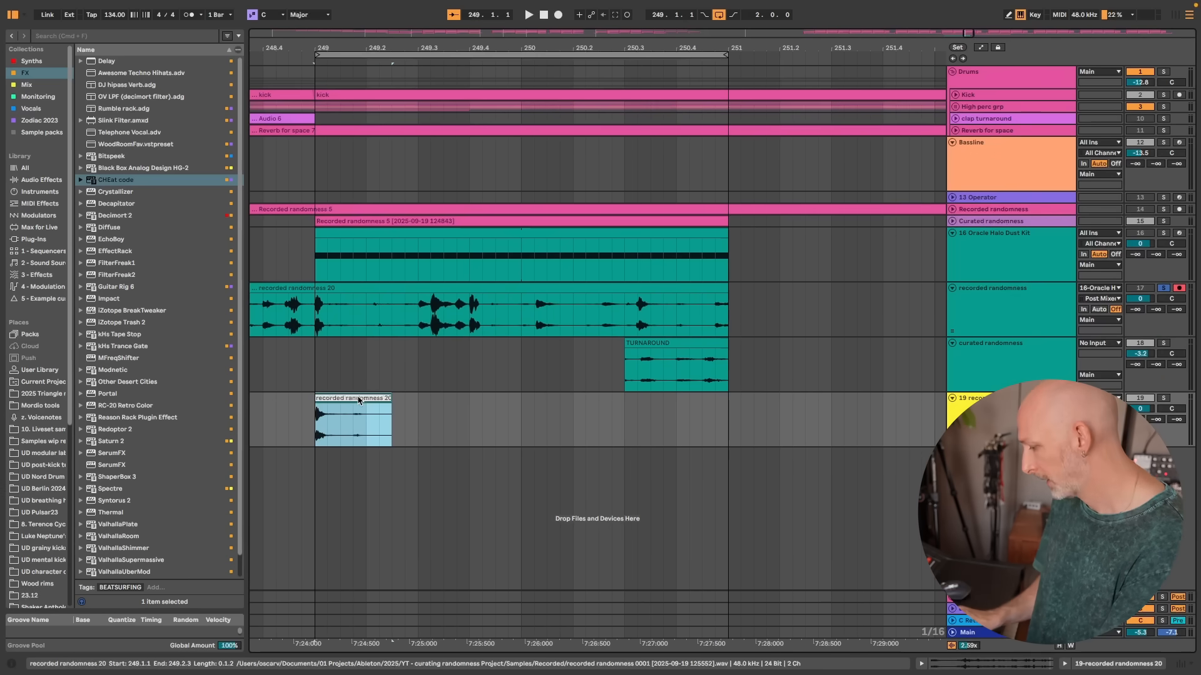
text(MARKER)
key(Return)
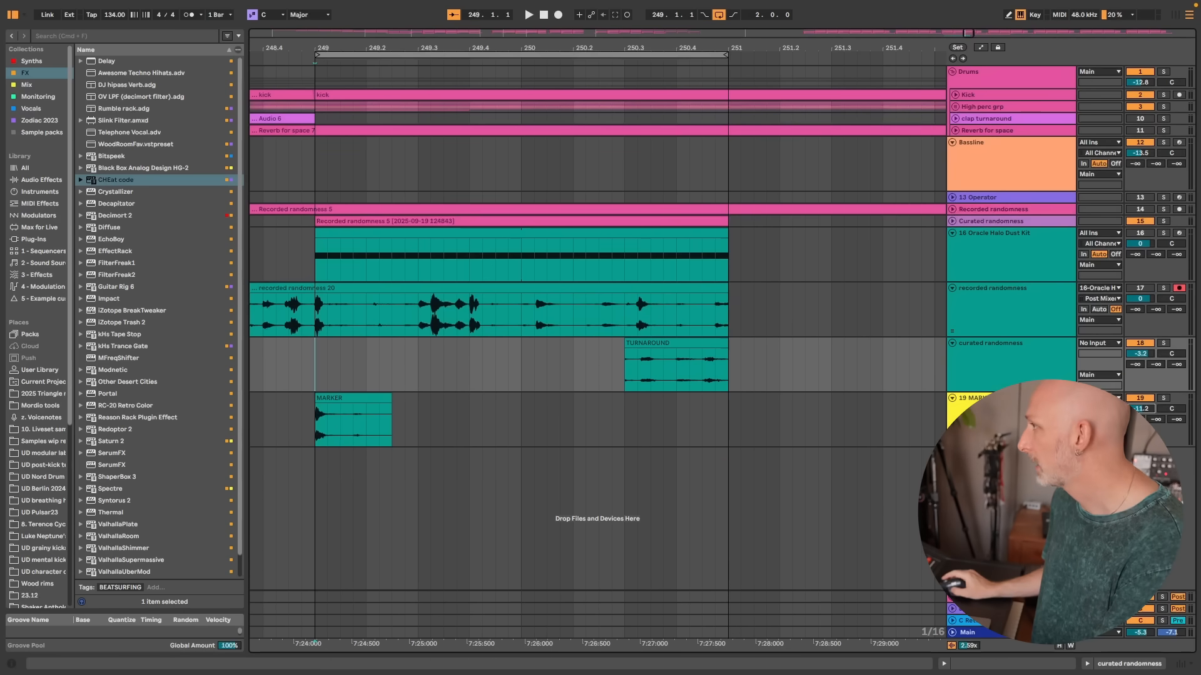
Step: Play the MARKER and TURNAROUND clips in the full mix and set the marker track's volume to -5.7 dB
key(space)
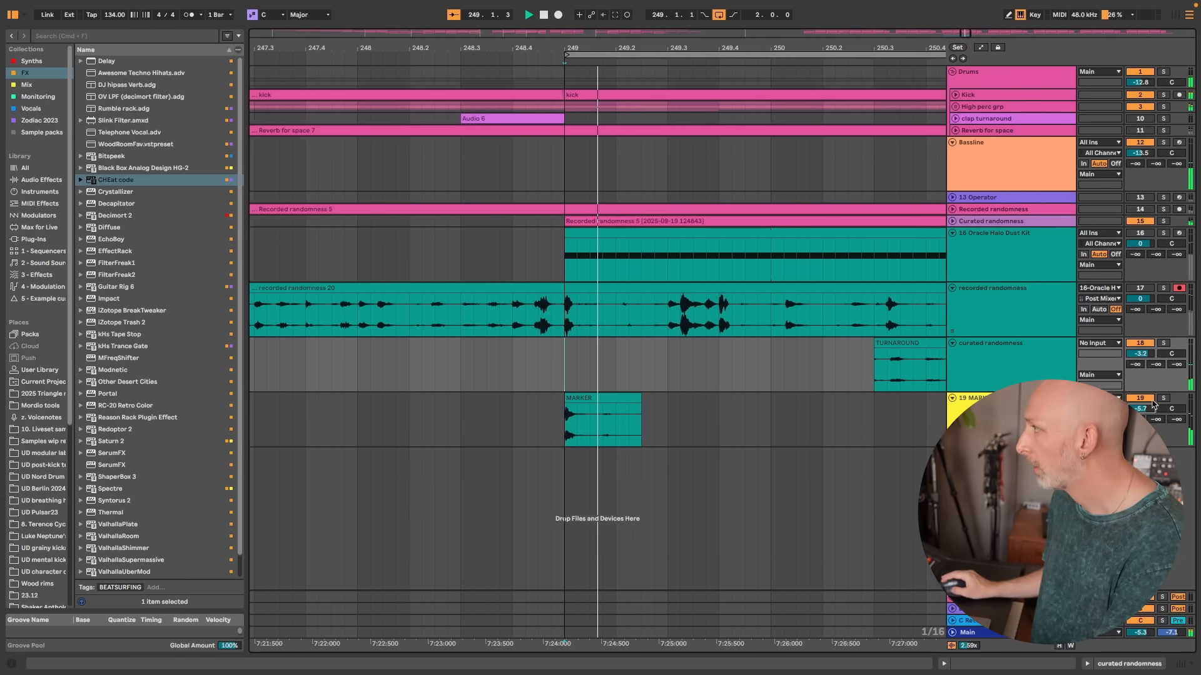
key(super+alt+b)
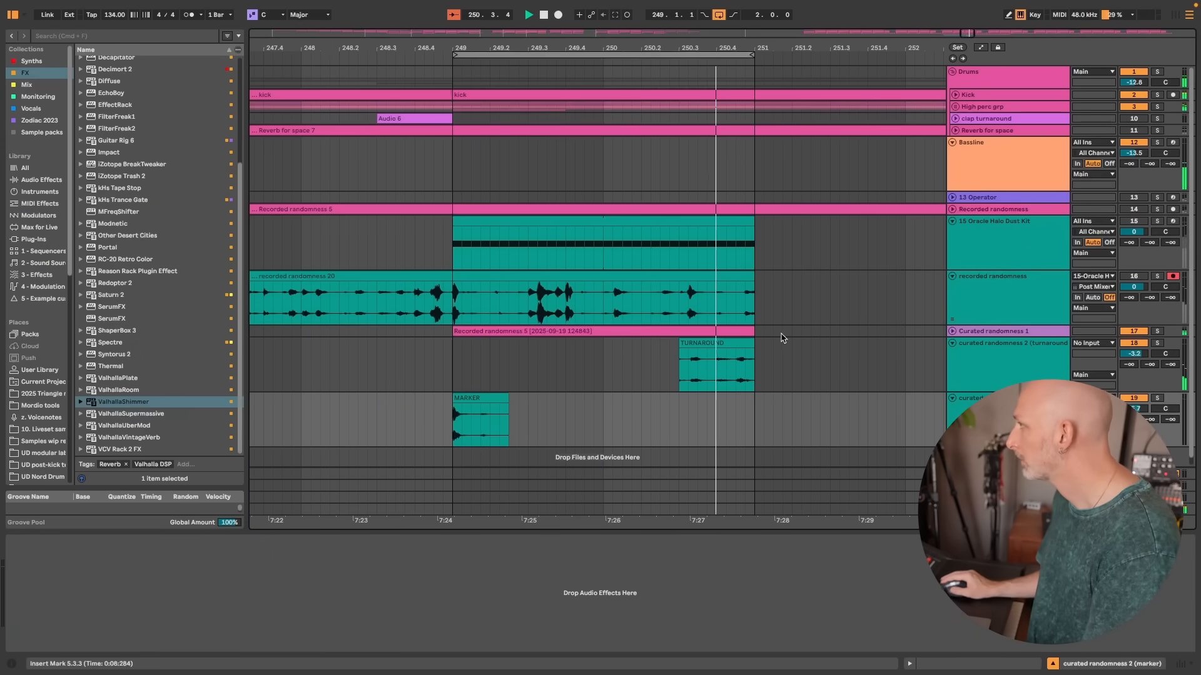
scroll(590, 98, up, 3)
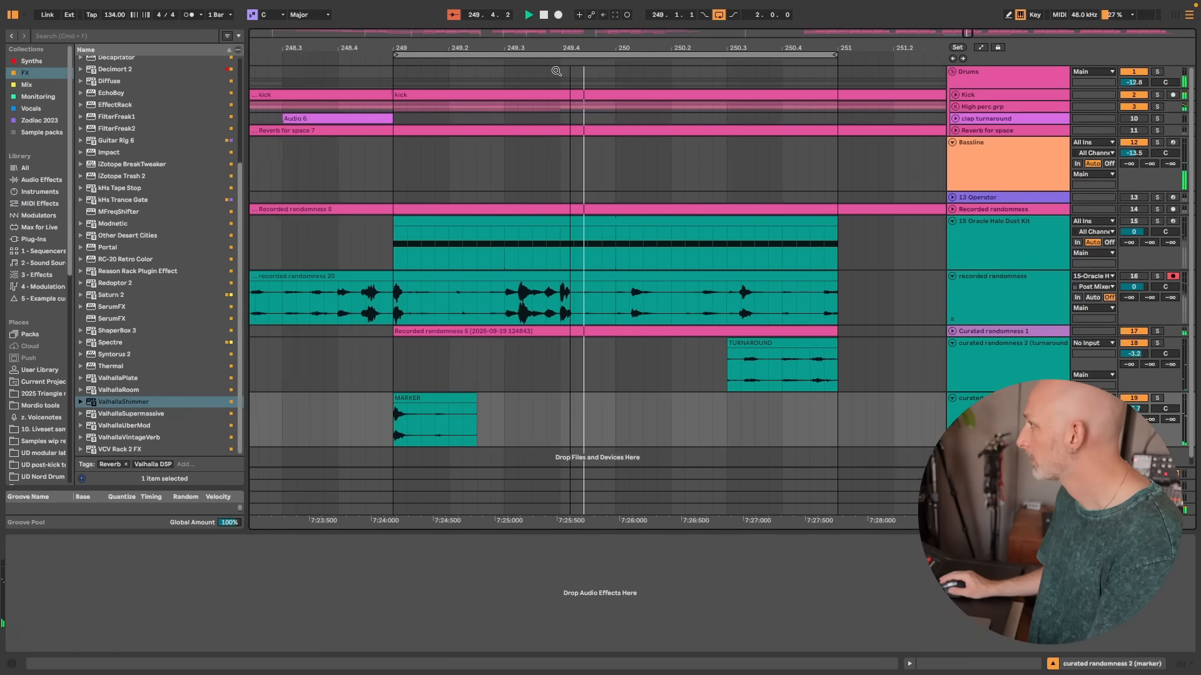
Step: Fold the recorded randomness track and the Oracle Halo Dust Kit track
click(956, 277)
click(952, 275)
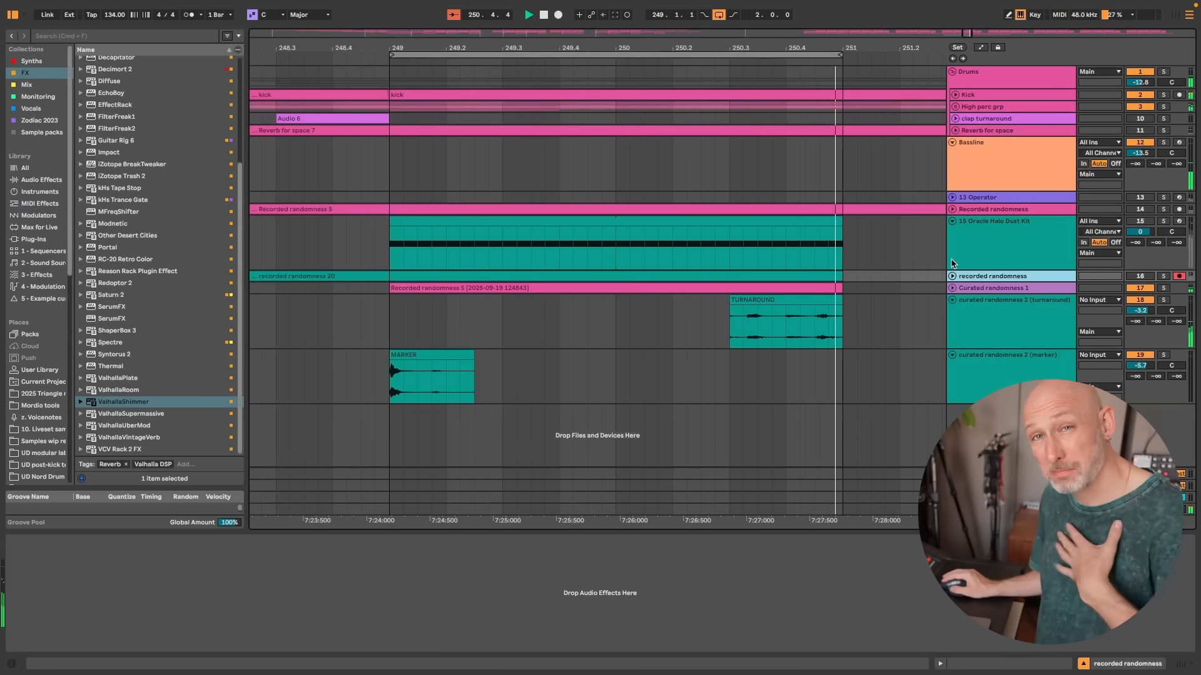
click(952, 221)
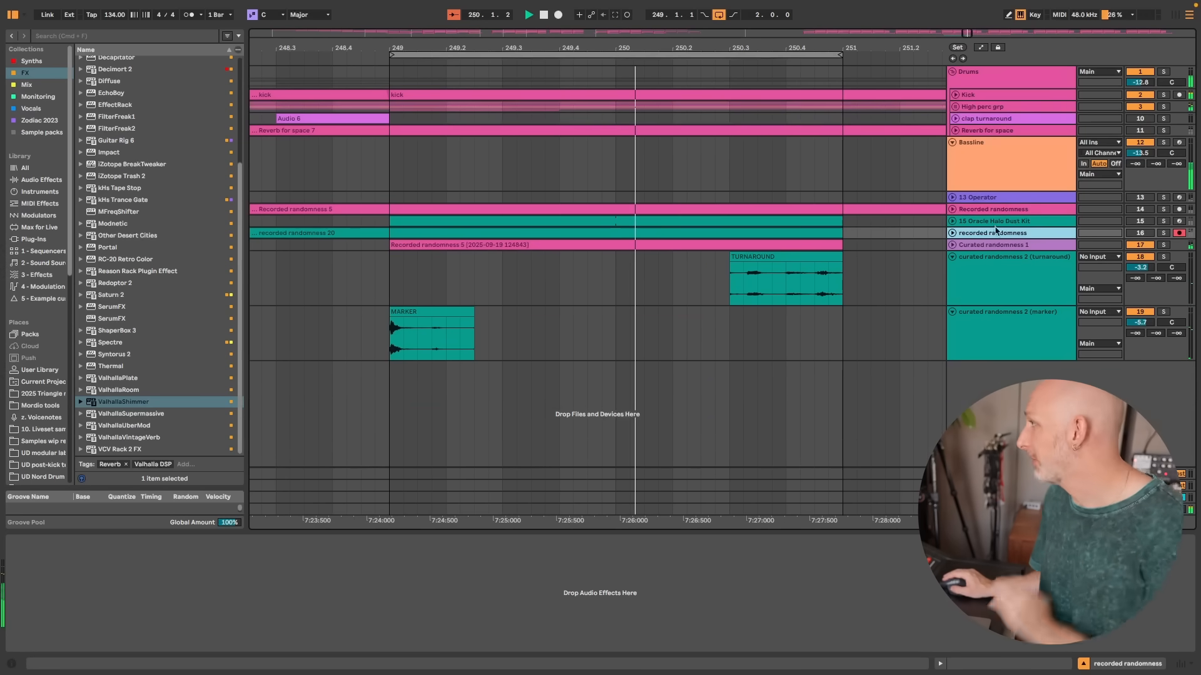
Step: Stop playback and delete the four source tracks from 13 Operator through recorded randomness
click(999, 197)
key(space)
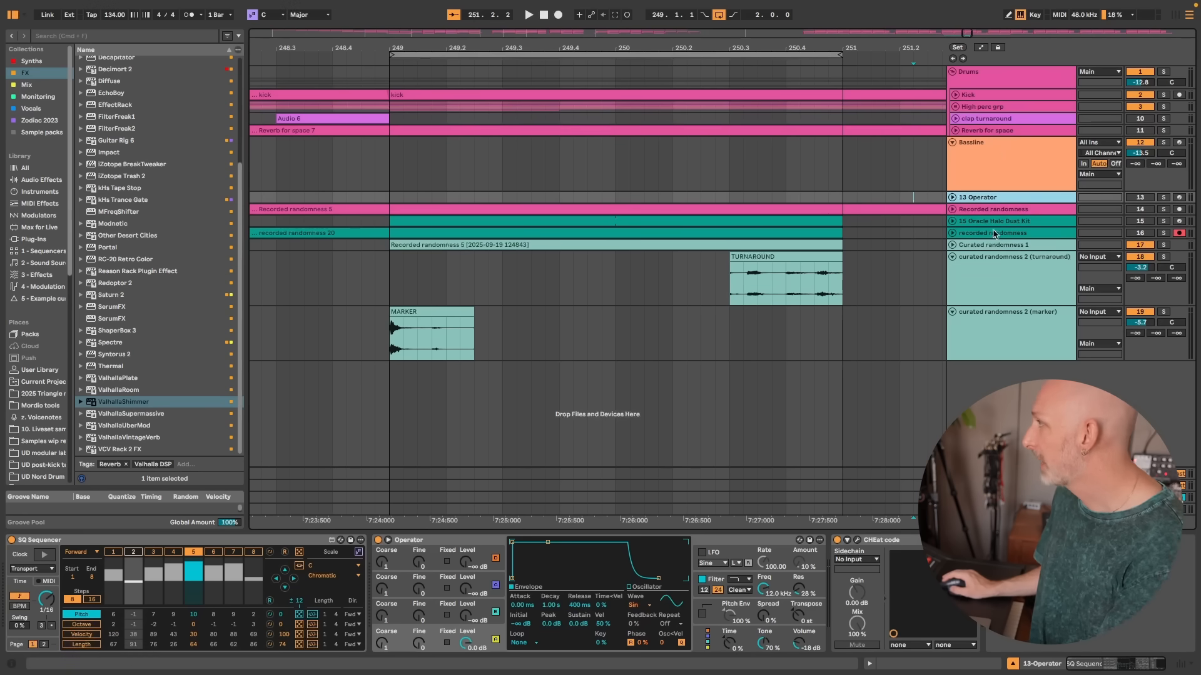
shift+click(1043, 234)
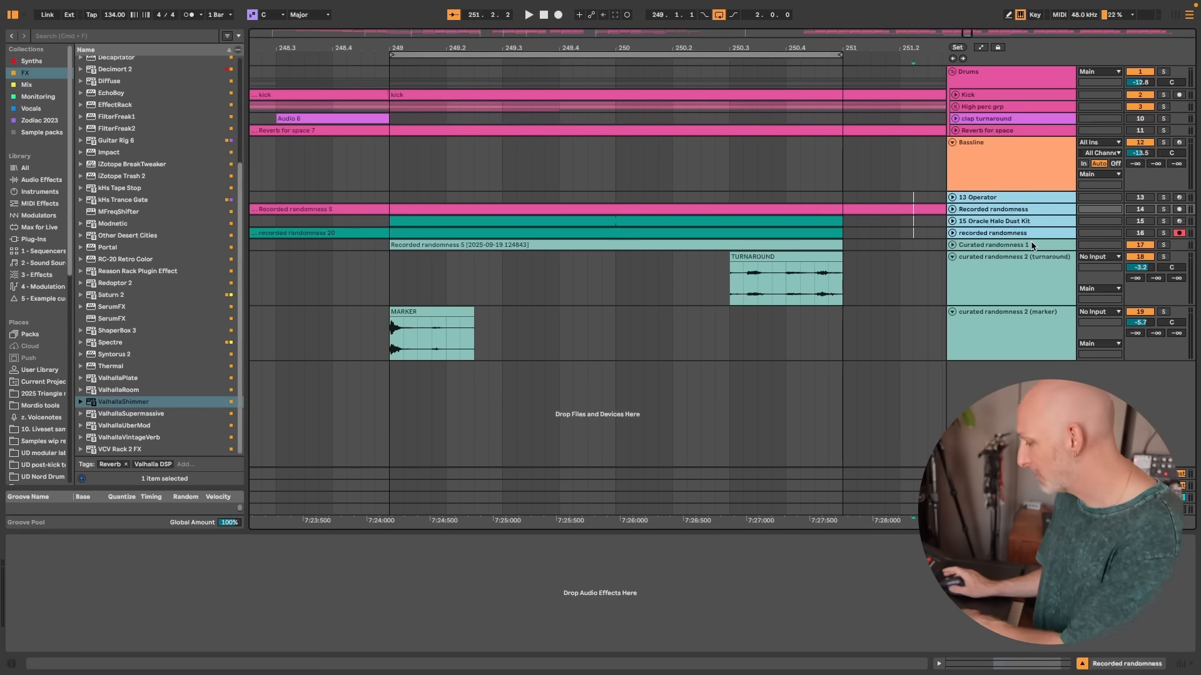
key(Delete)
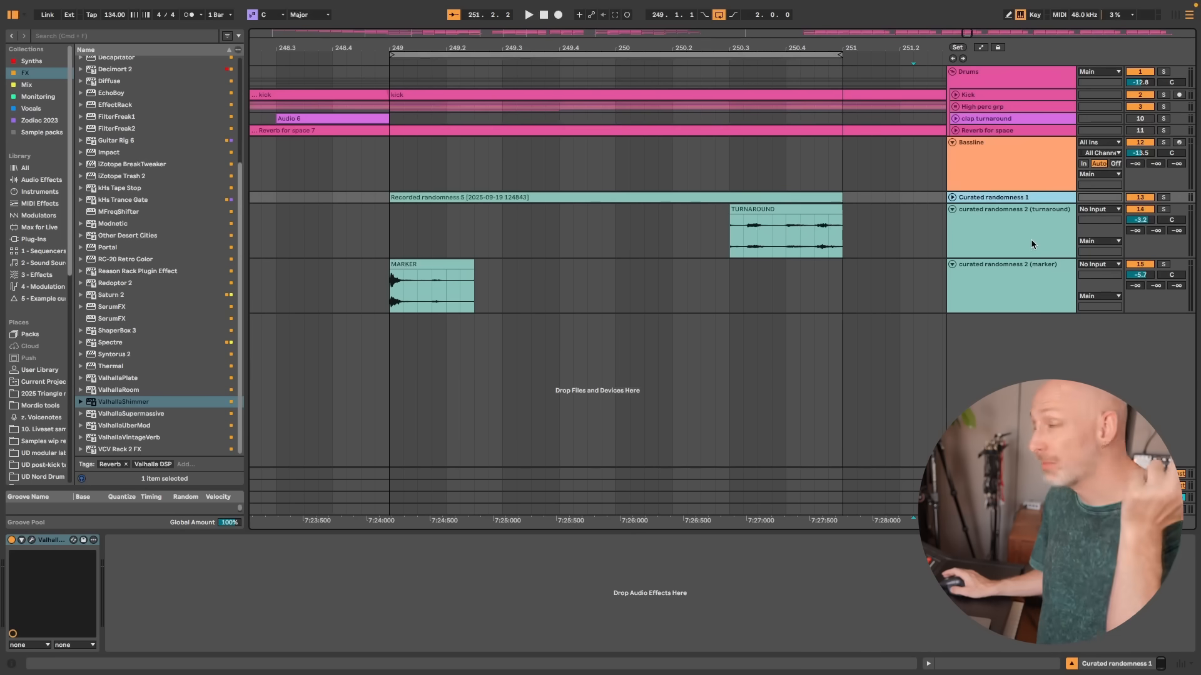
Step: Unfold and solo the Curated randomness 1 track, play it, and rename it morse code synth
click(952, 198)
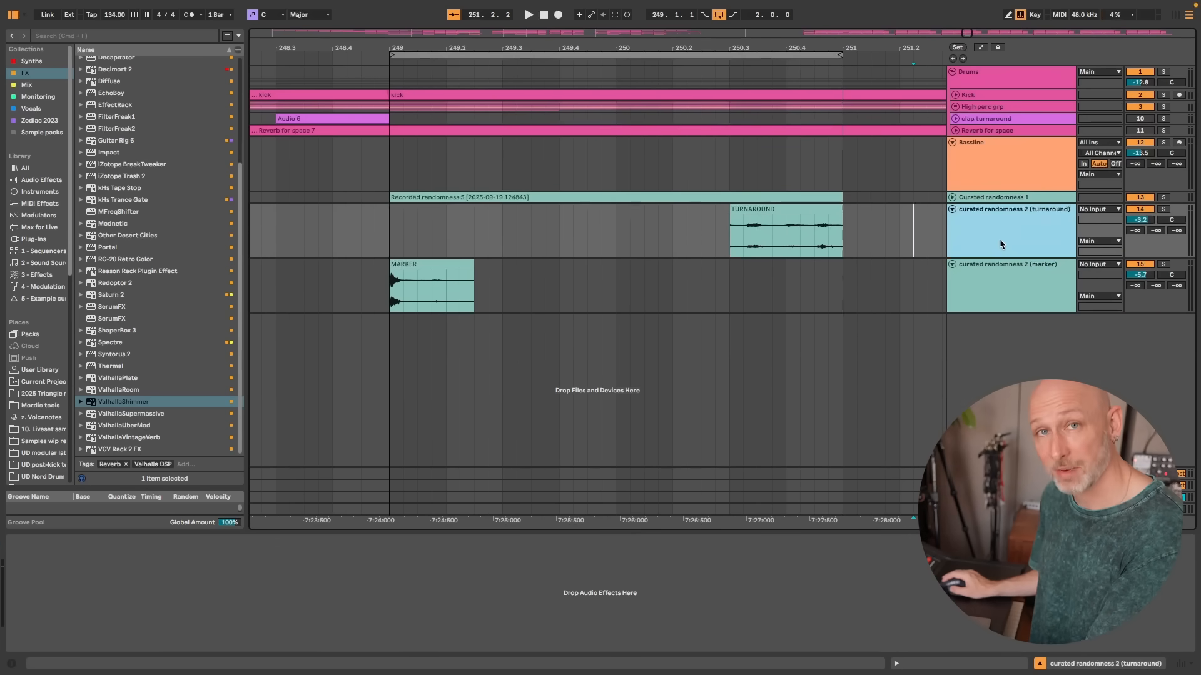
click(1163, 197)
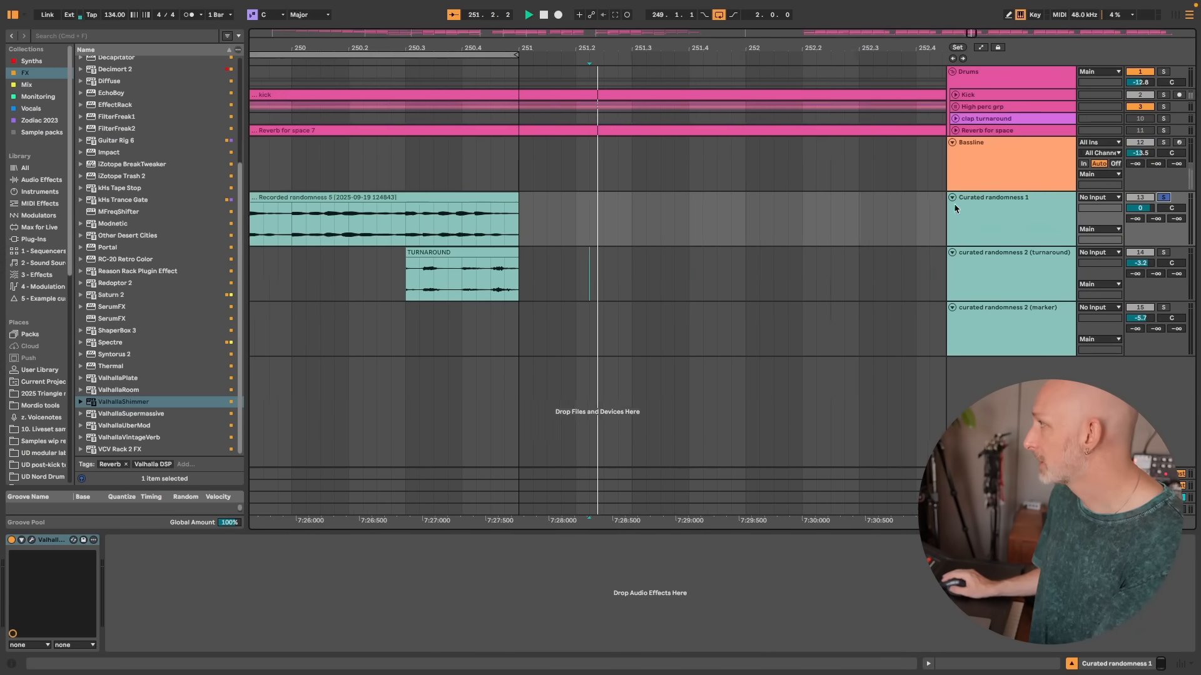
click(1018, 222)
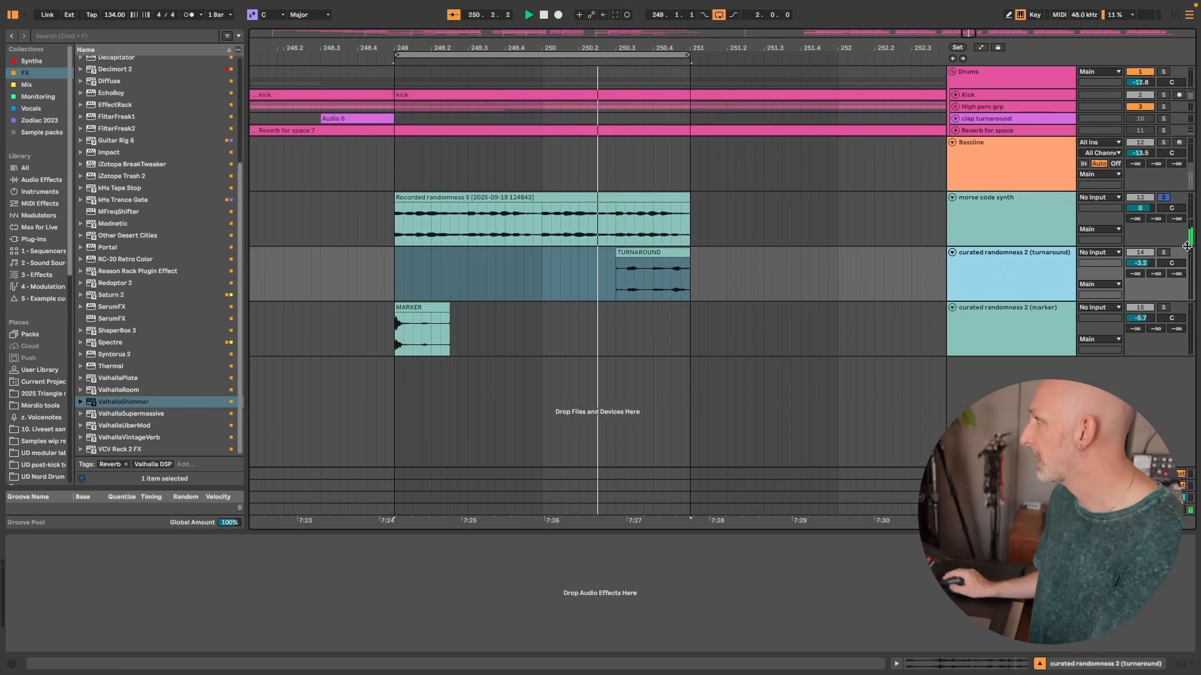
Step: Move the marker track above the turnaround track and shorten their names to marker and turnaround
drag(1016, 322, 1022, 276)
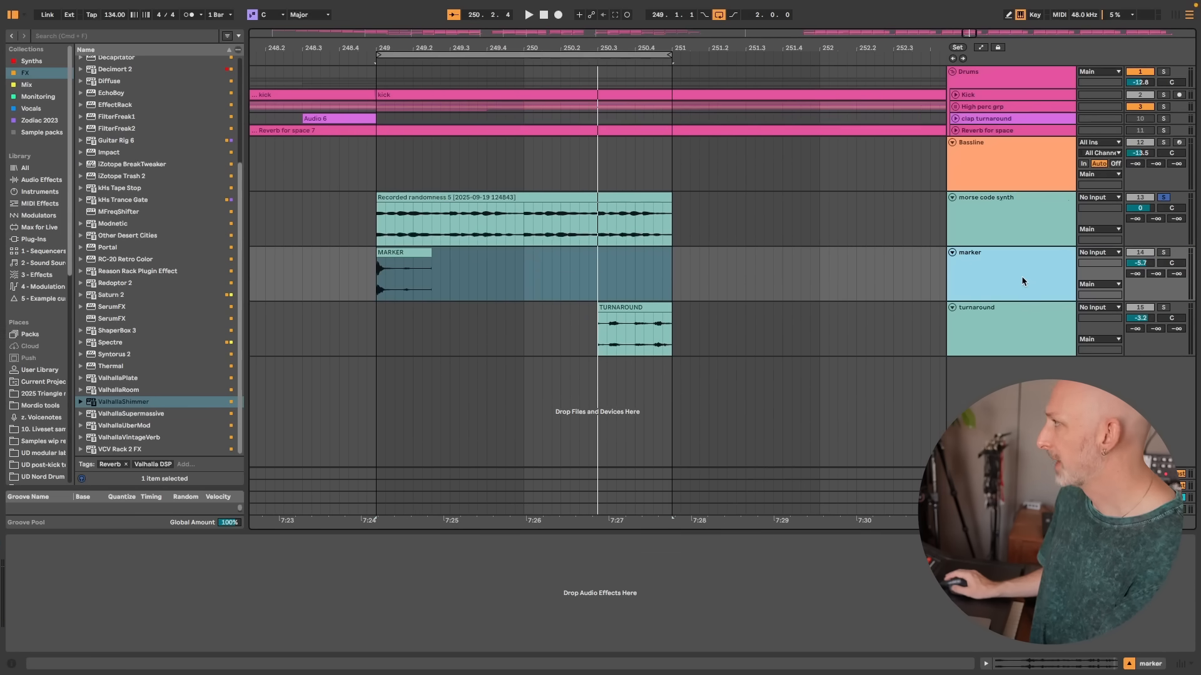
click(1021, 316)
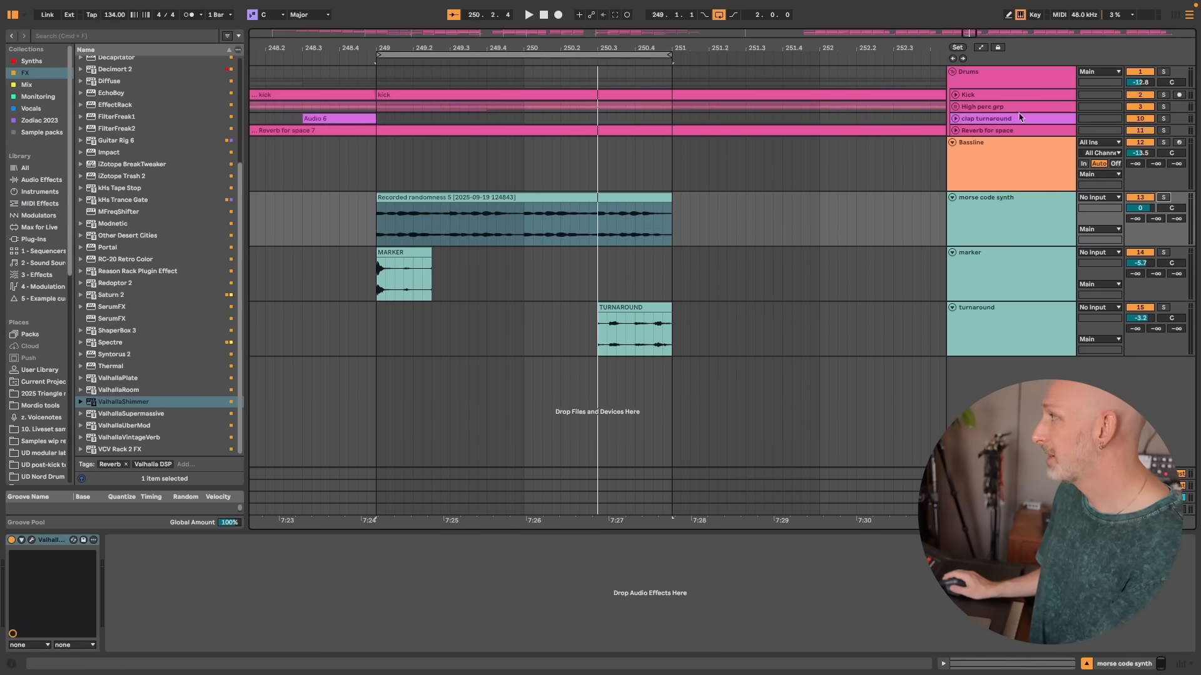
click(998, 118)
click(1000, 130)
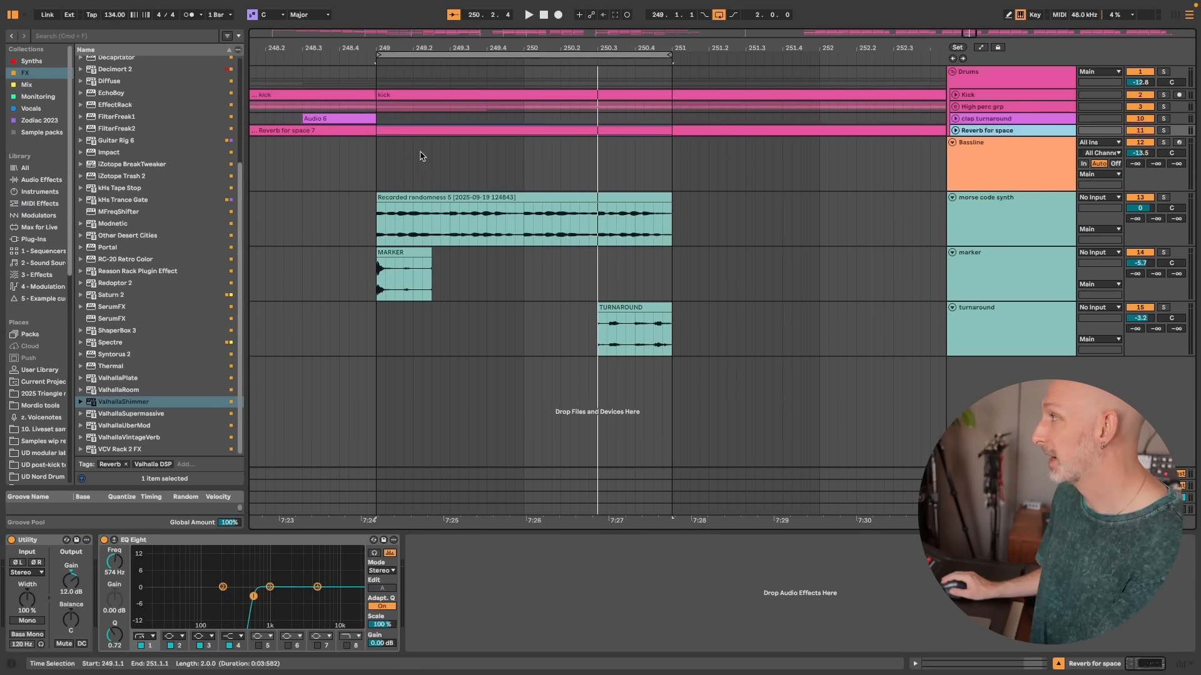
click(387, 162)
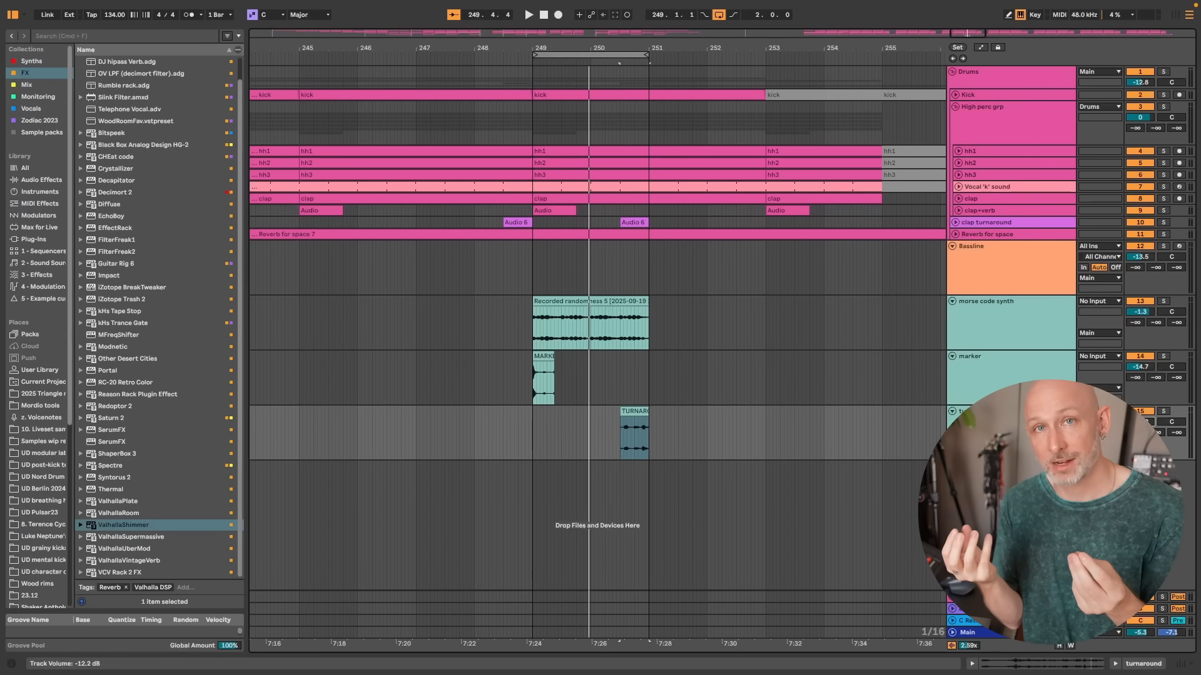
Step: Fold the marker and turnaround tracks and play the soloed morse code synth track from bar 249
click(953, 302)
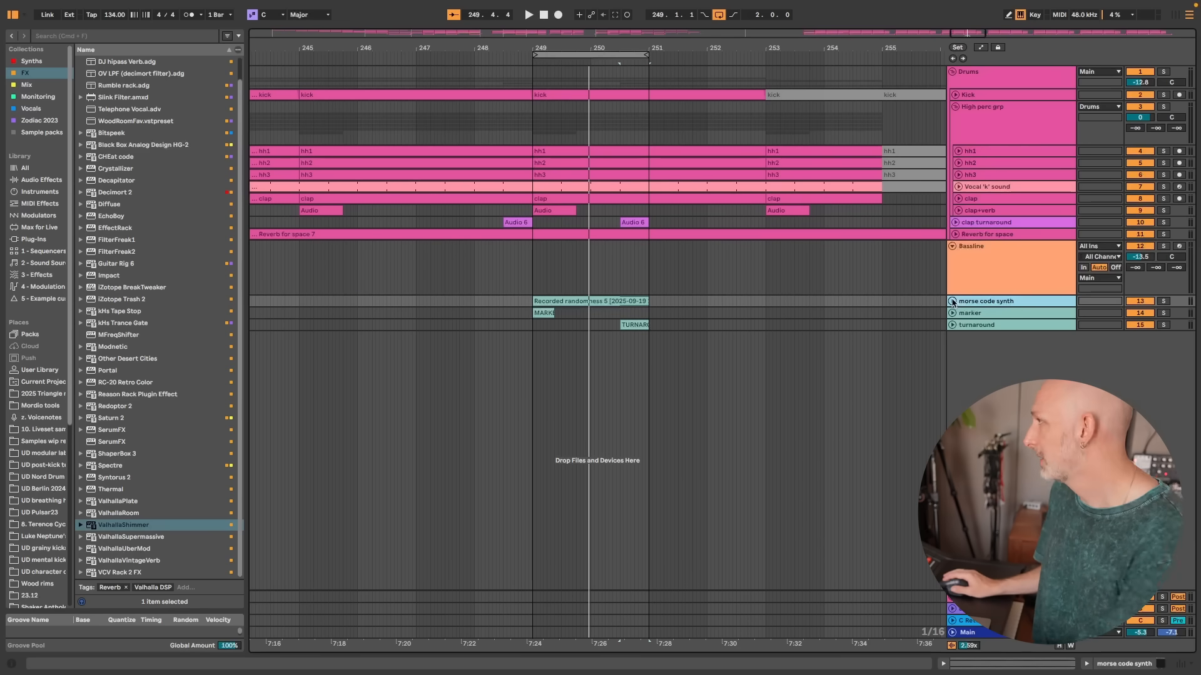
click(952, 301)
key(space)
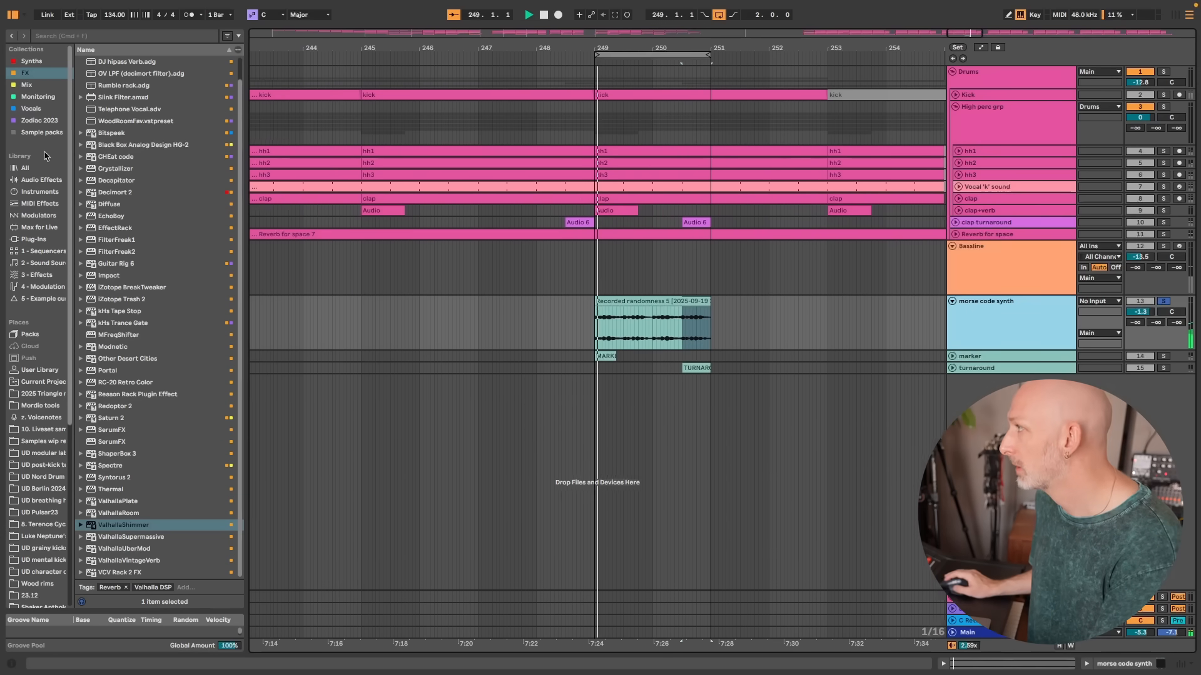
Step: Add Shifter in Freq mode to the morse code synth track, with its Fine control modulated by an LFO at 0.07 Hz
click(41, 192)
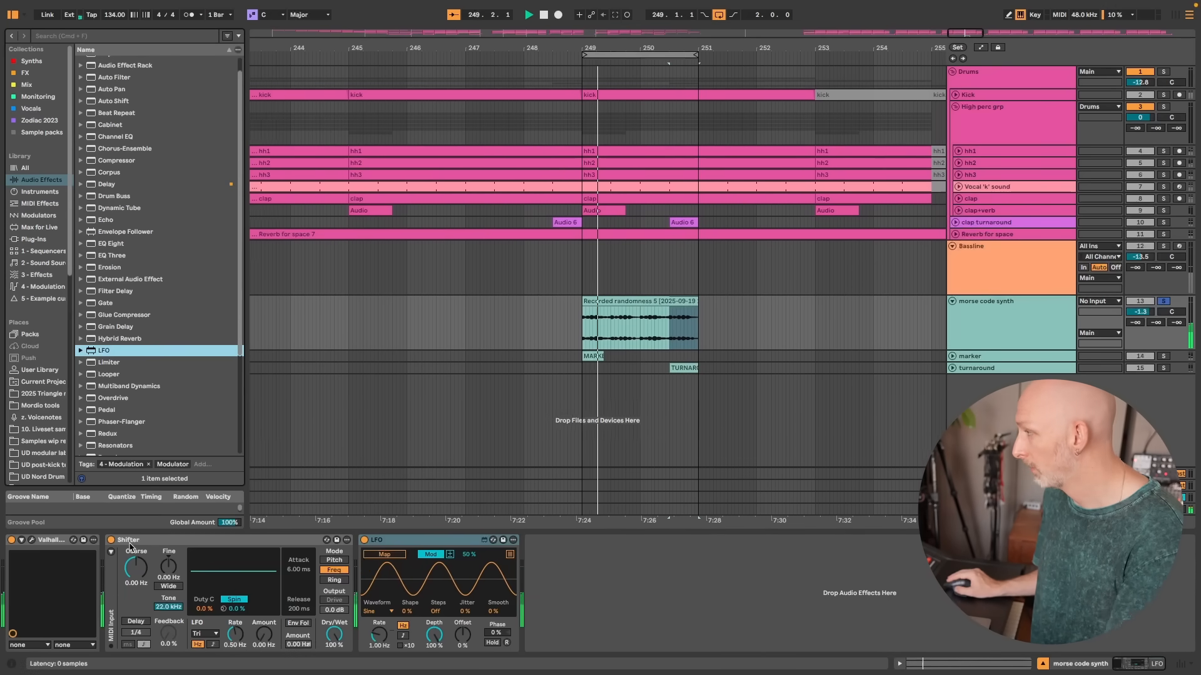
click(384, 555)
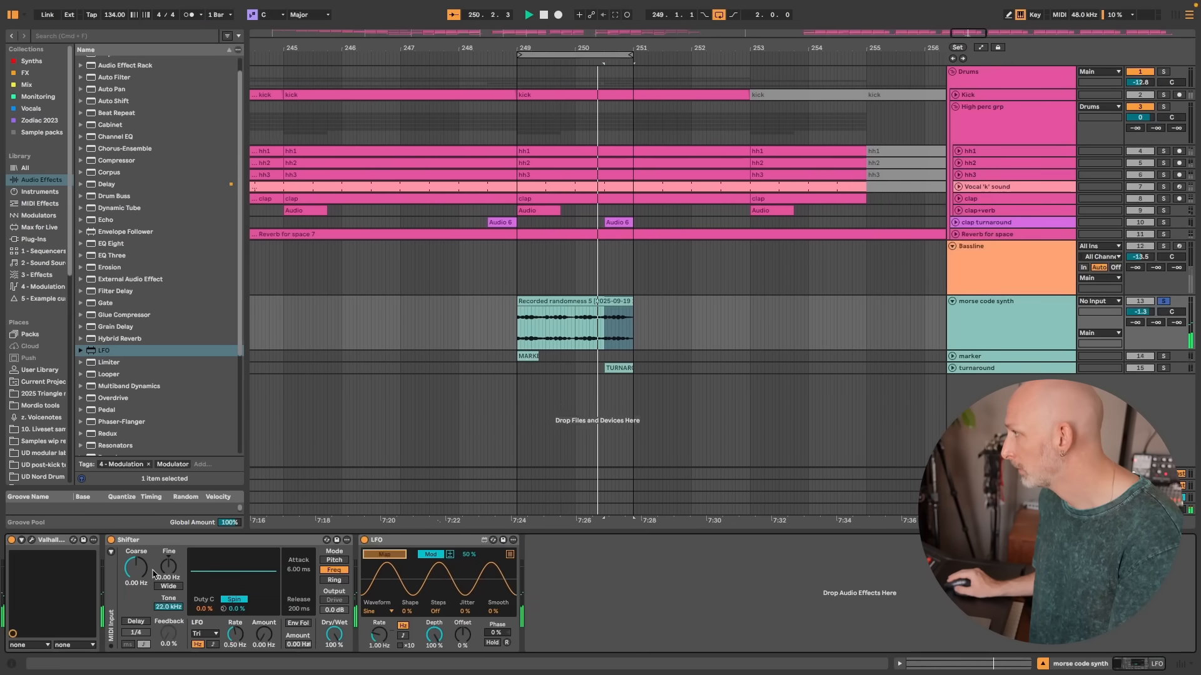
click(167, 566)
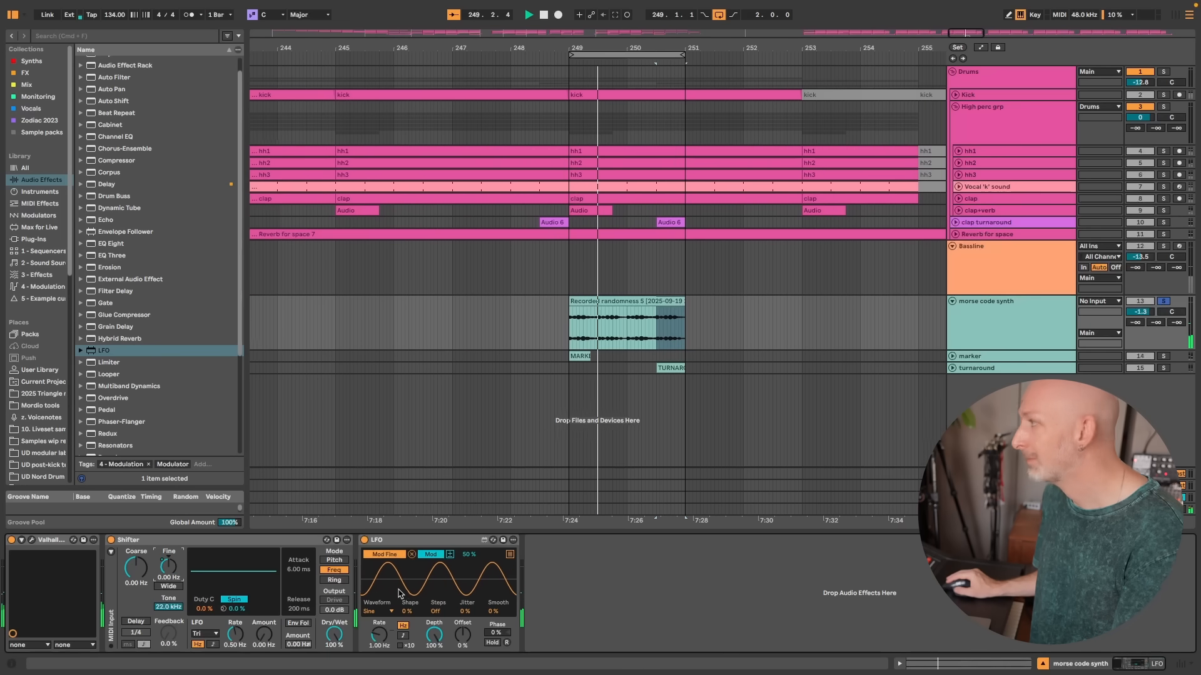
mouse_move(379, 635)
mouse_down()
mouse_move(379, 663)
mouse_move(393, 644)
mouse_up()
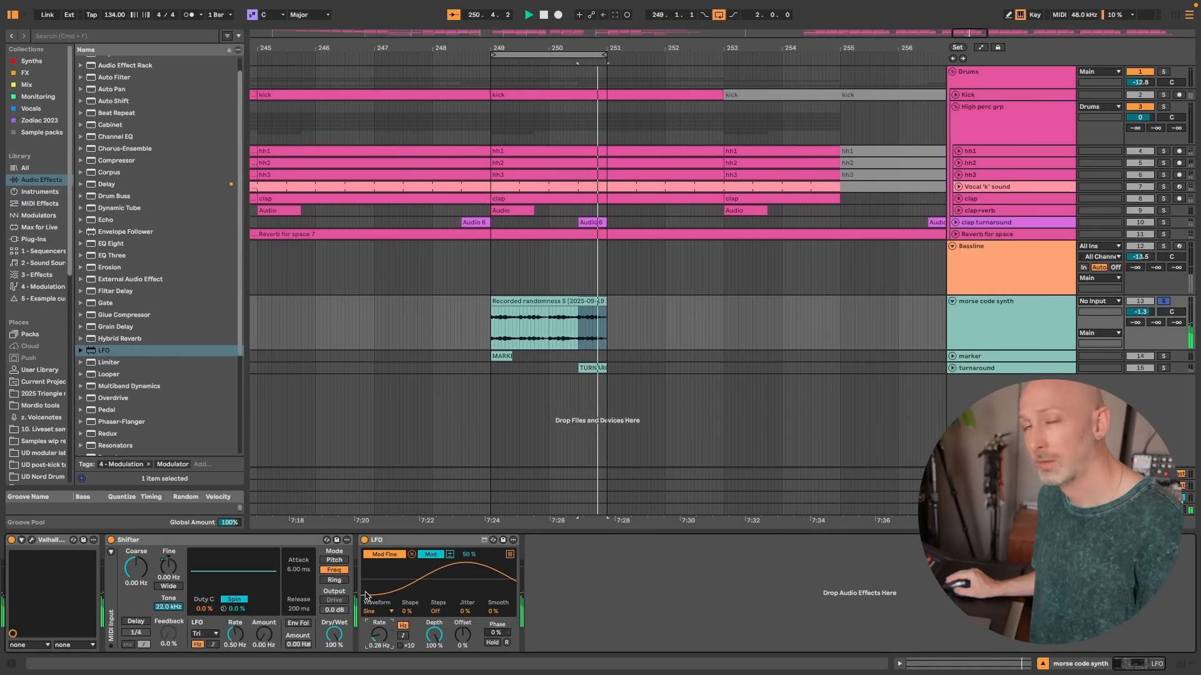
drag(383, 638, 387, 646)
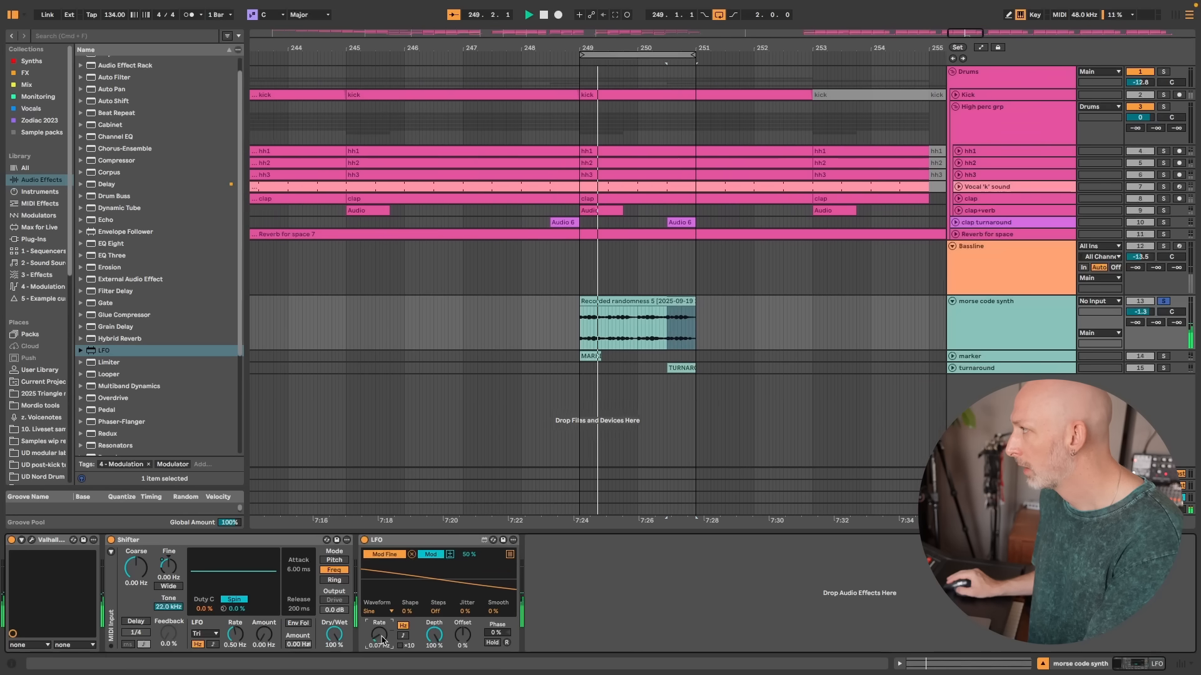
Step: Add an Auto Filter followed by another LFO to the end of the morse code synth effect chain
scroll(152, 131, up, 1)
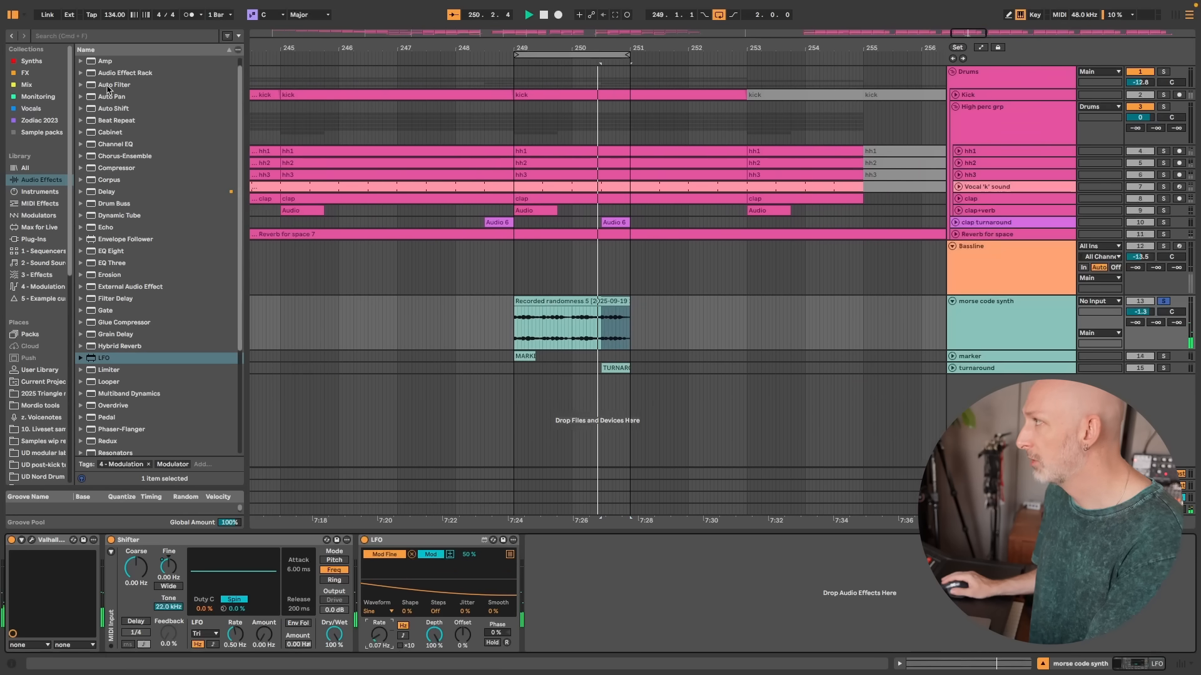
double_click(117, 85)
double_click(104, 358)
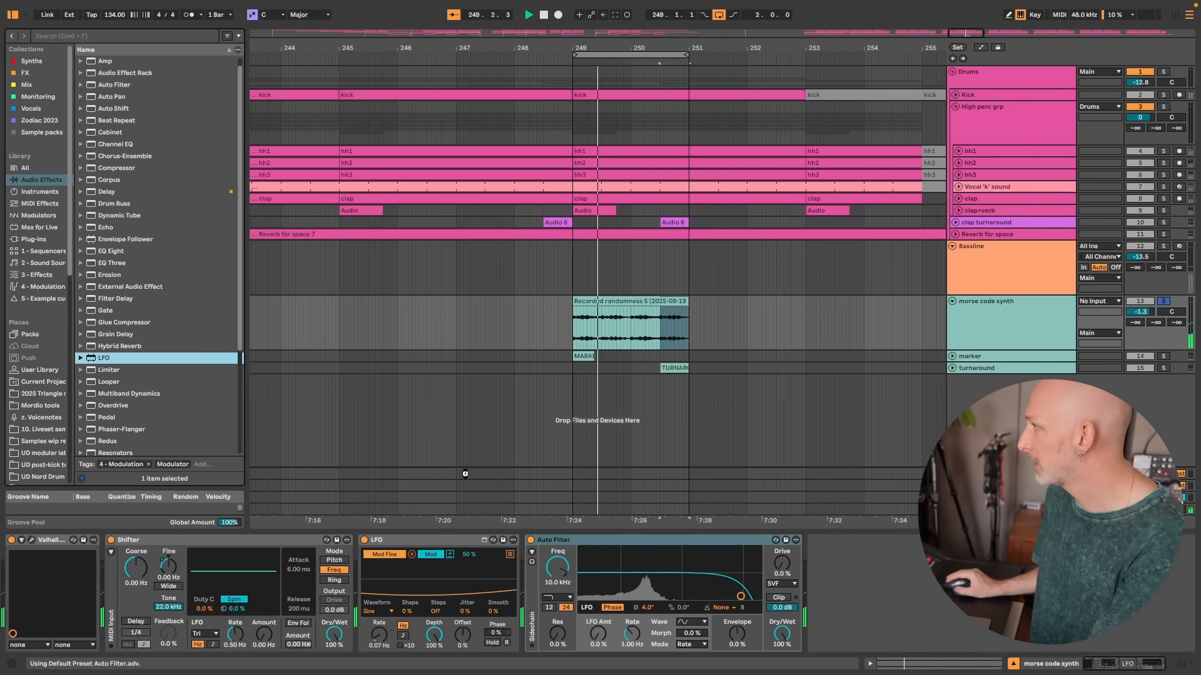
Step: Set Auto Filter to band-pass near 981 Hz with 25% resonance and 23% drive, and modulate its frequency with the LFO at 0.07 Hz, 70.9% depth
click(570, 596)
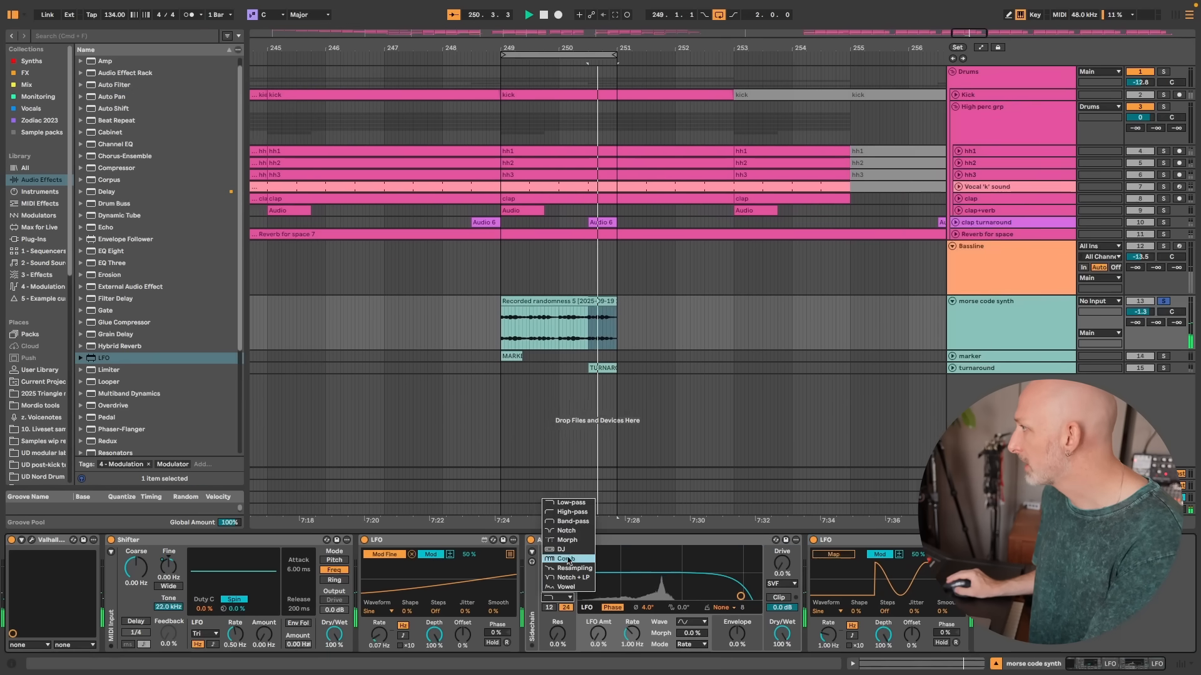
click(566, 522)
drag(741, 596, 686, 588)
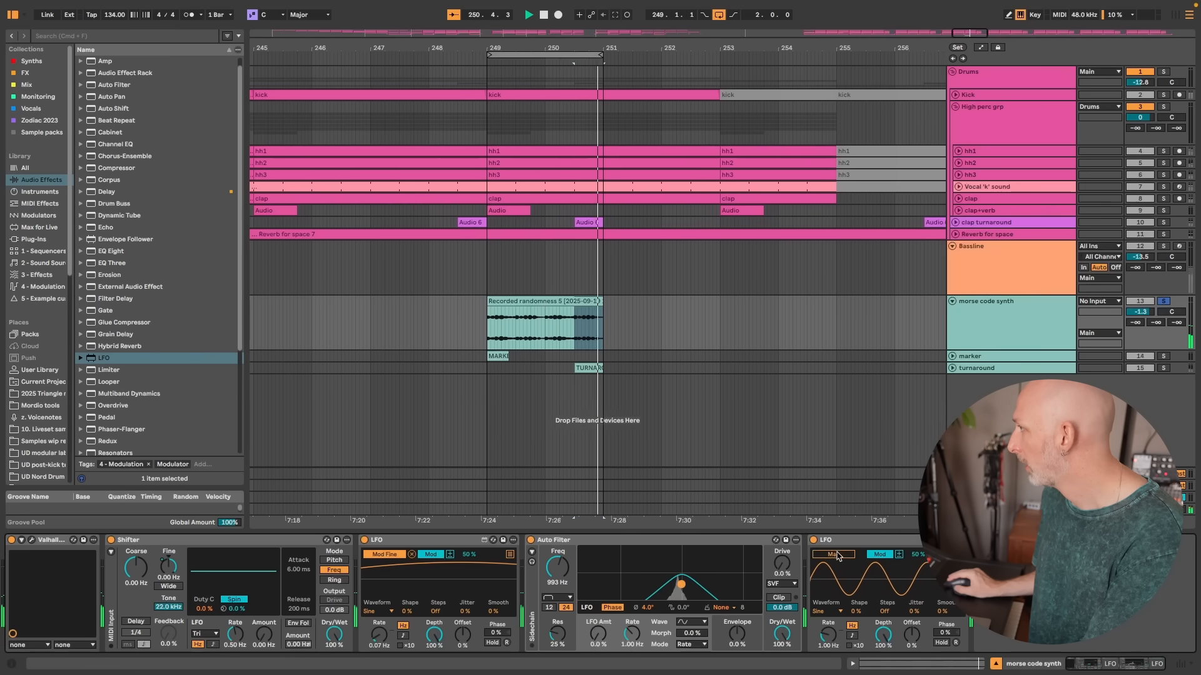
click(558, 570)
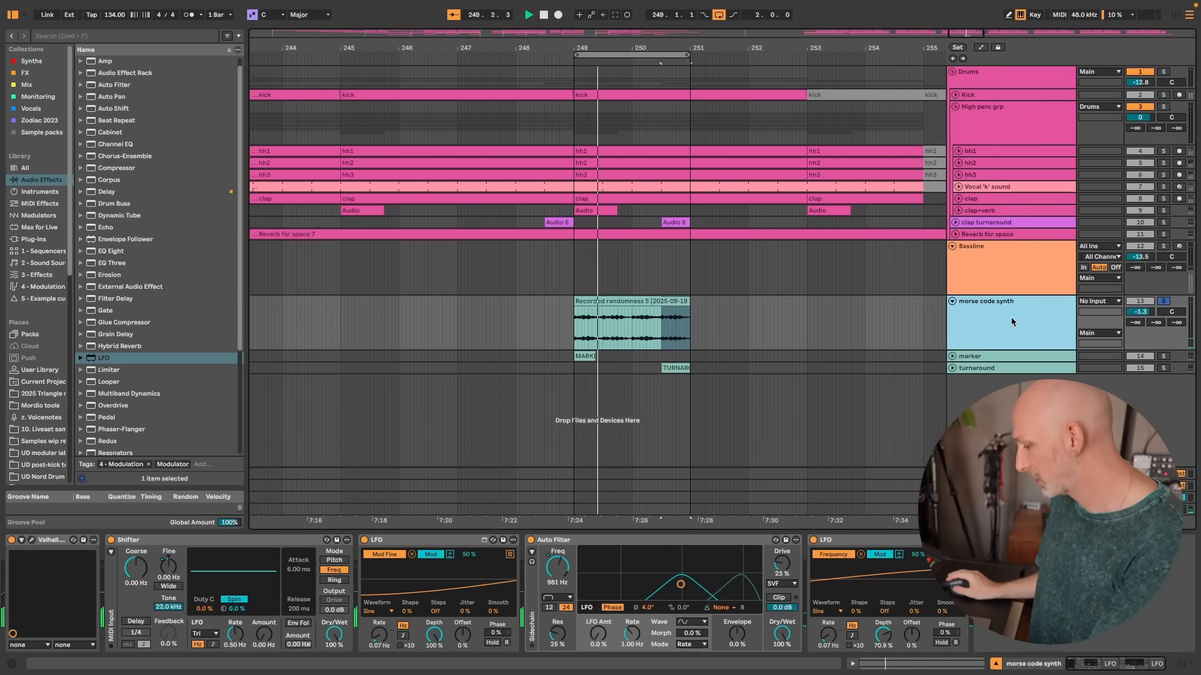
Step: Create an audio track below morse code synth, set its input to that track Post Mixer, and arm it for recording
key(super+t)
click(1100, 356)
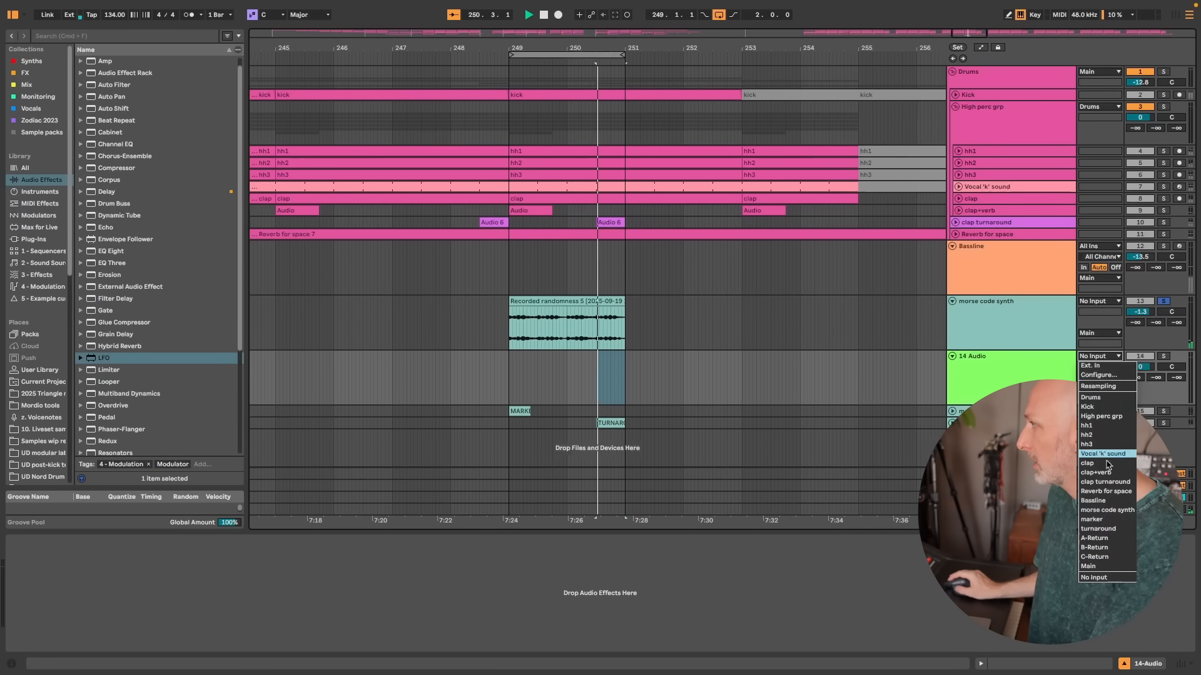
click(1107, 510)
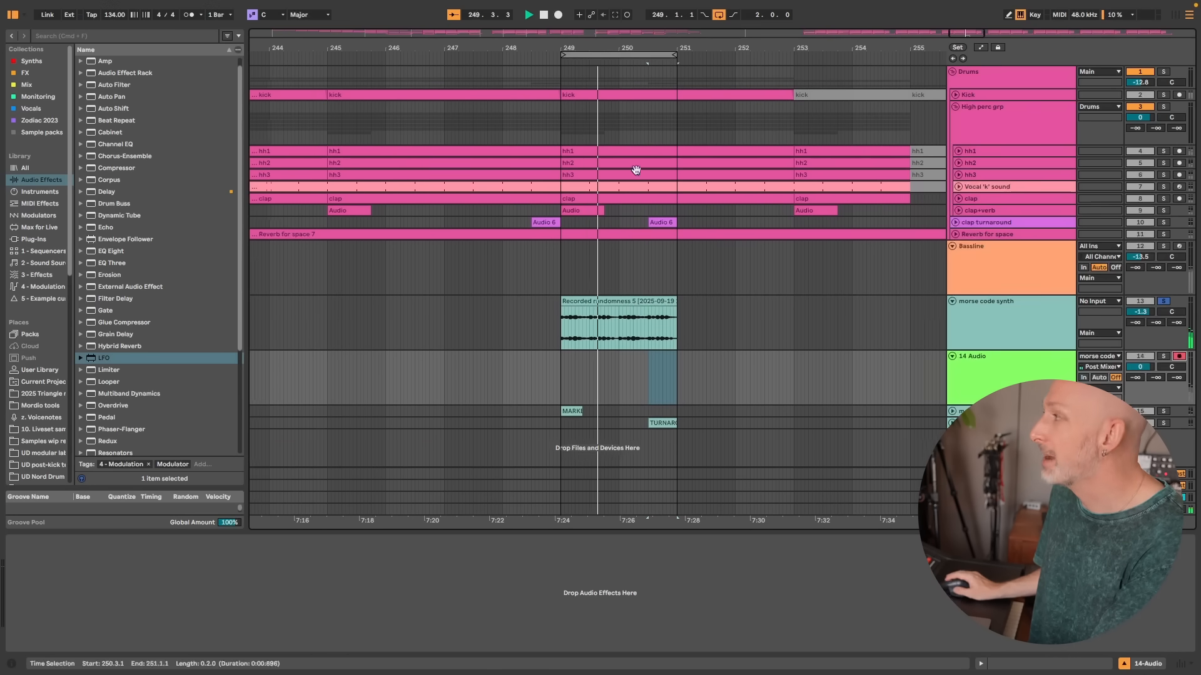
Step: Record the processed synth onto the new audio track, stop, and extend the recorded clip's start back to about 242.3.3
key(F9)
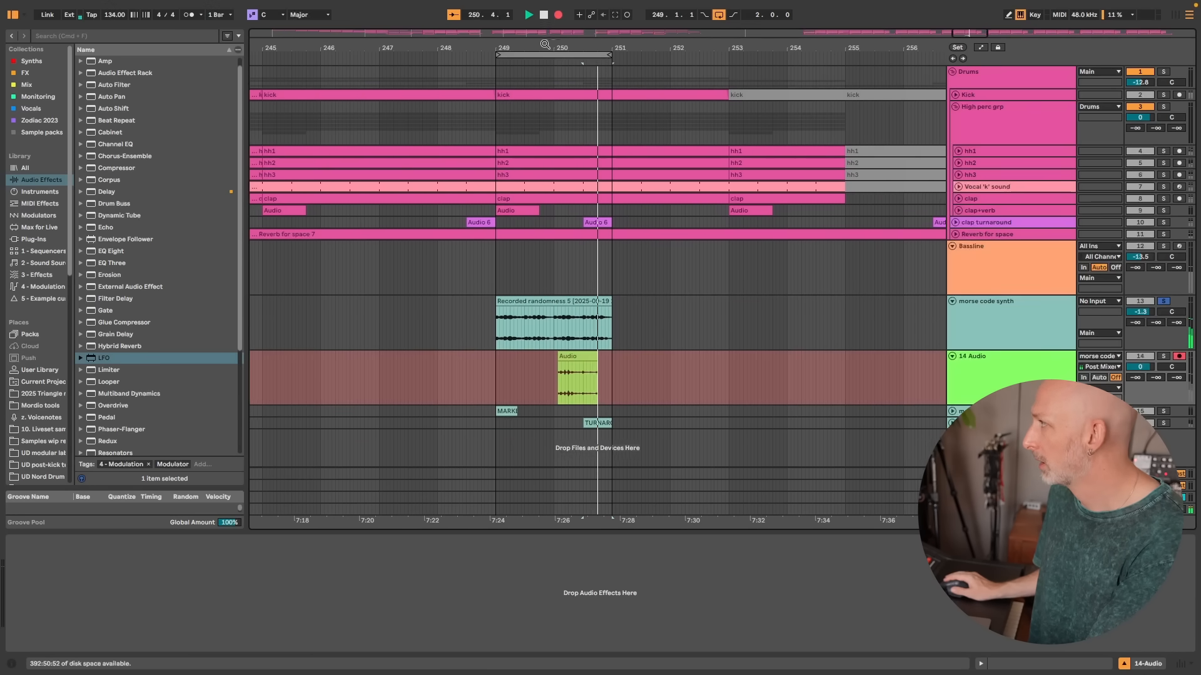
drag(545, 44, 505, 190)
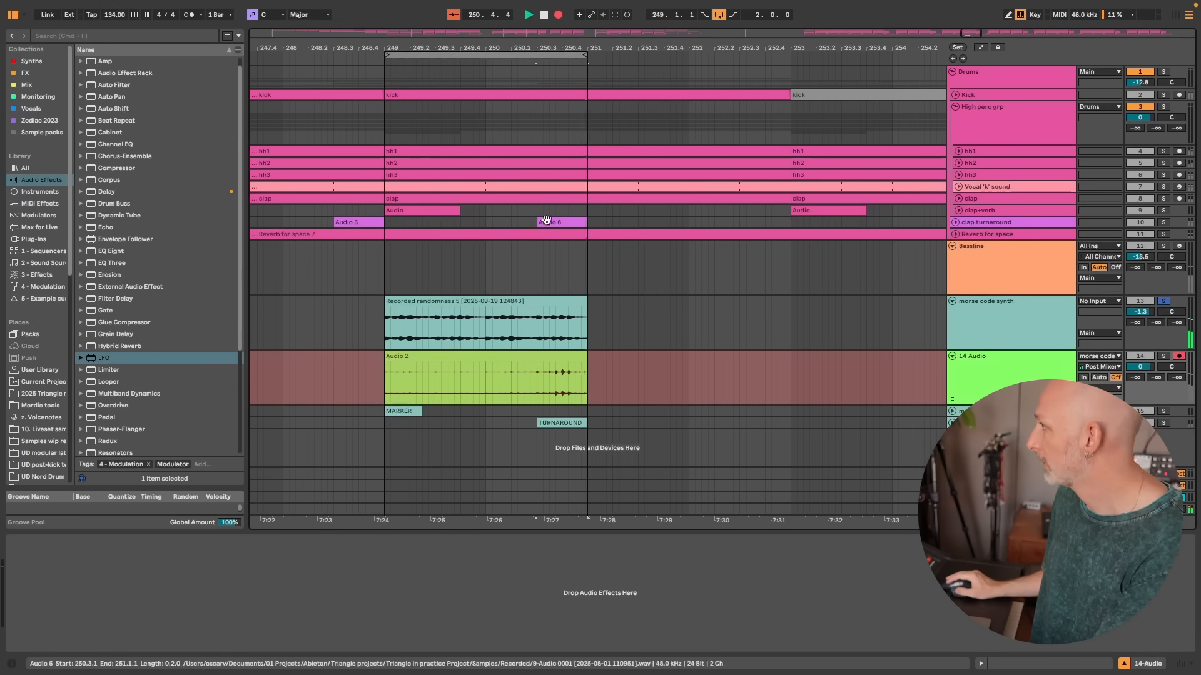
key(space)
drag(385, 353, 347, 350)
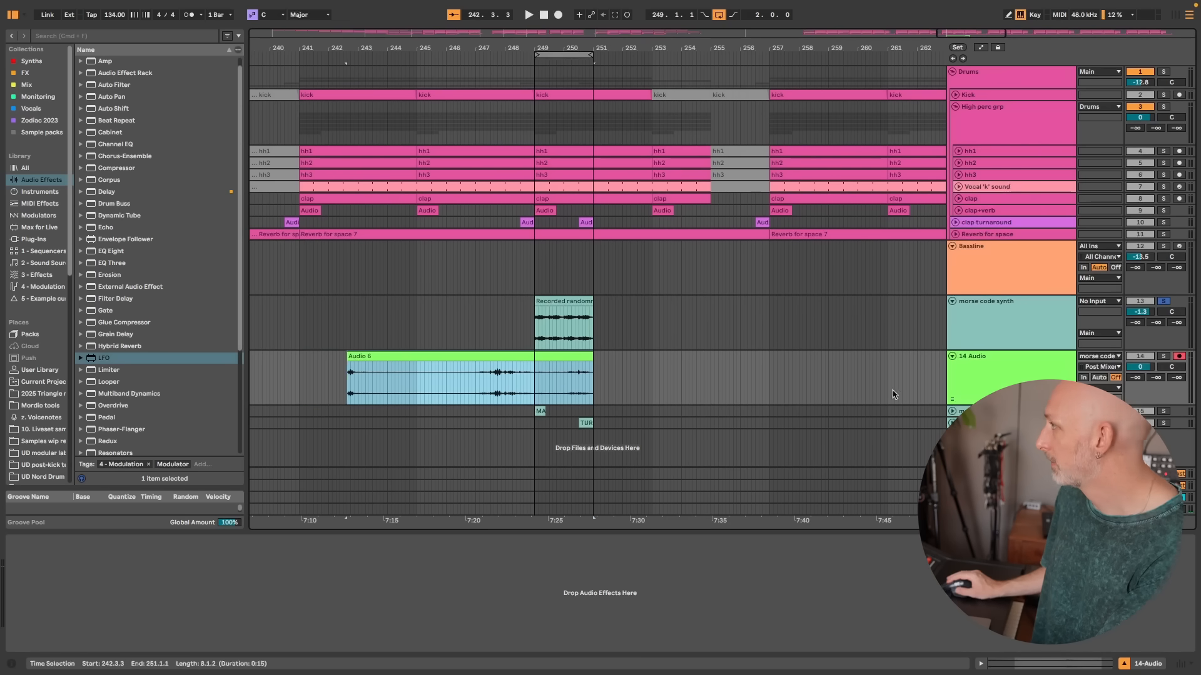
Step: Solo the recorded audio track and audition its clip from several points around bars 246 to 248
click(474, 316)
key(space)
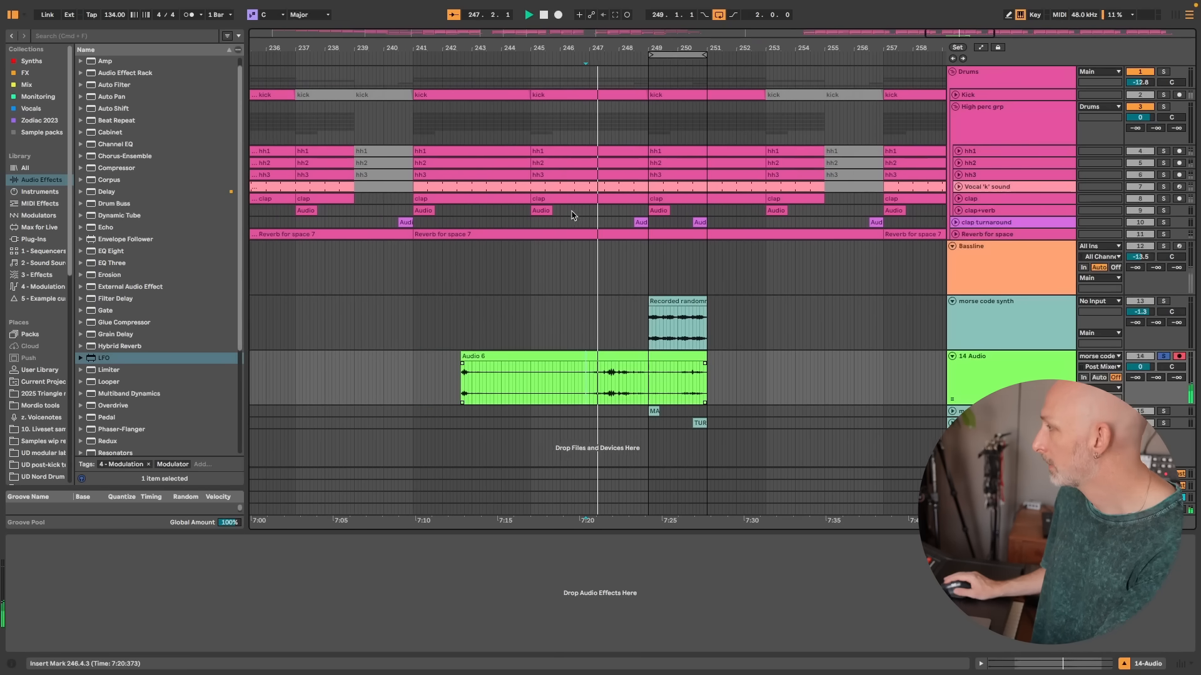
click(602, 376)
key(space)
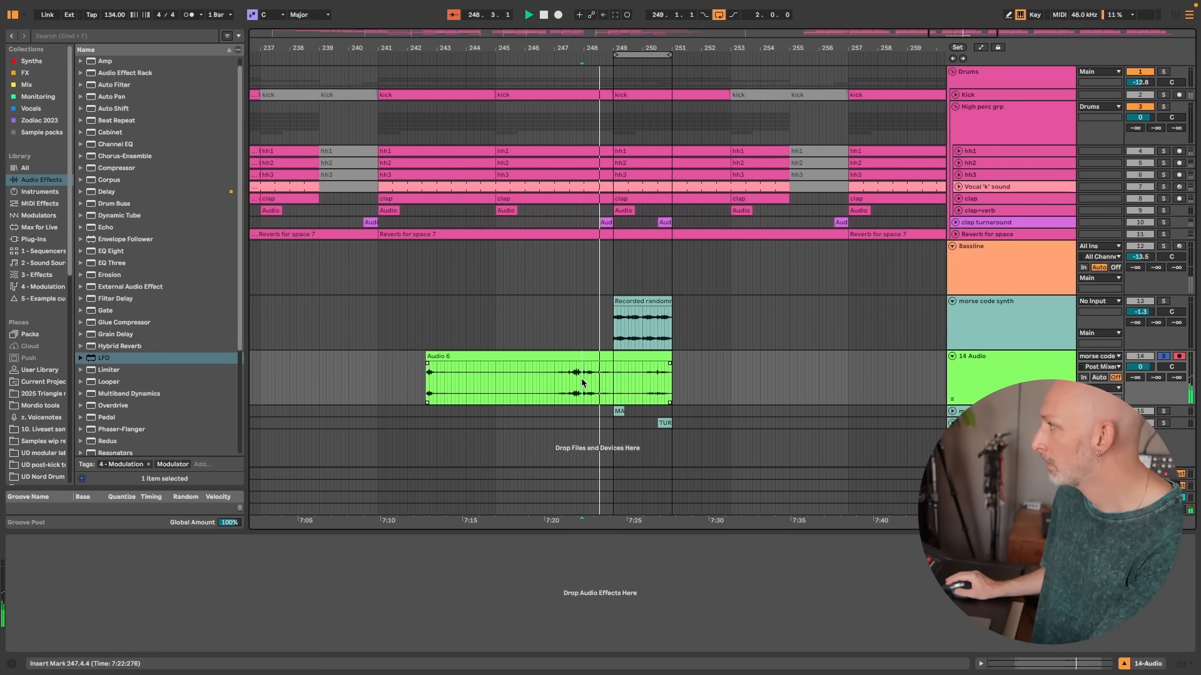
click(582, 379)
key(space)
key(space)
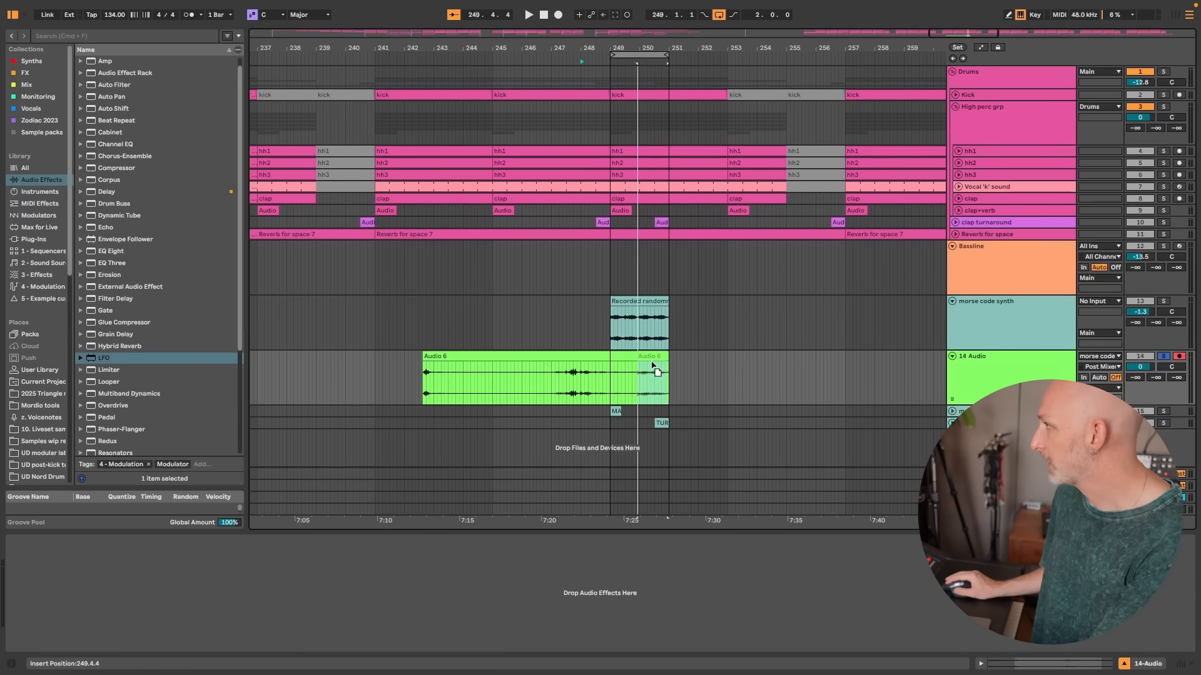
Step: Trim the recorded clip to bar 250 and play it in the full mix with the morse code synth track muted
click(633, 355)
key(space)
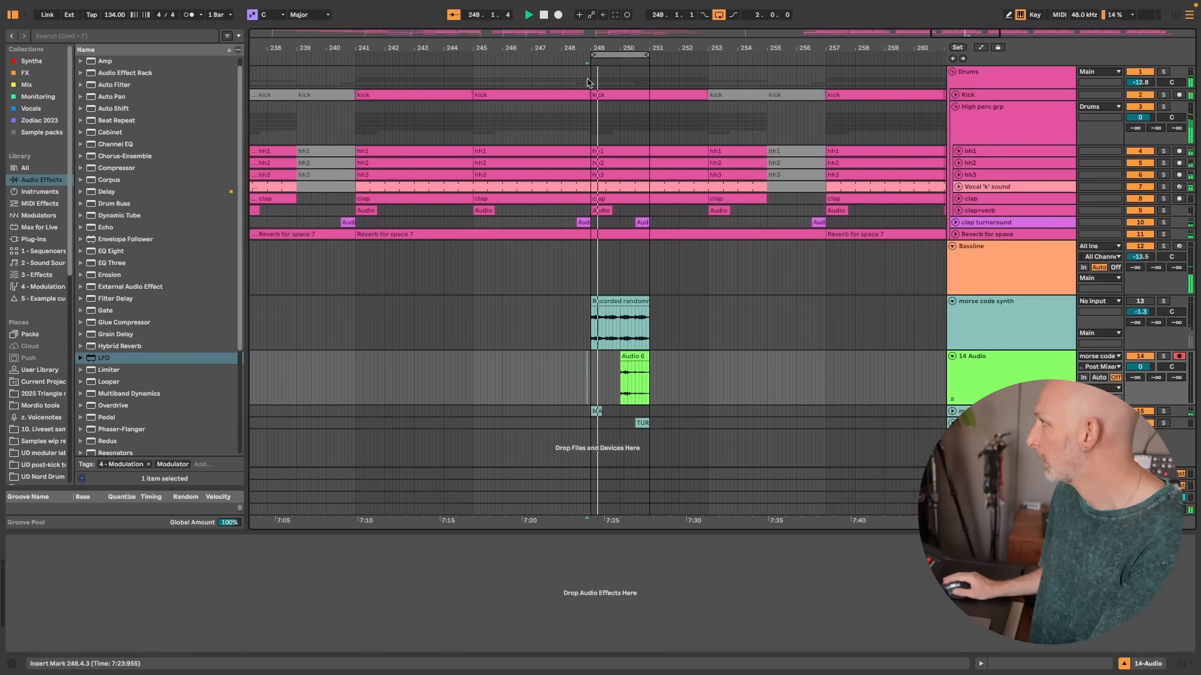
drag(602, 49, 573, 118)
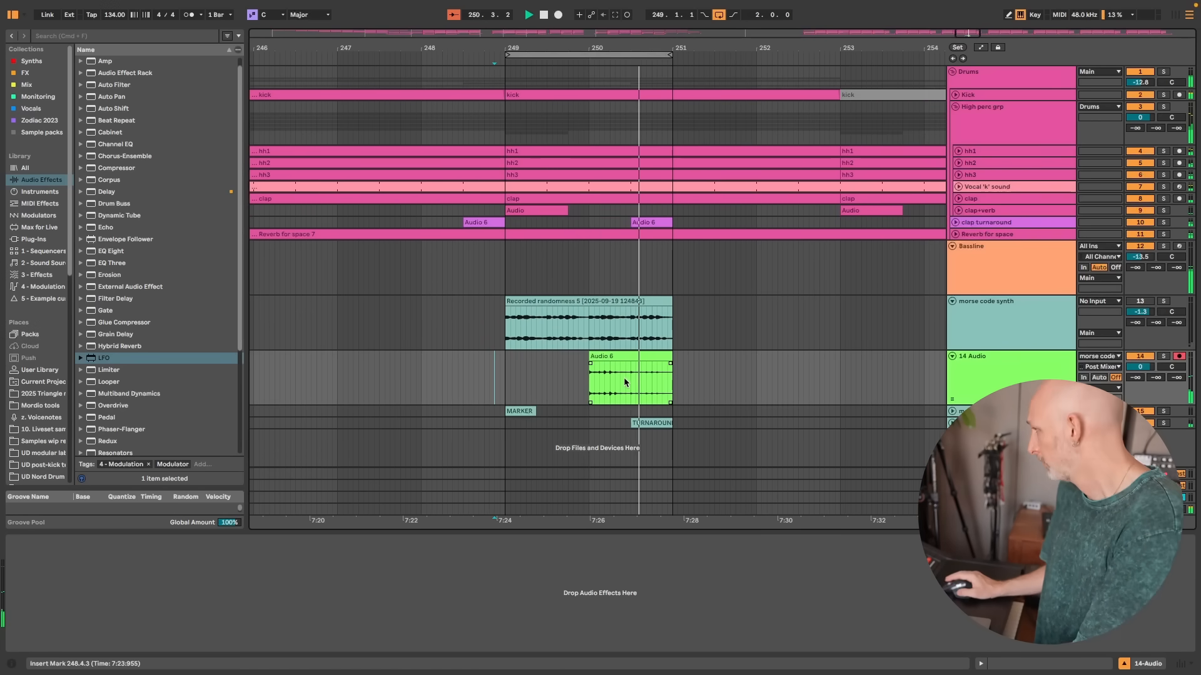
Step: Delete Shifter, Auto Filter and both LFOs from the morse code synth track, keeping only the Valhalla plug-in
click(1004, 322)
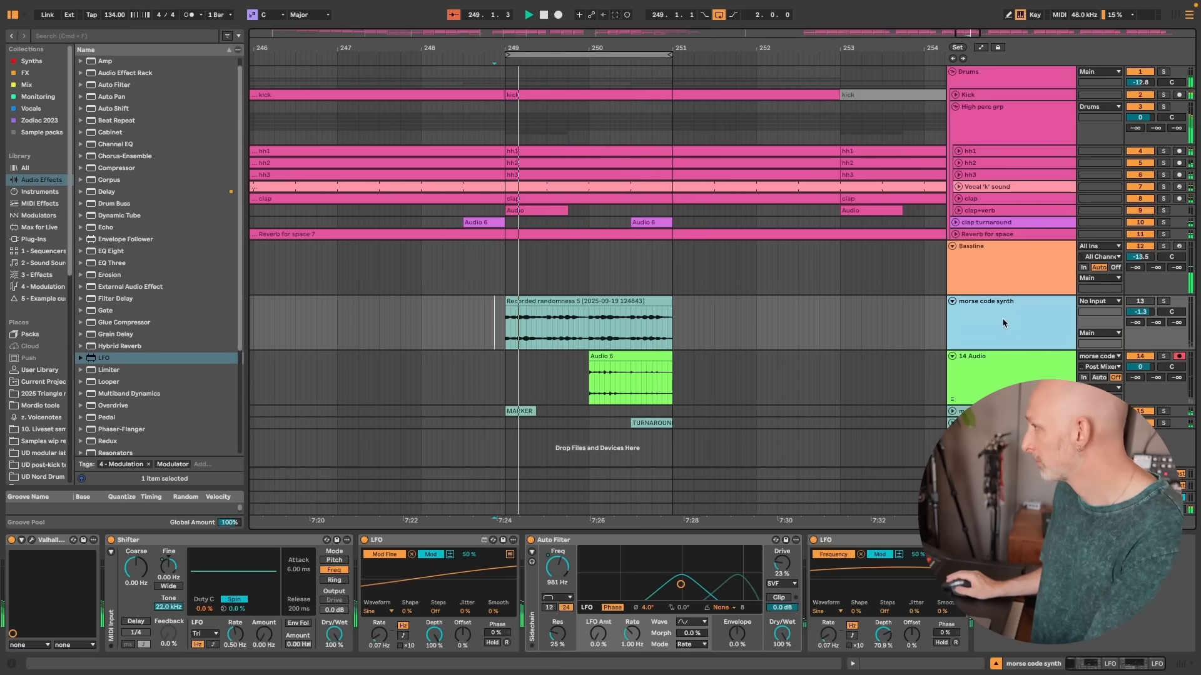
click(155, 542)
key(Delete)
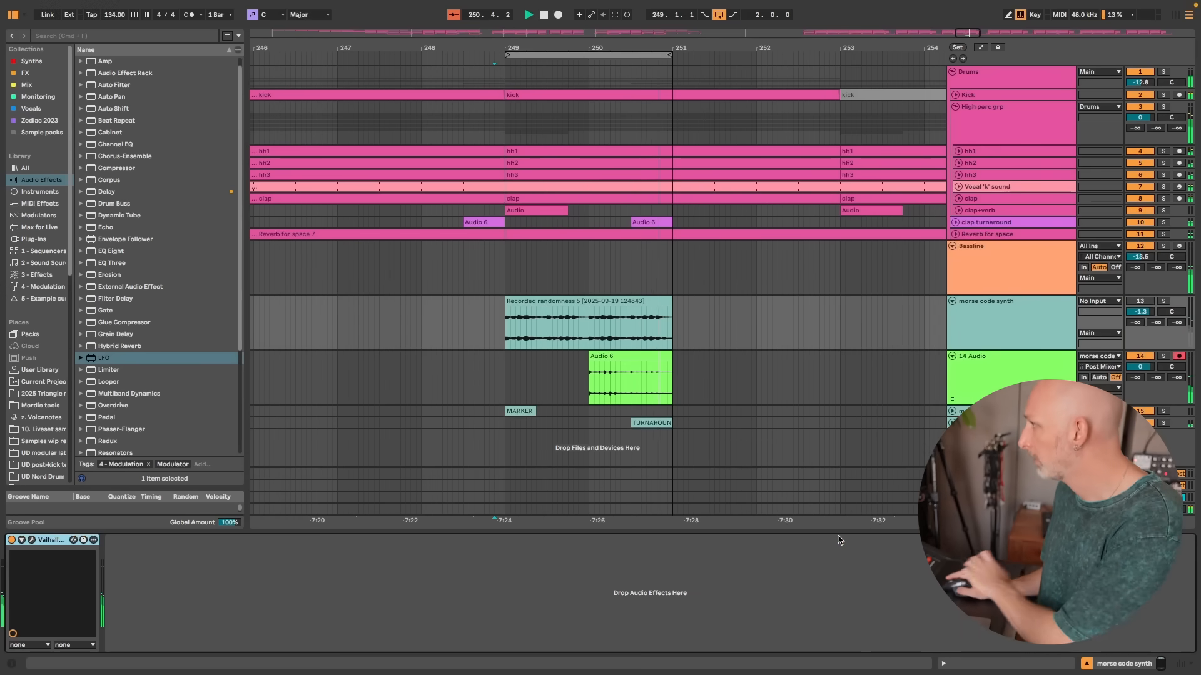
Step: Listen to the unprocessed morse code synth against the trimmed recording in the full mix, and stop playback
click(1133, 311)
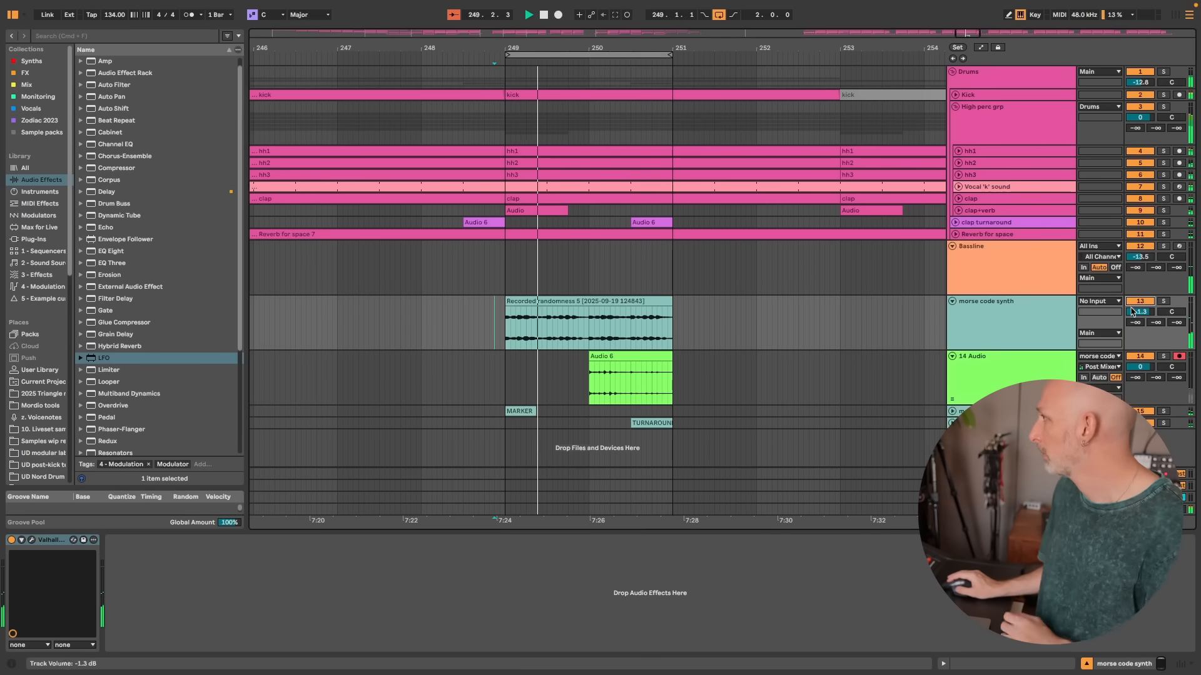
click(1026, 375)
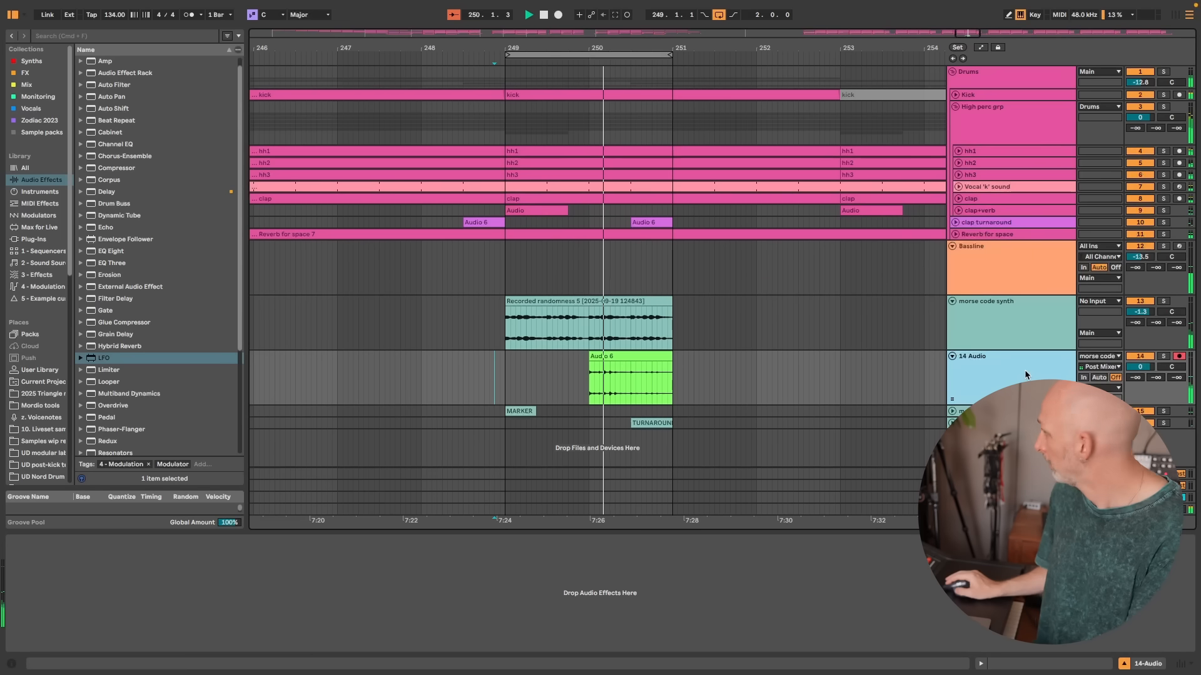
key(space)
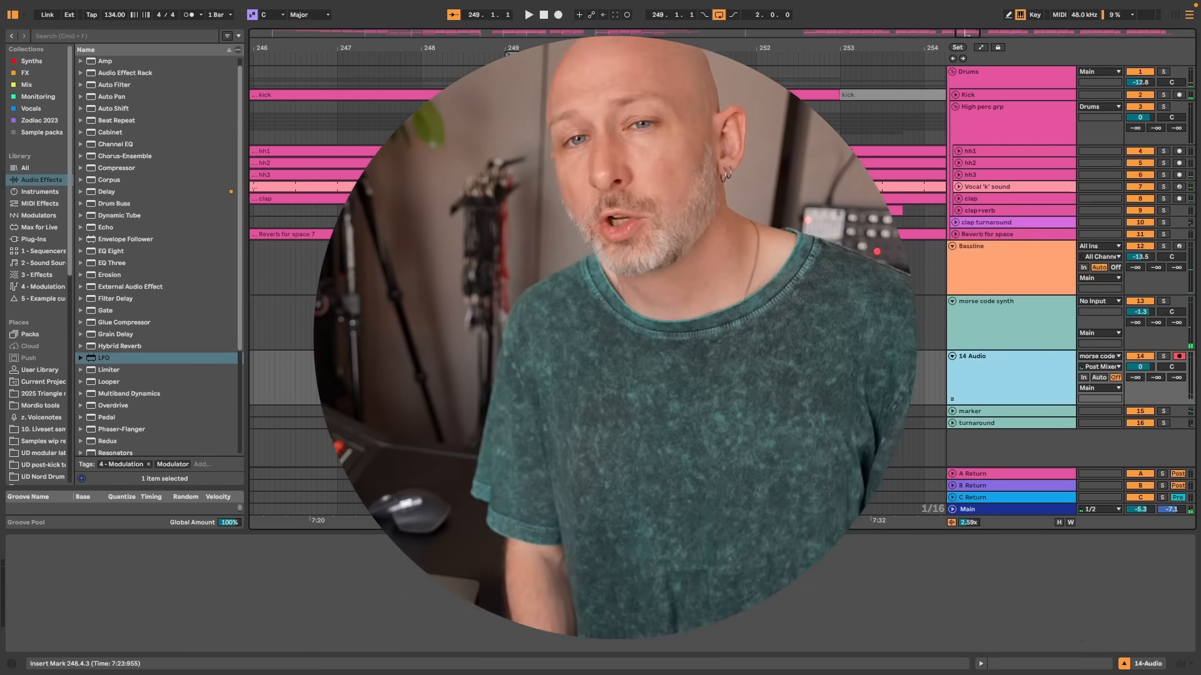